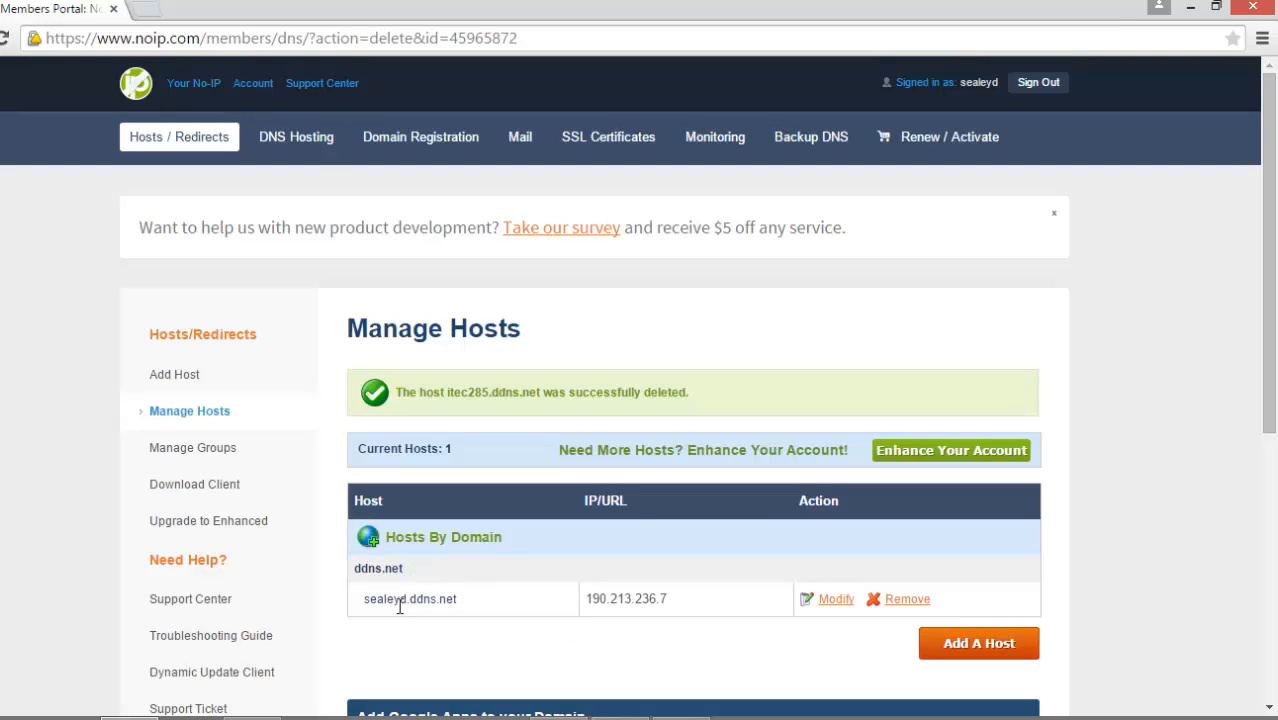
double_click(386, 599)
click(407, 631)
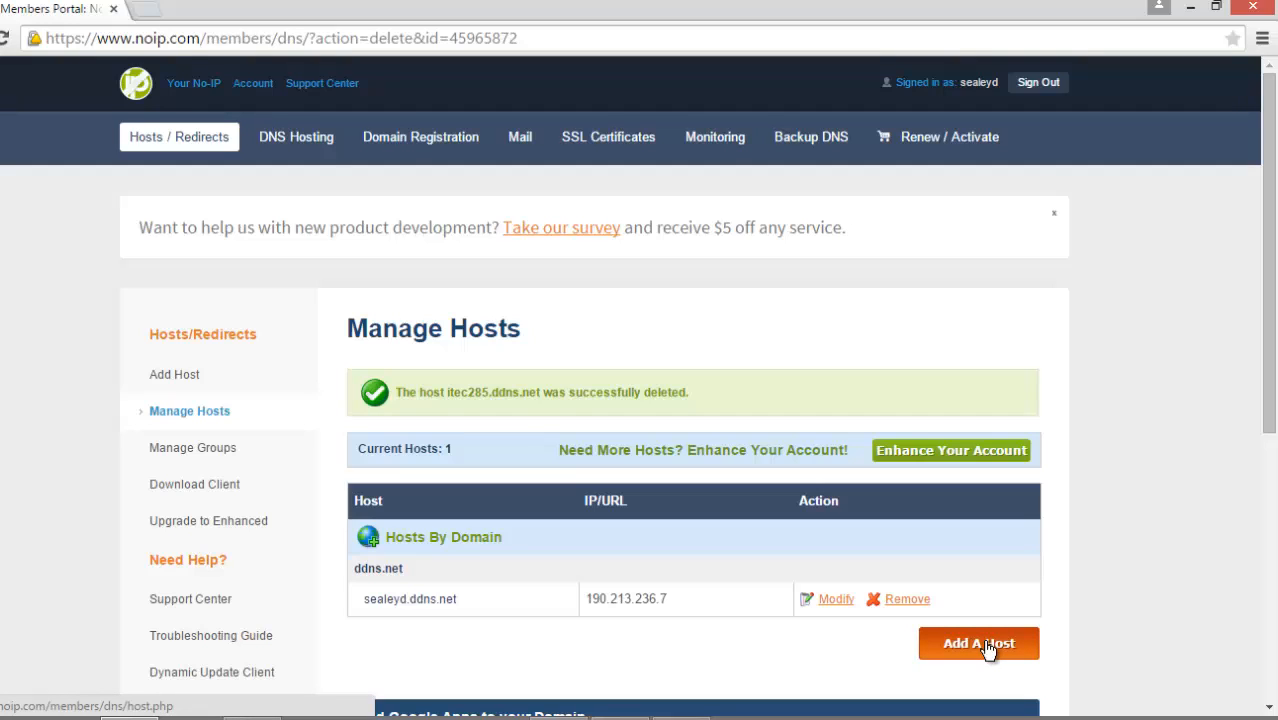
double_click(392, 600)
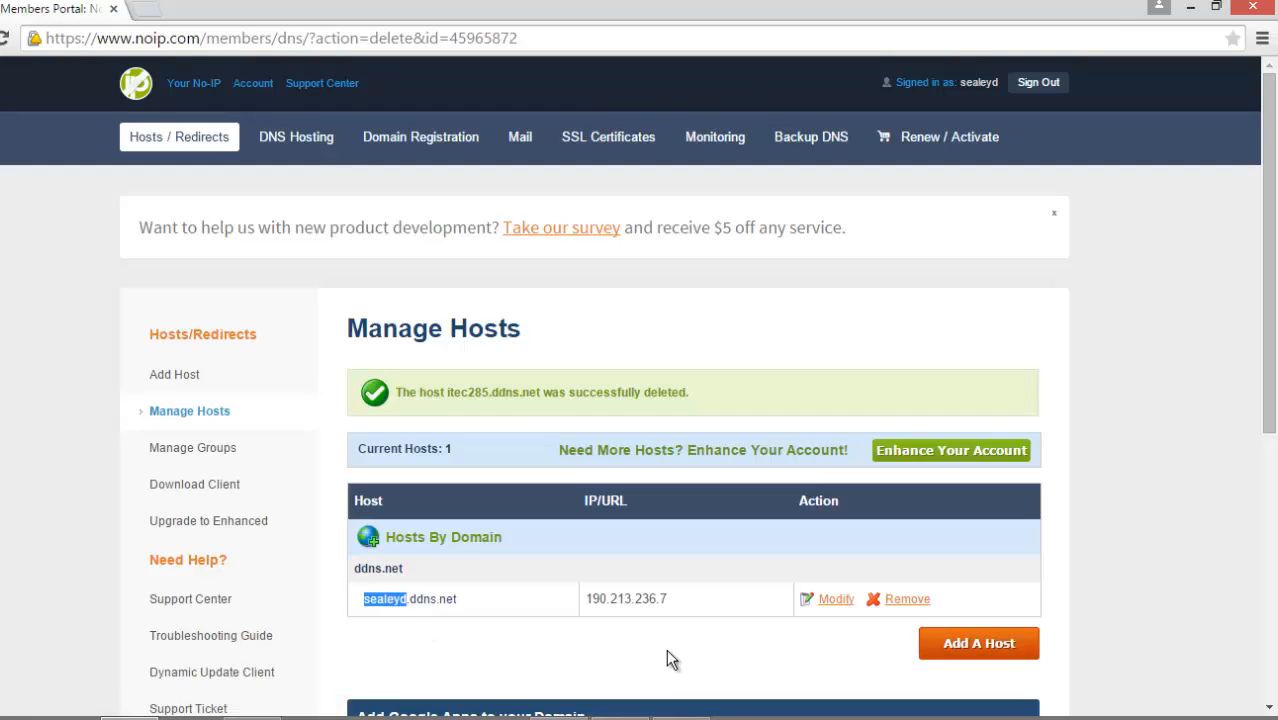
click(437, 636)
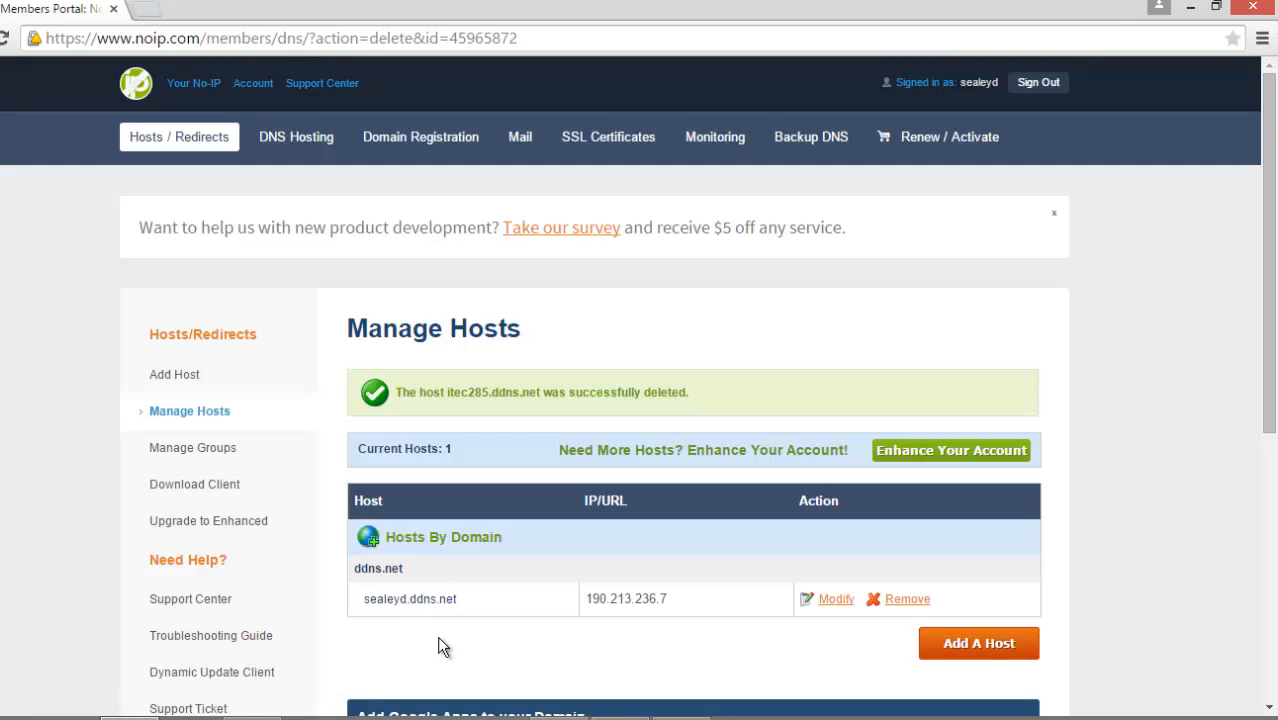
Step: Start adding a new host and set its hostname to itec285
click(987, 650)
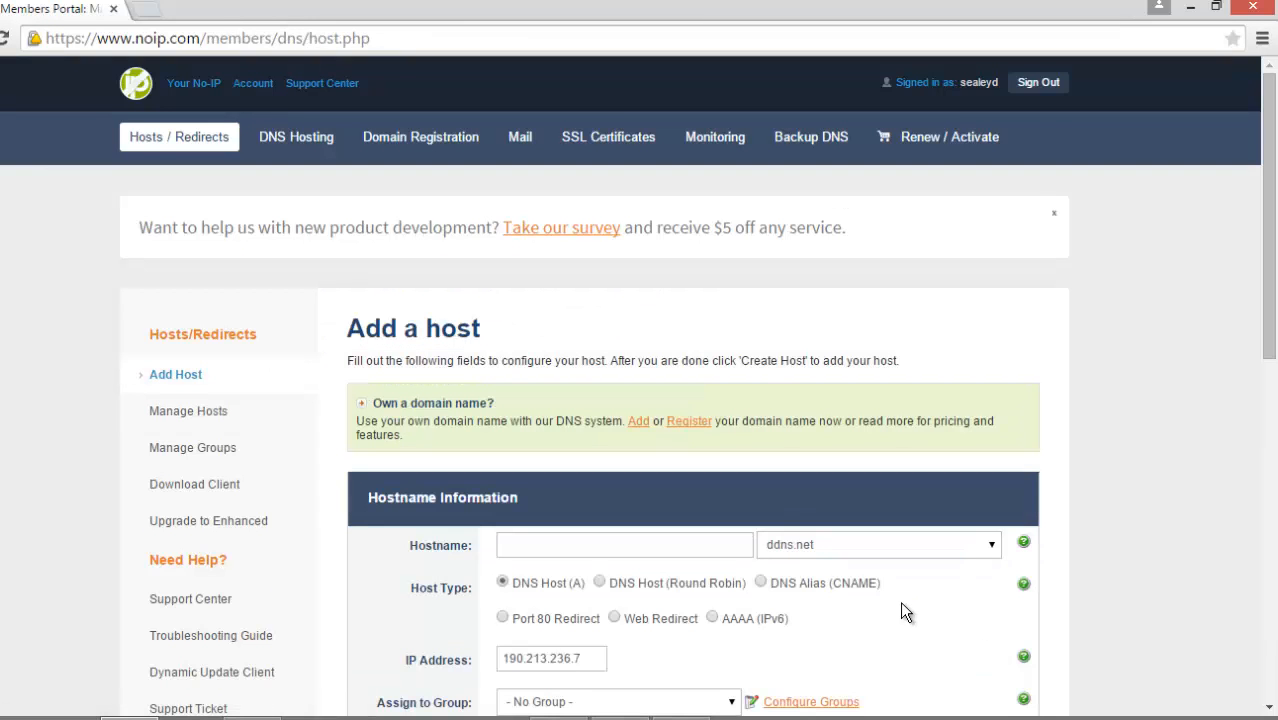
scroll(900, 612, down, 1)
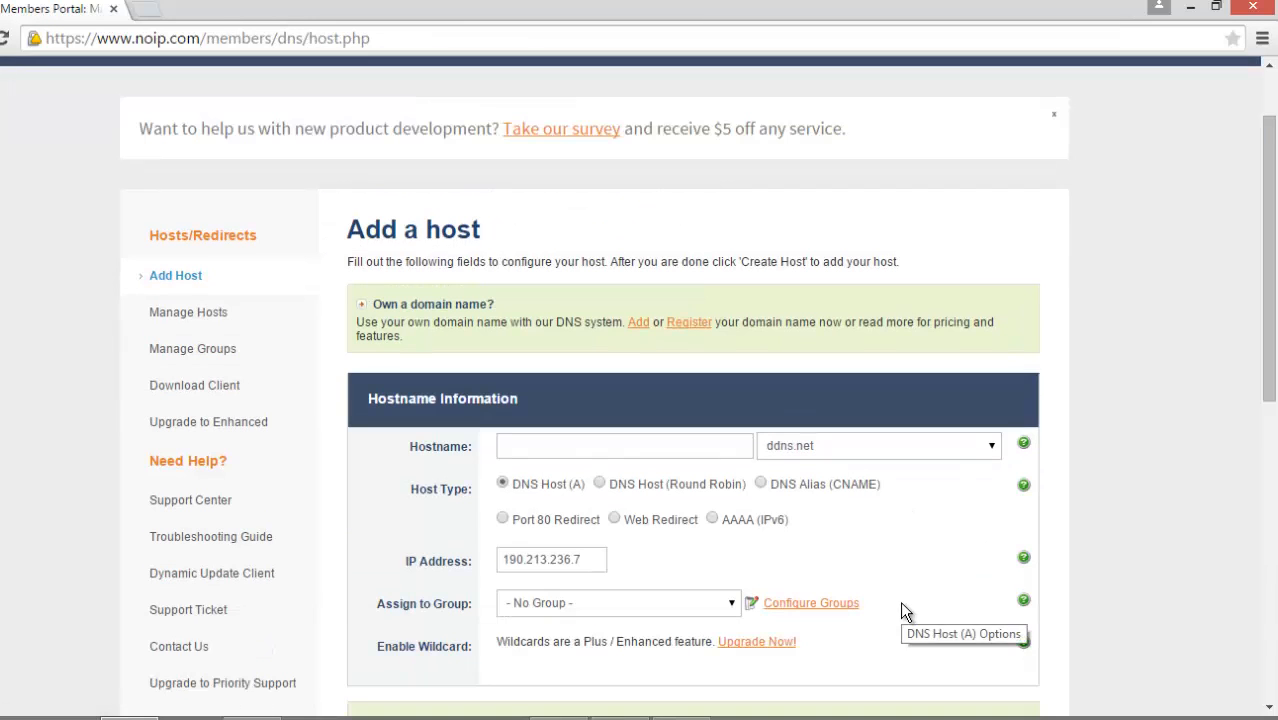
click(614, 449)
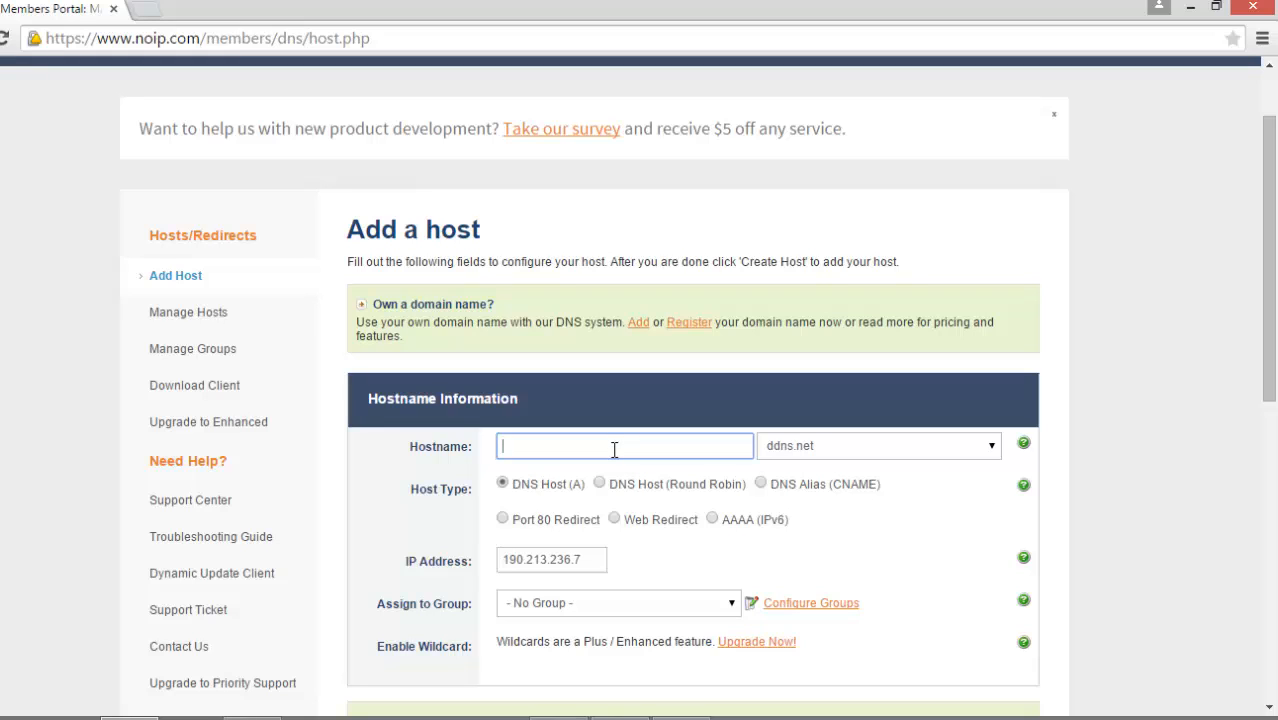
text(itec)
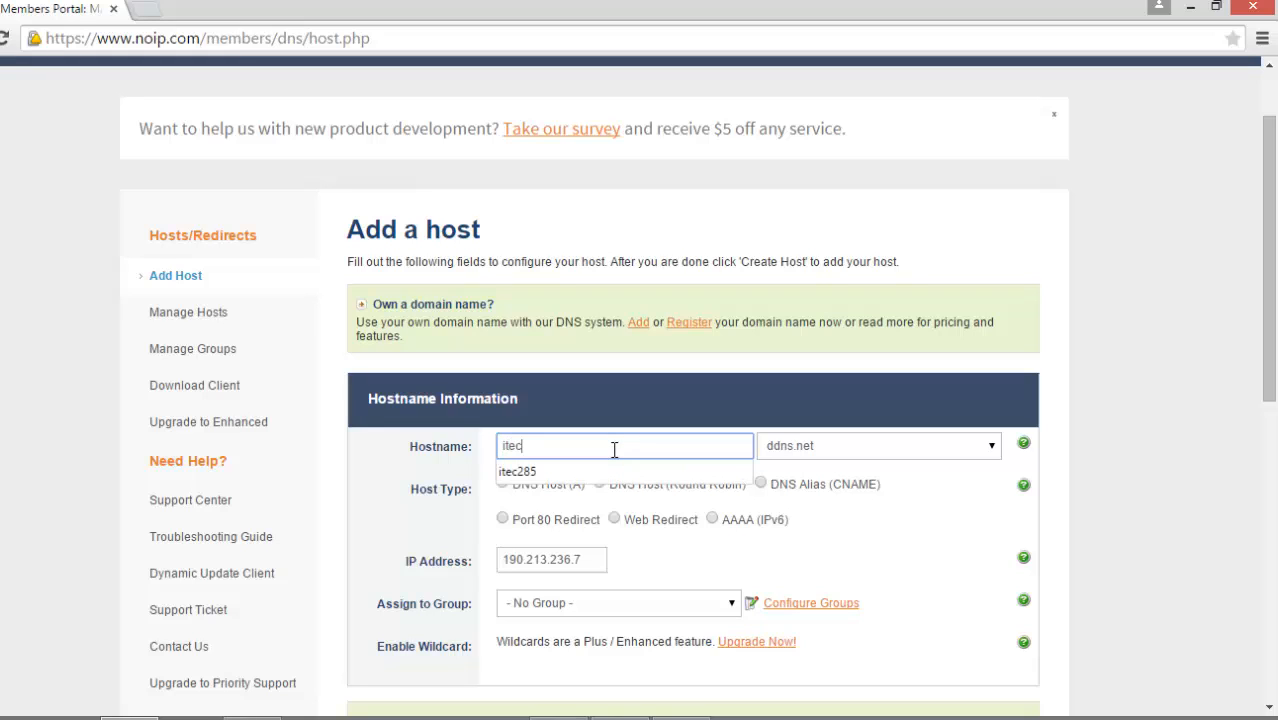
key(Down)
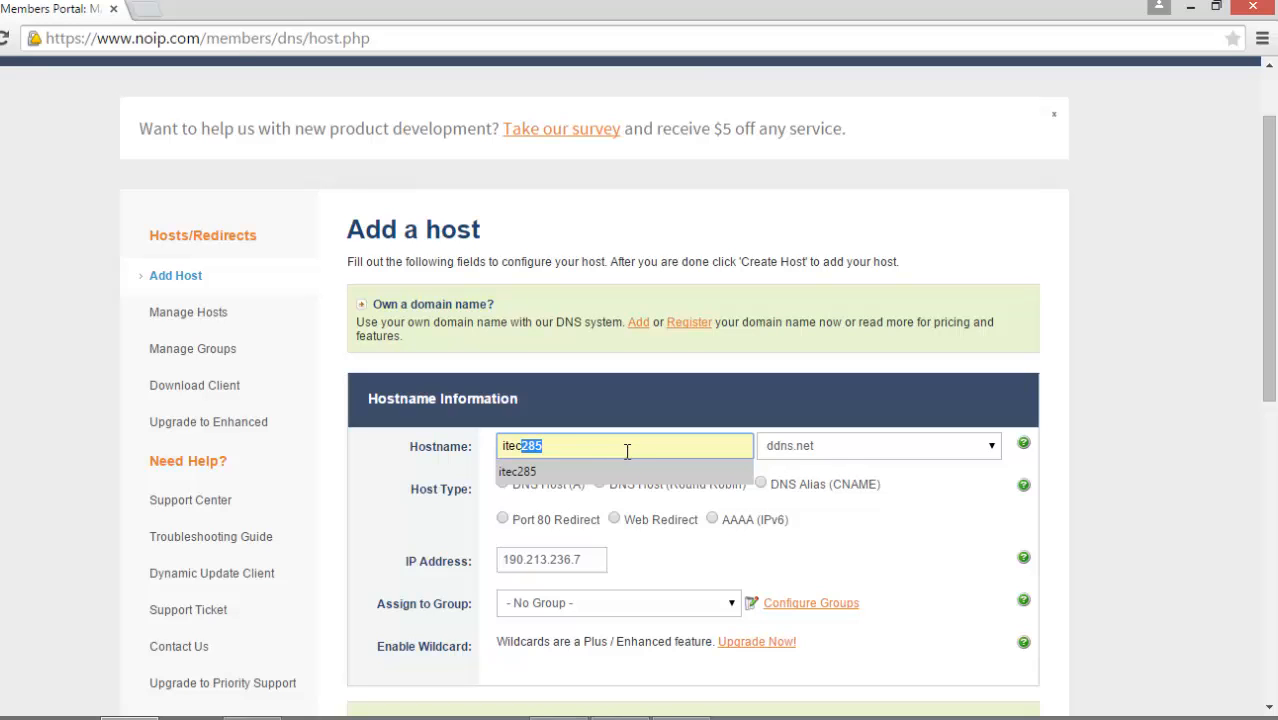
click(567, 466)
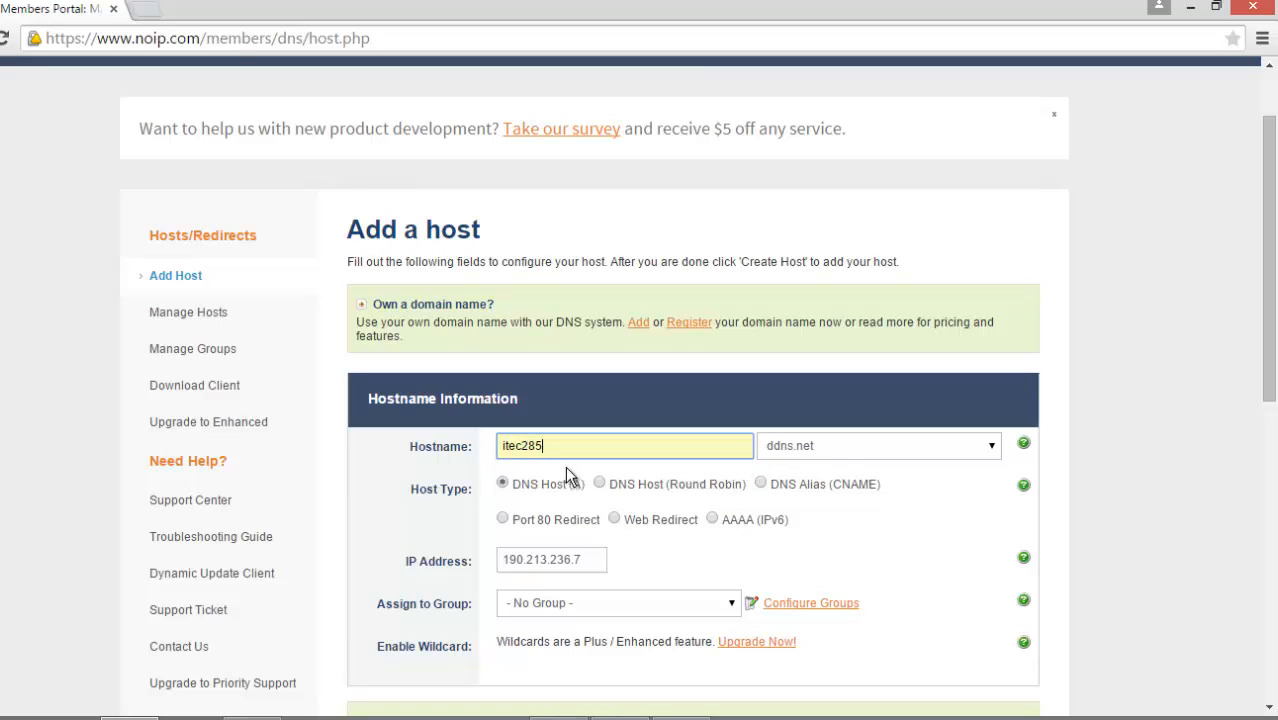
Step: Check the IP address prefilled for the new host
scroll(666, 545, down, 2)
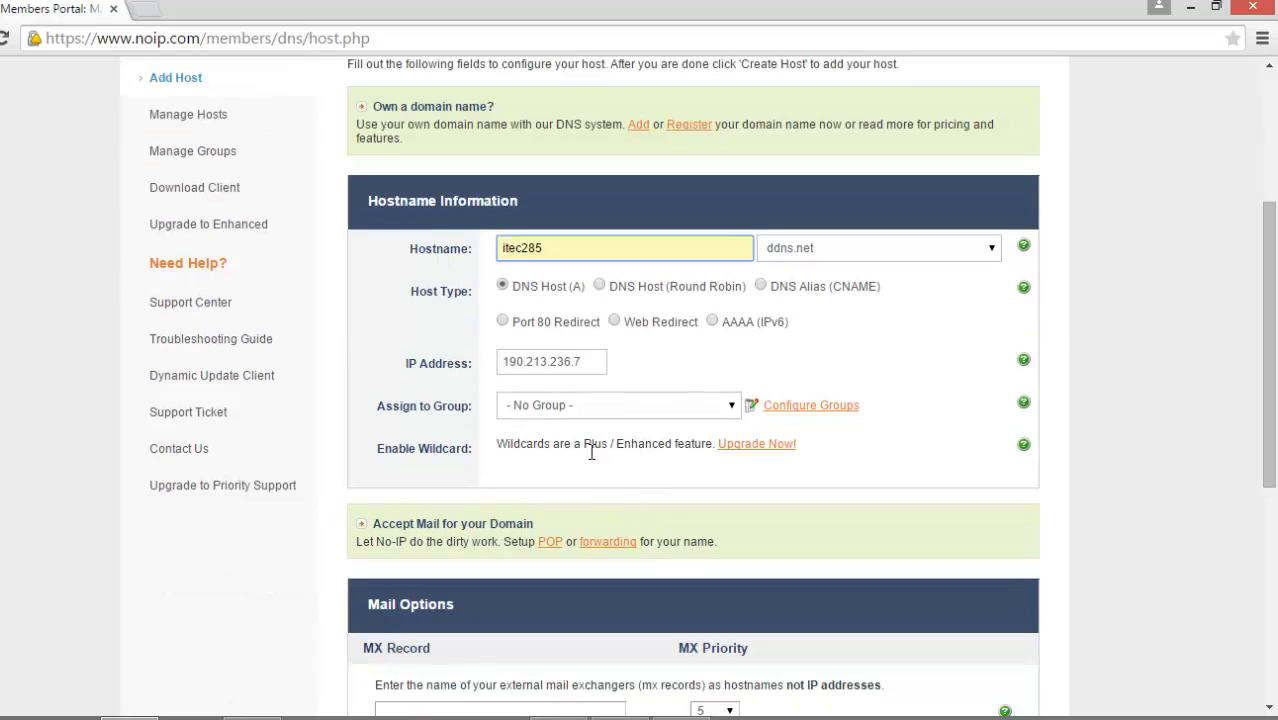
click(586, 362)
drag(586, 362, 498, 362)
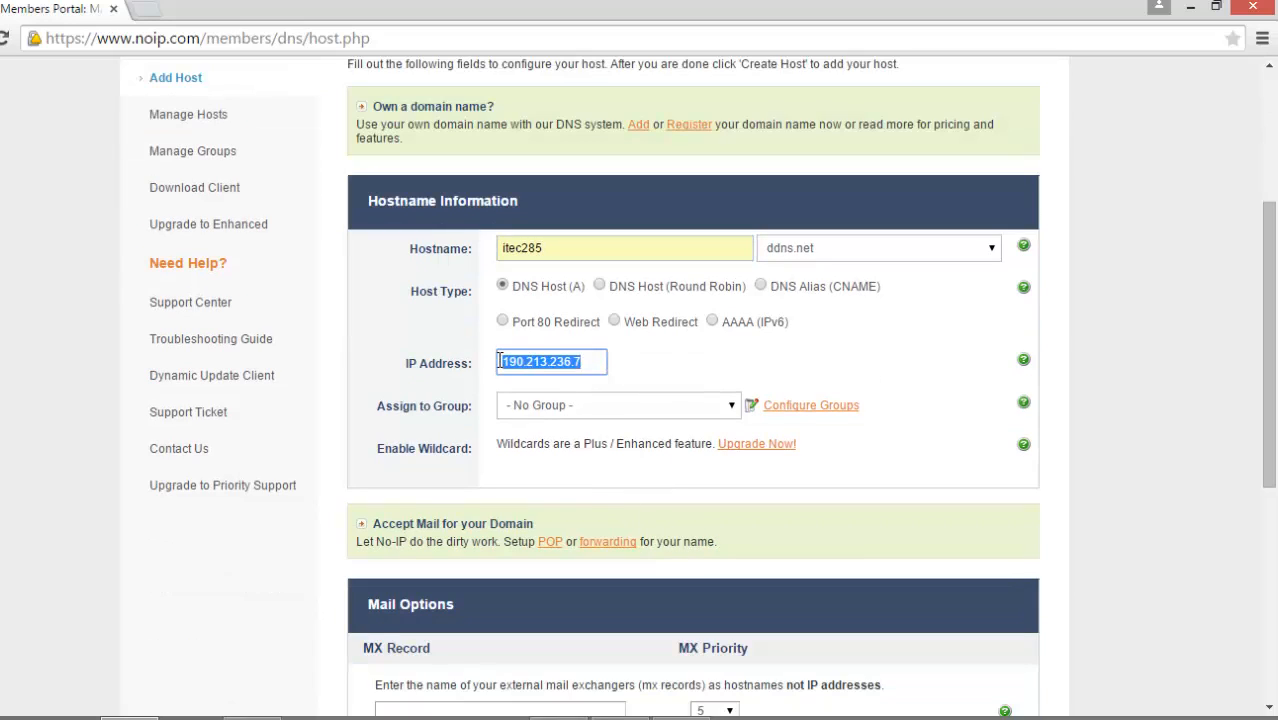
click(588, 362)
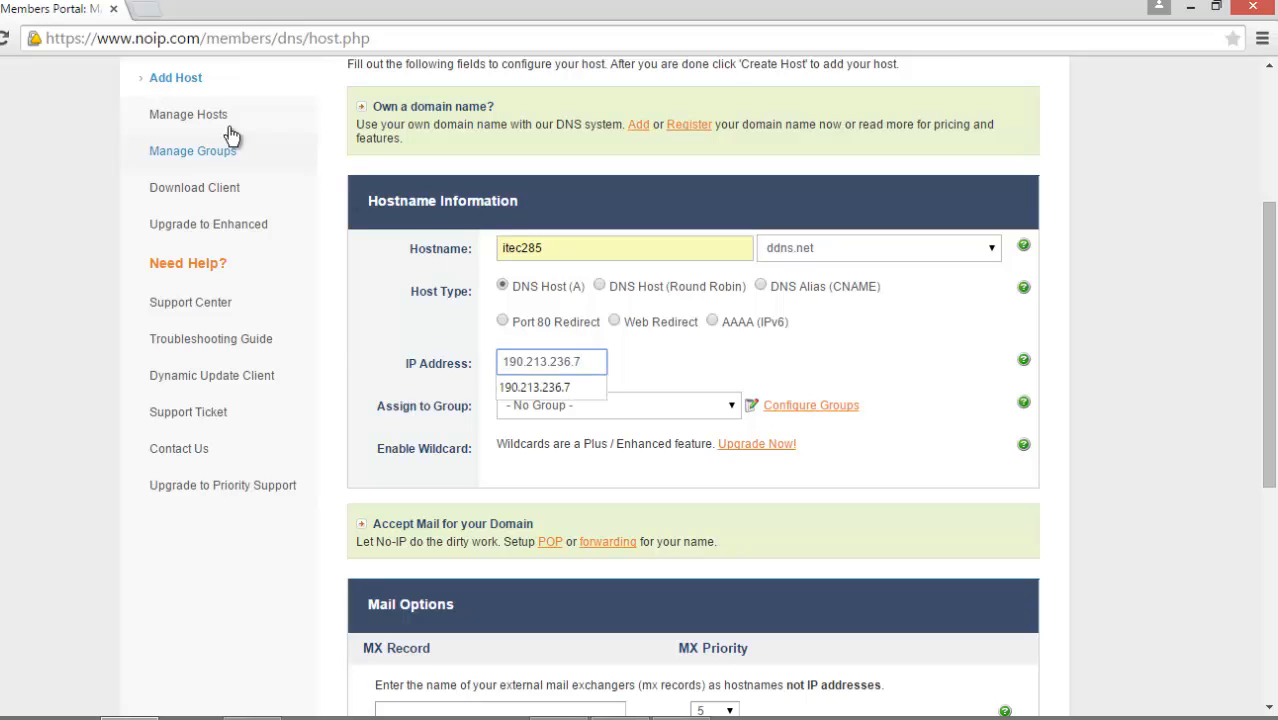
Step: Search for whatsmyip in a new browser tab and open the WhatsMyIP.org site
click(150, 10)
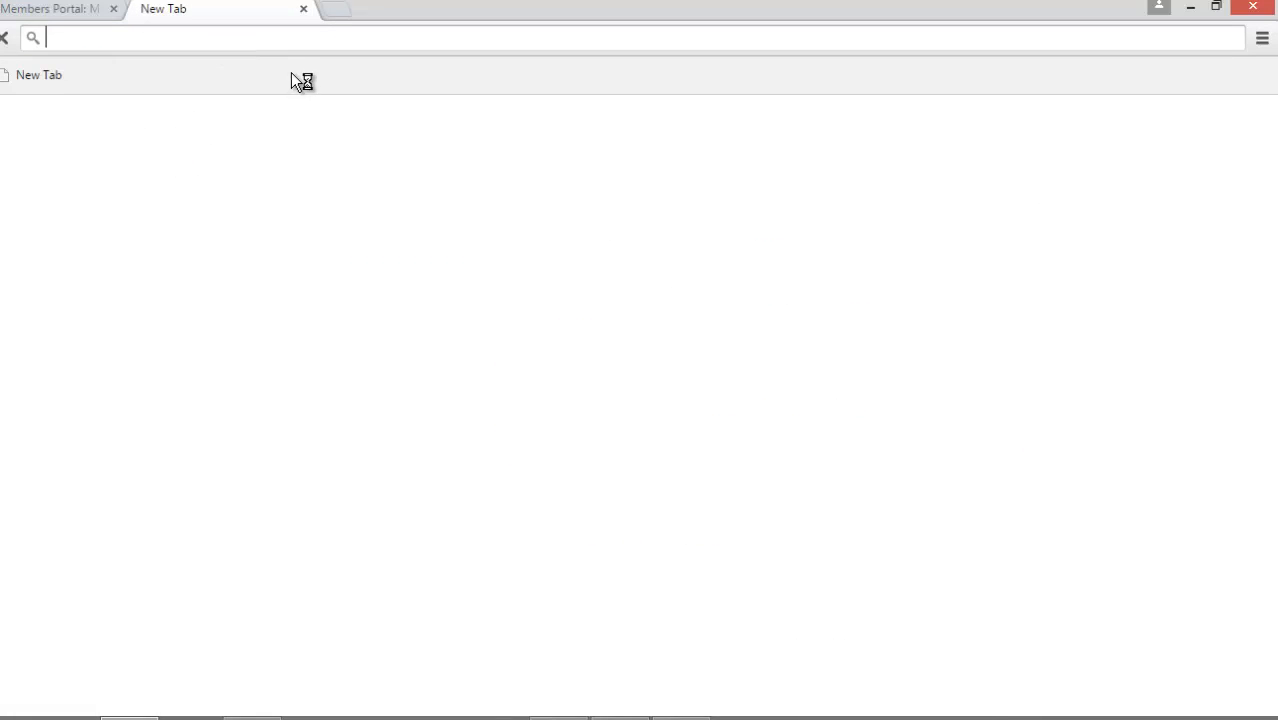
text(wha)
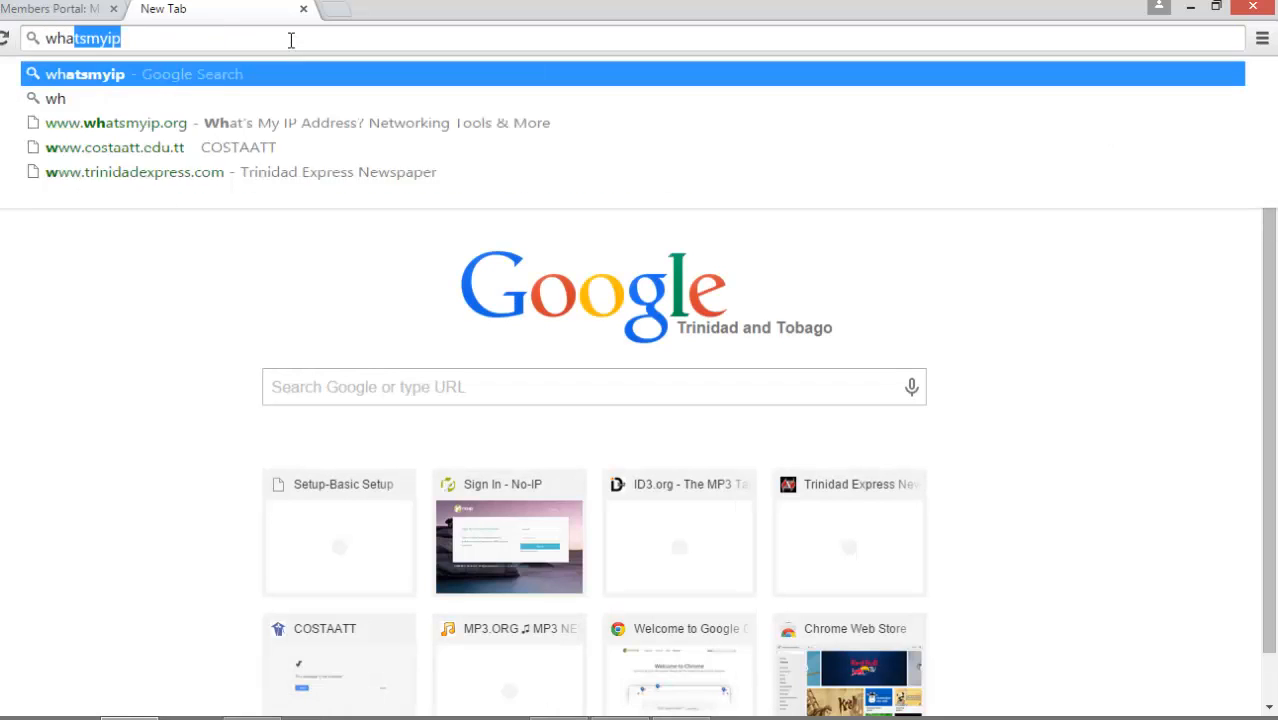
text(tsmy)
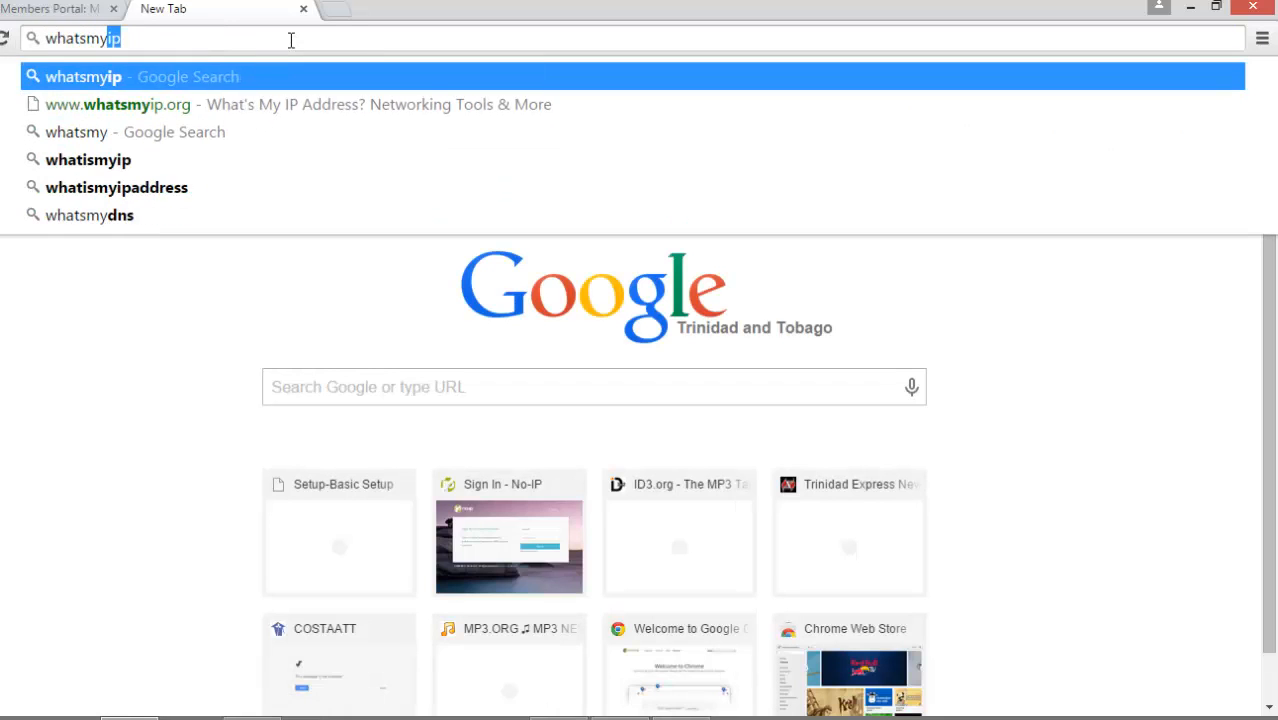
key(Return)
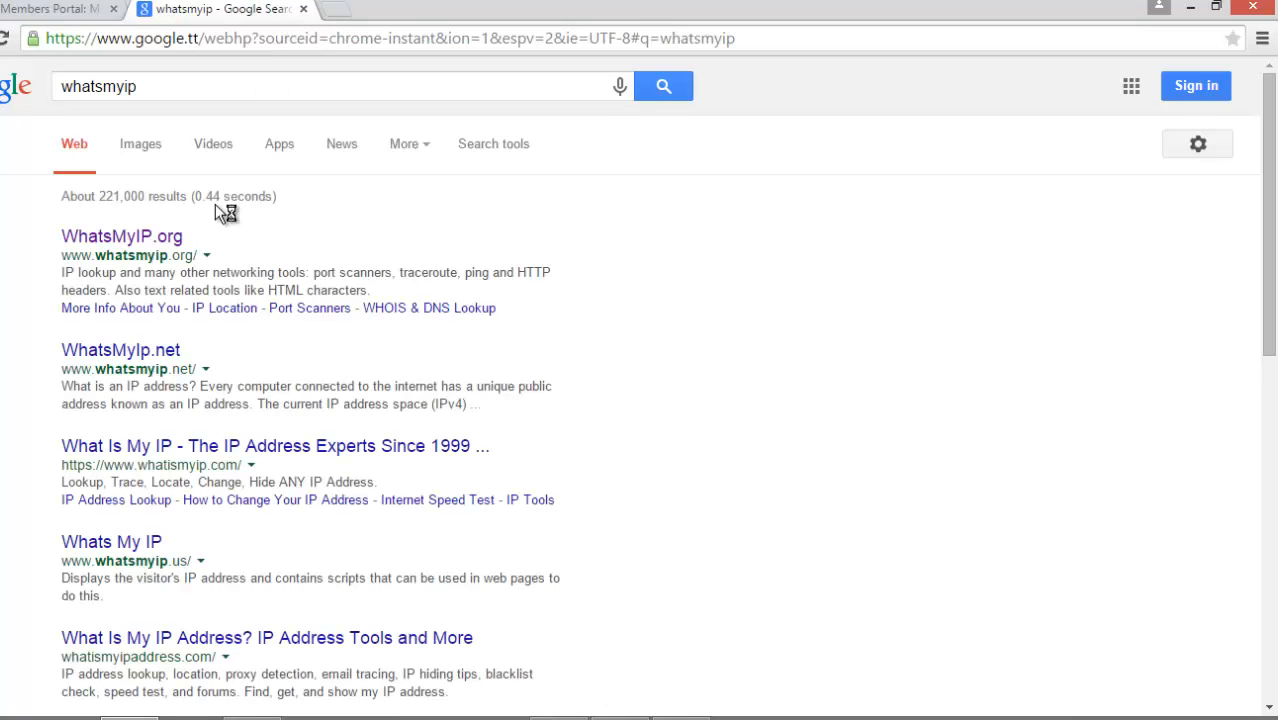
click(168, 233)
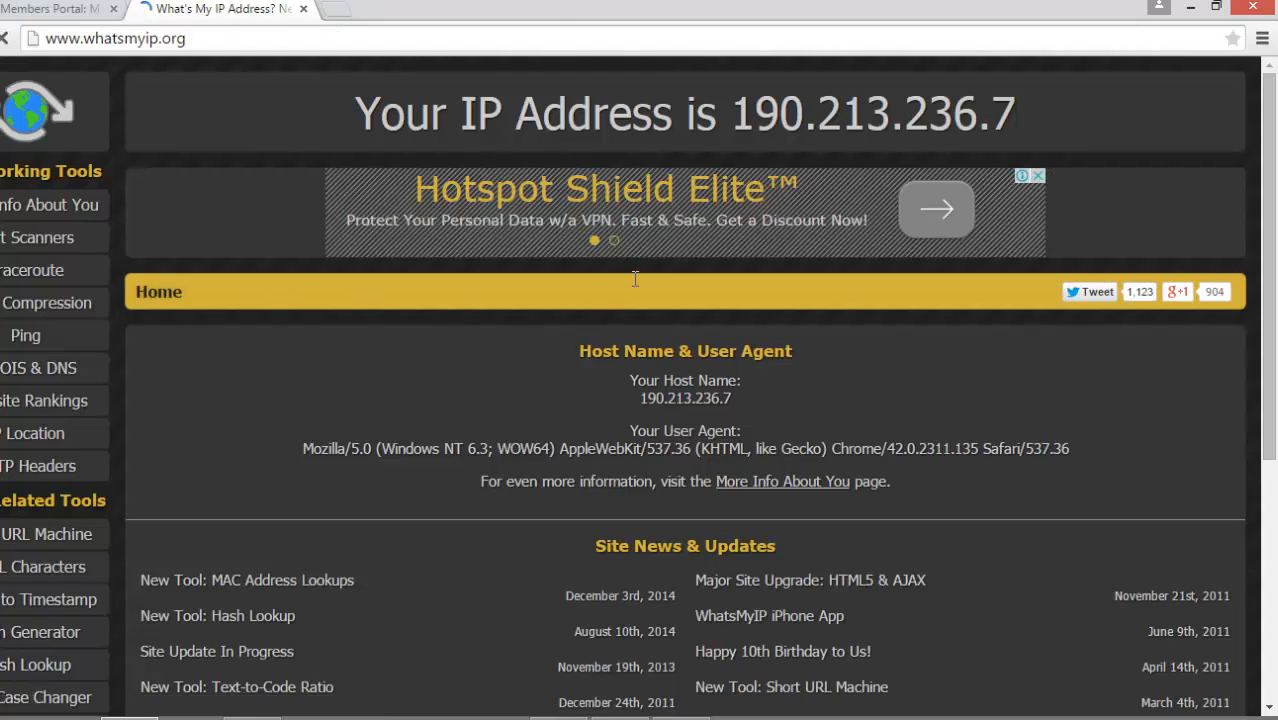
Step: Check the public IP address shown on WhatsMyIP.org and close that page to return to the host form
drag(733, 113, 1037, 127)
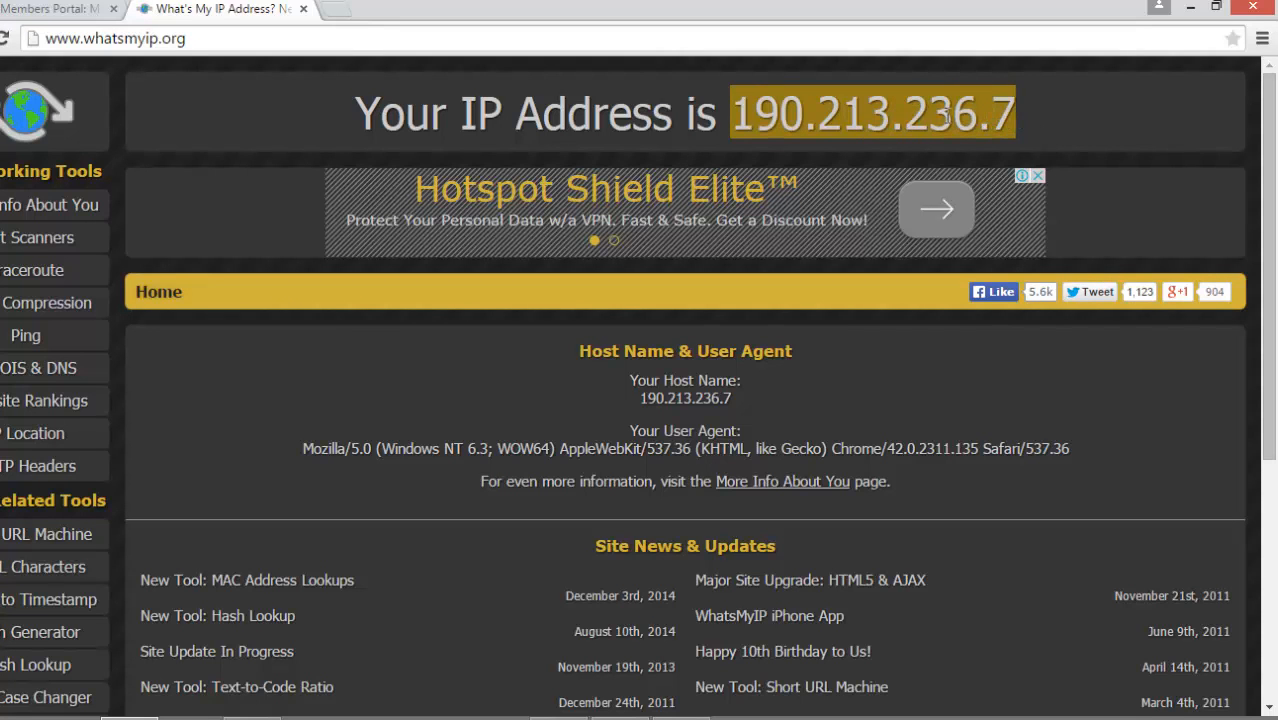
click(913, 118)
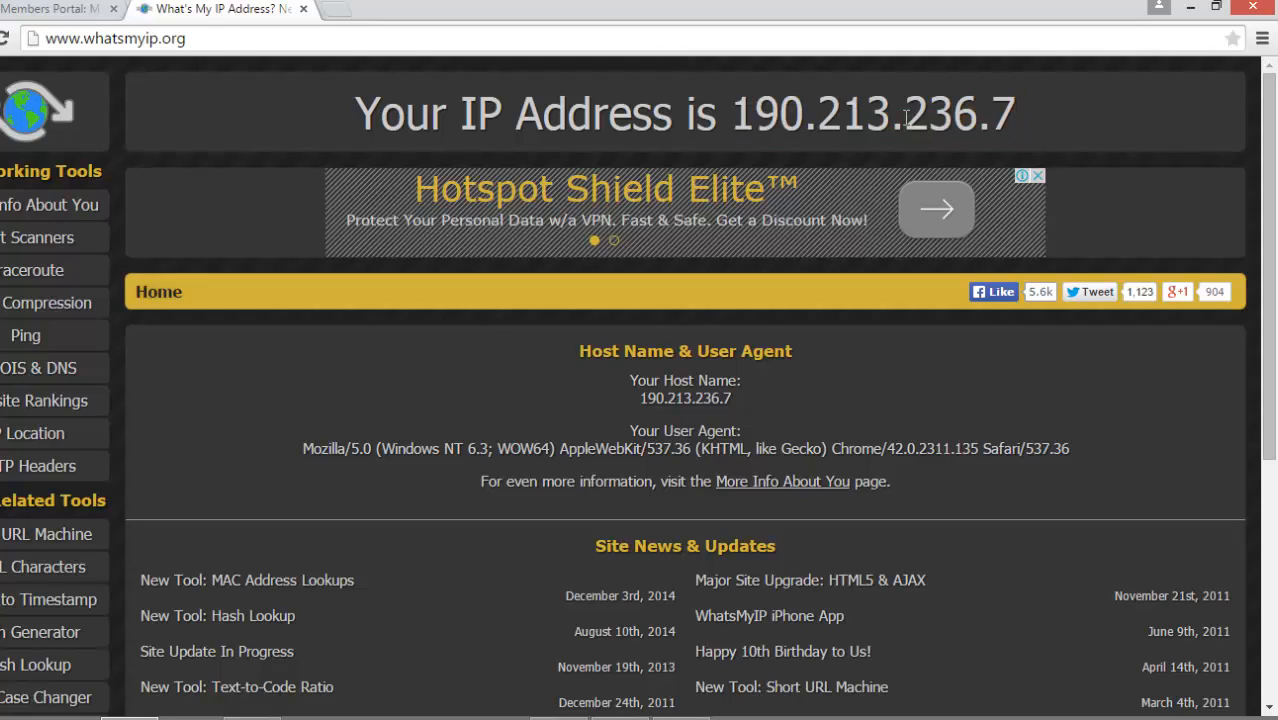
drag(731, 114, 1035, 117)
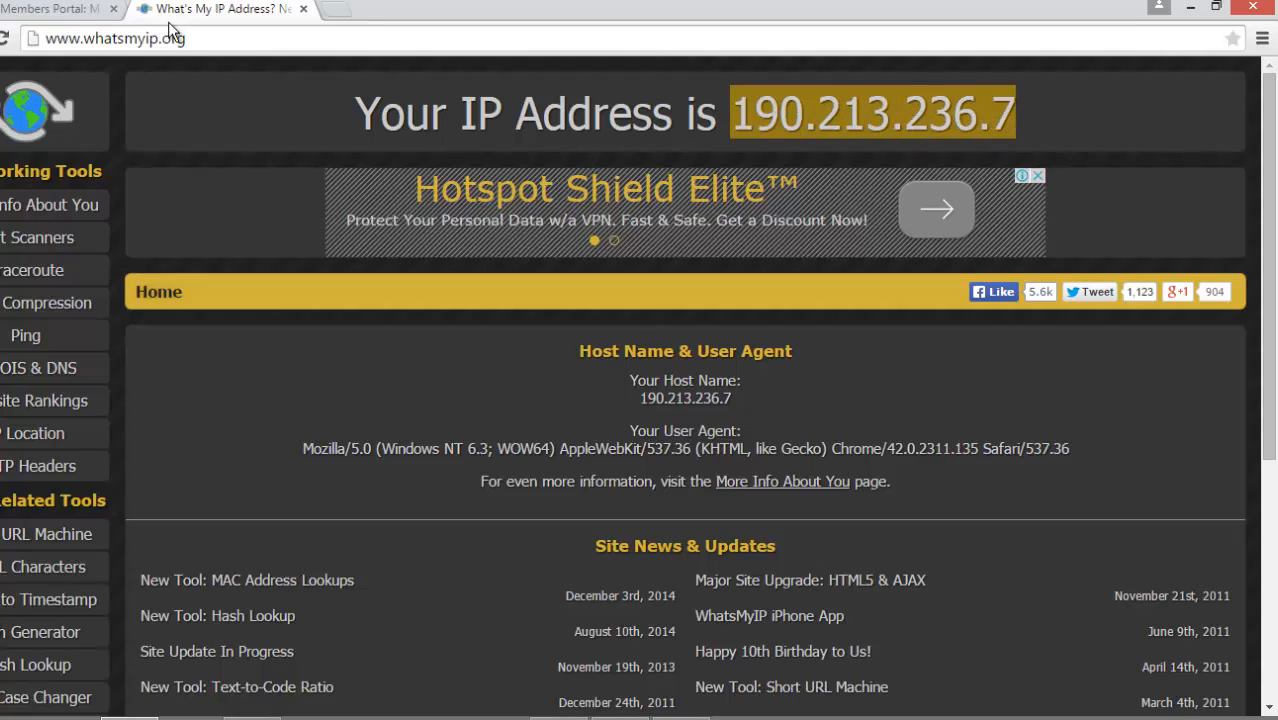
click(304, 10)
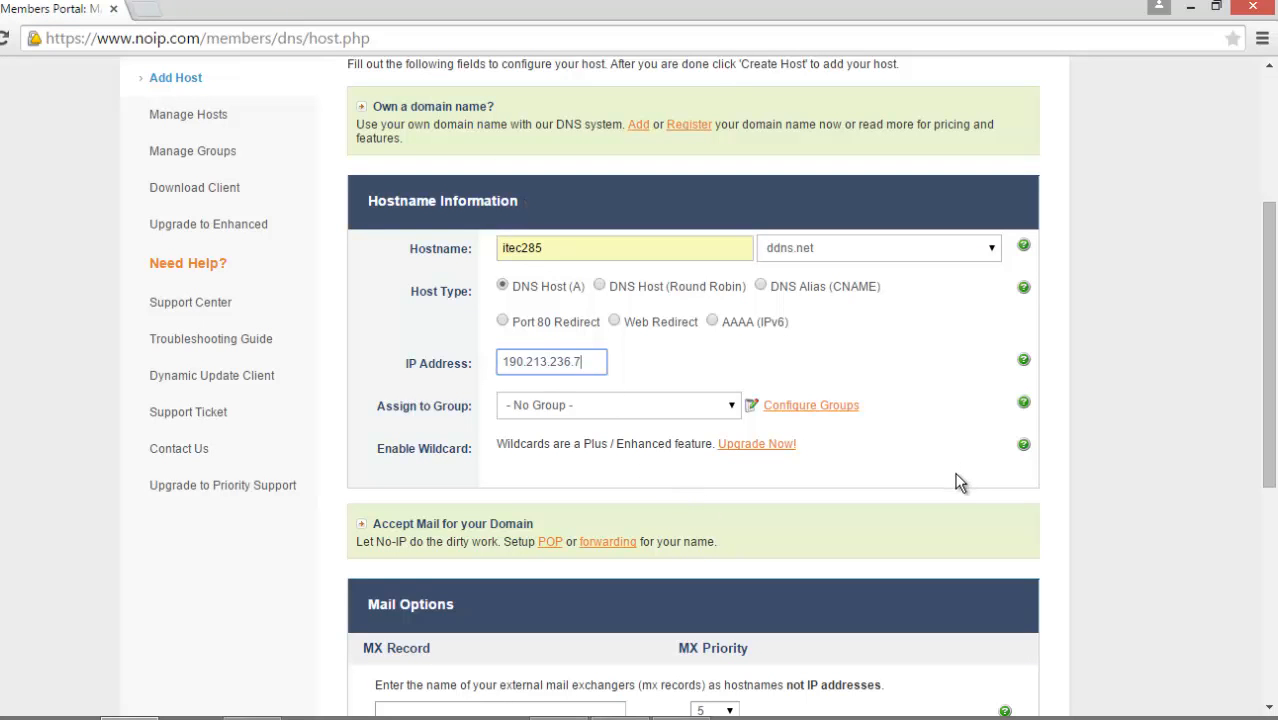
Step: Submit the host form to create itec285.ddns.net, leaving the mail options at their defaults
scroll(960, 475, down, 2)
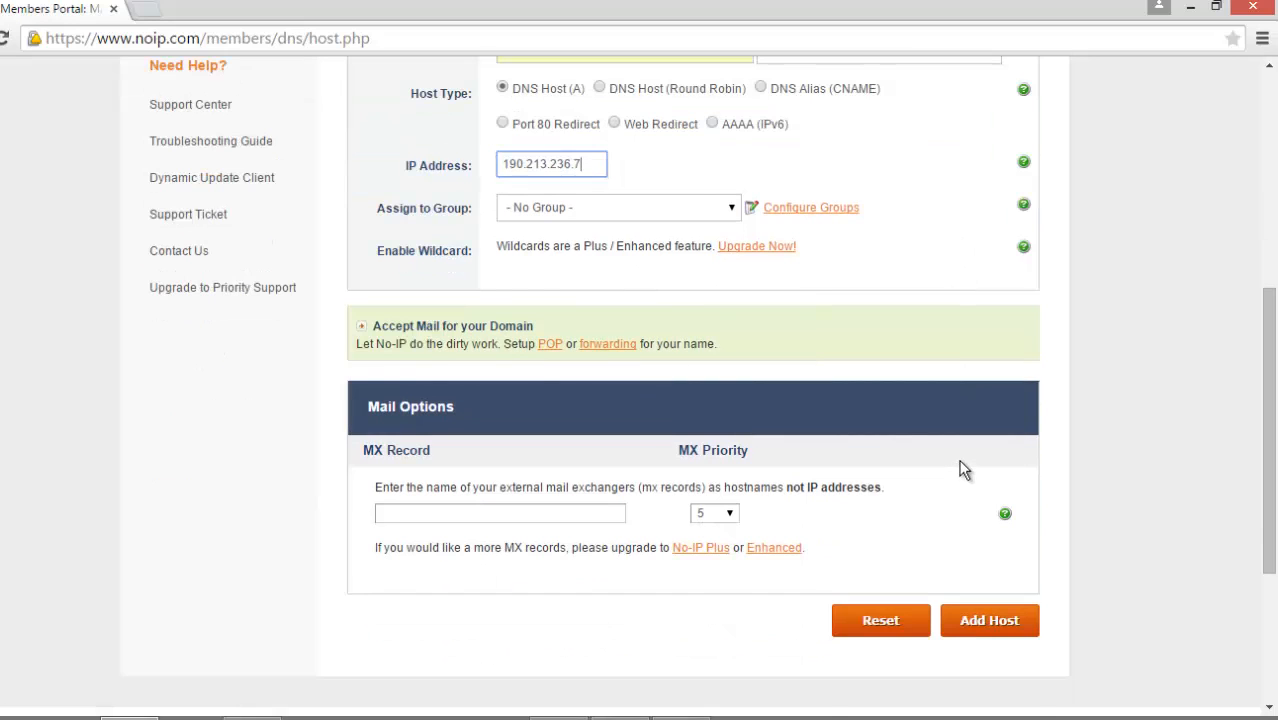
scroll(961, 465, up, 1)
scroll(980, 500, down, 3)
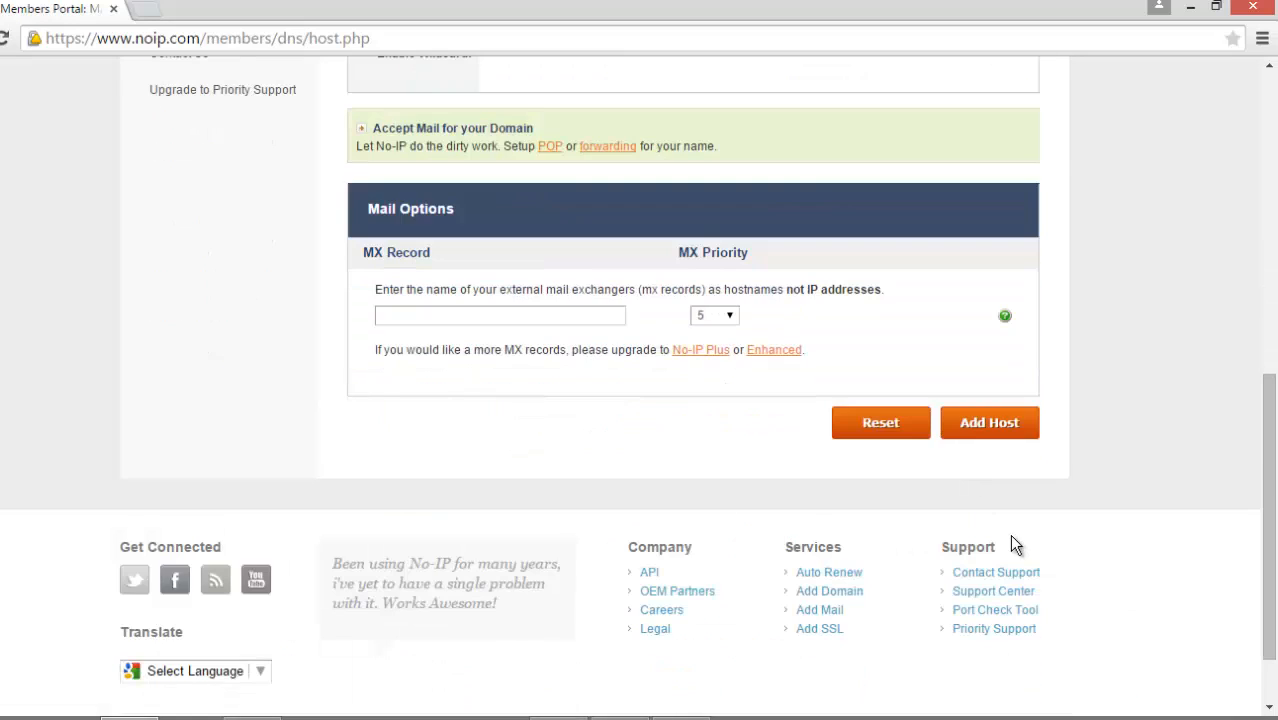
click(1010, 432)
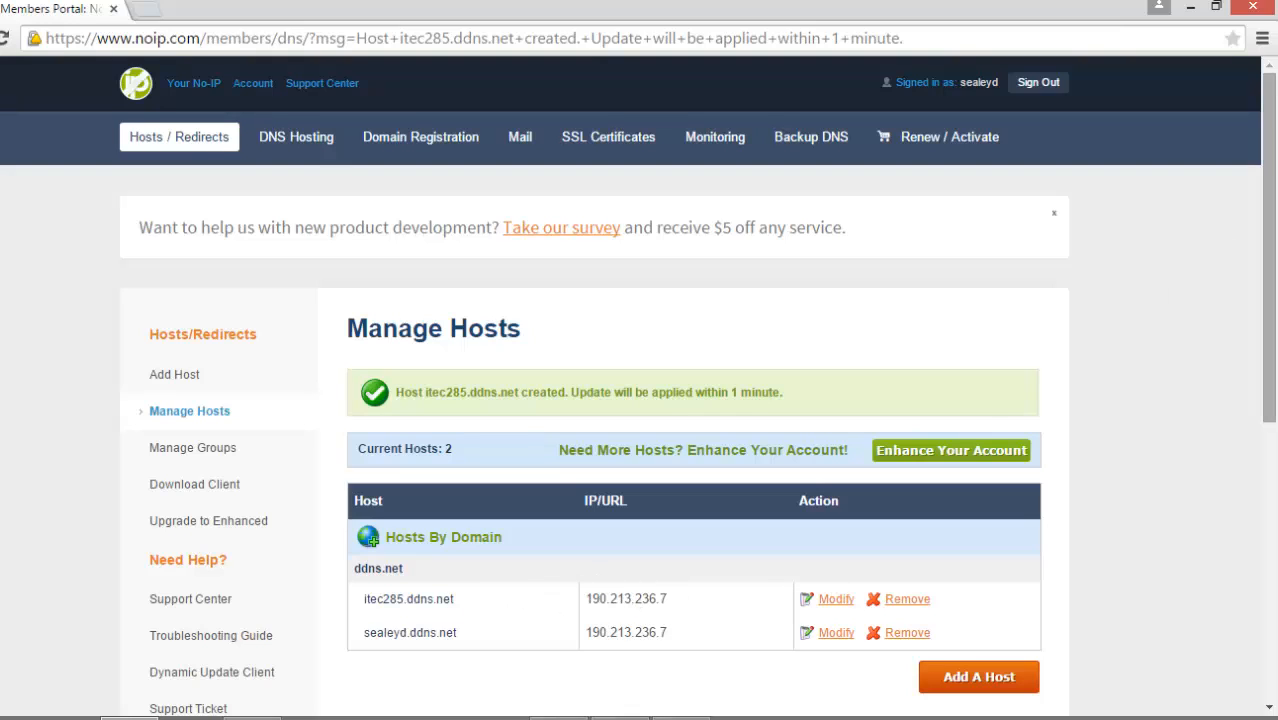
Step: Sign out of the No-IP account and close the browser
click(1040, 84)
mouse_move(1270, 8)
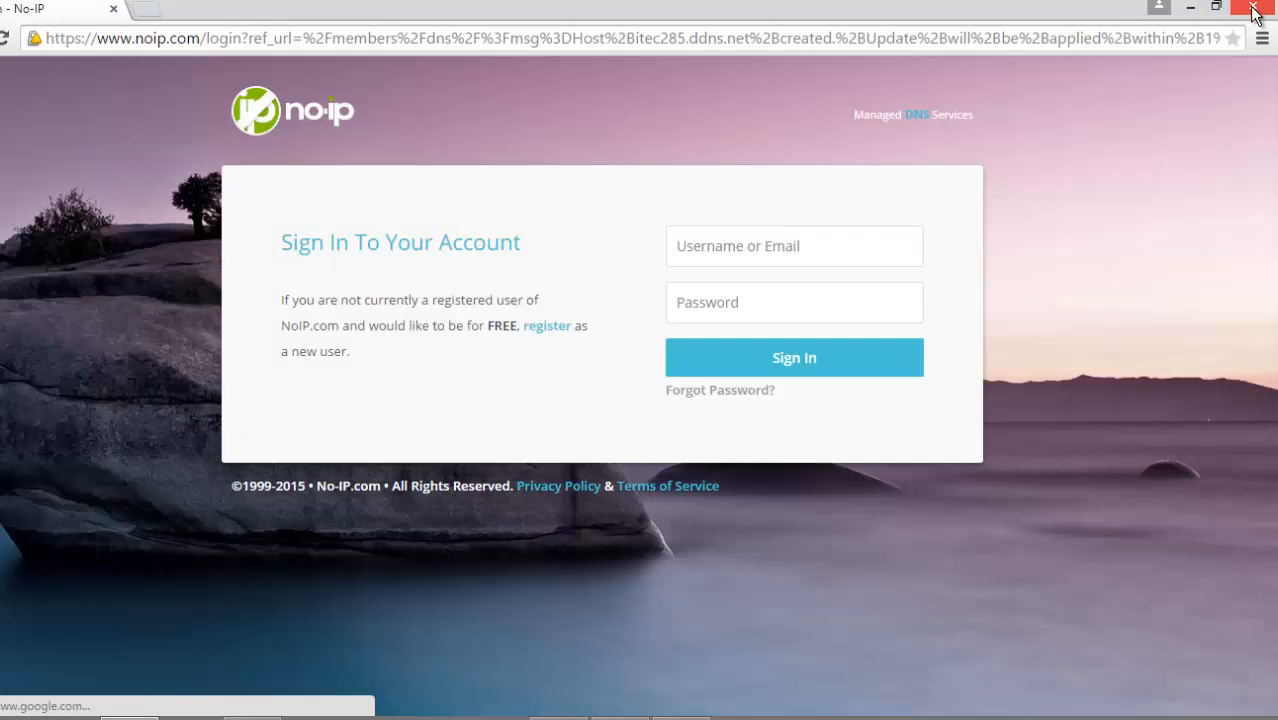
click(1253, 10)
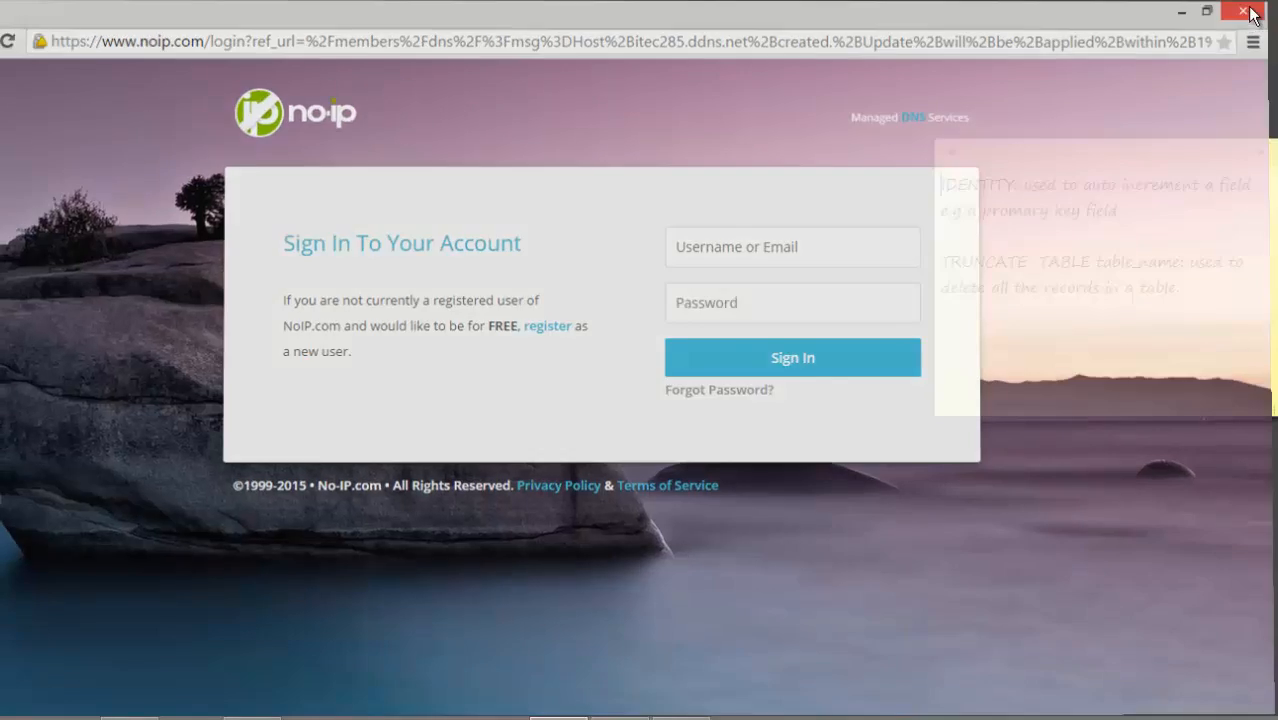
click(573, 348)
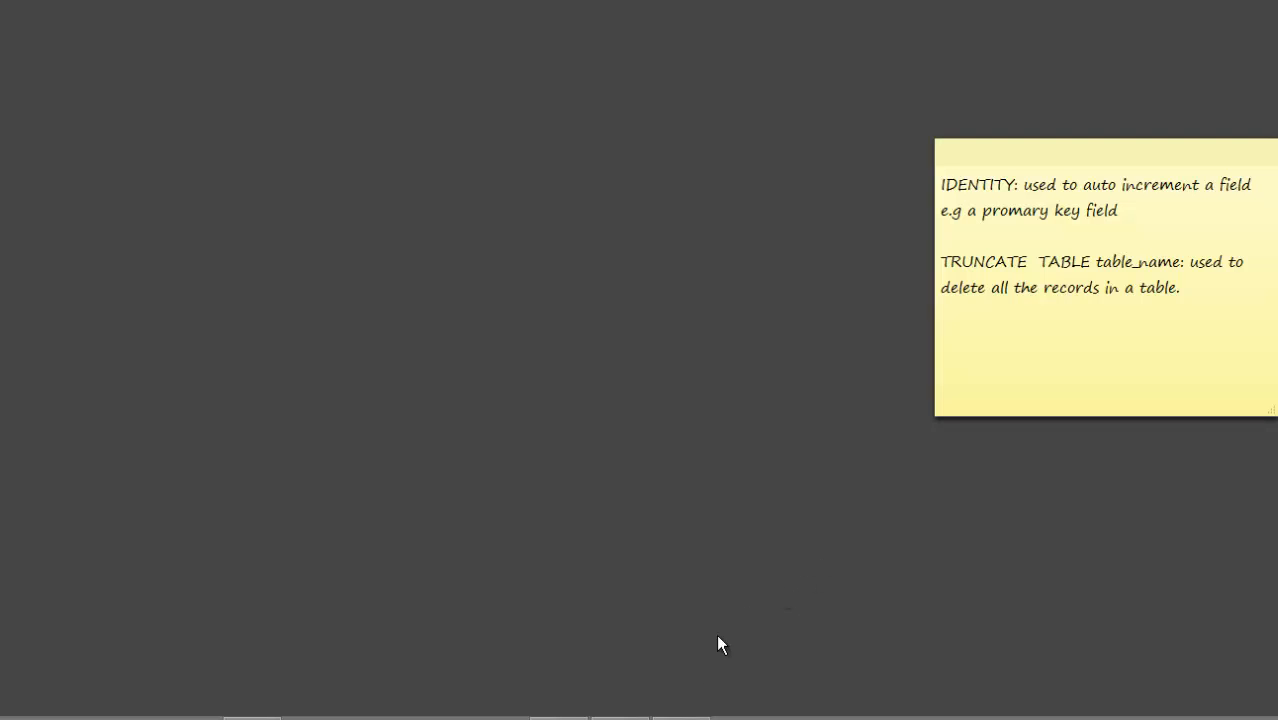
Step: Switch to the 192.168.1.112 remote desktop session and search for "apache server download" in its Chrome browser
click(626, 717)
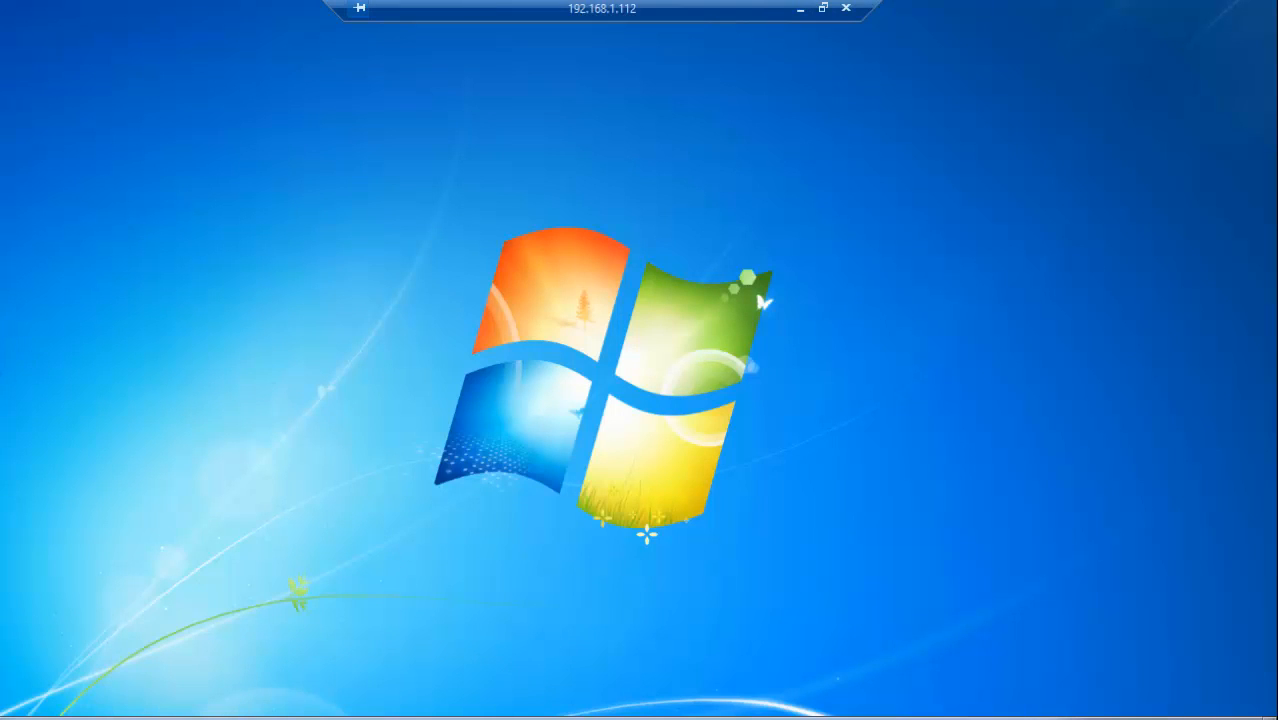
click(200, 718)
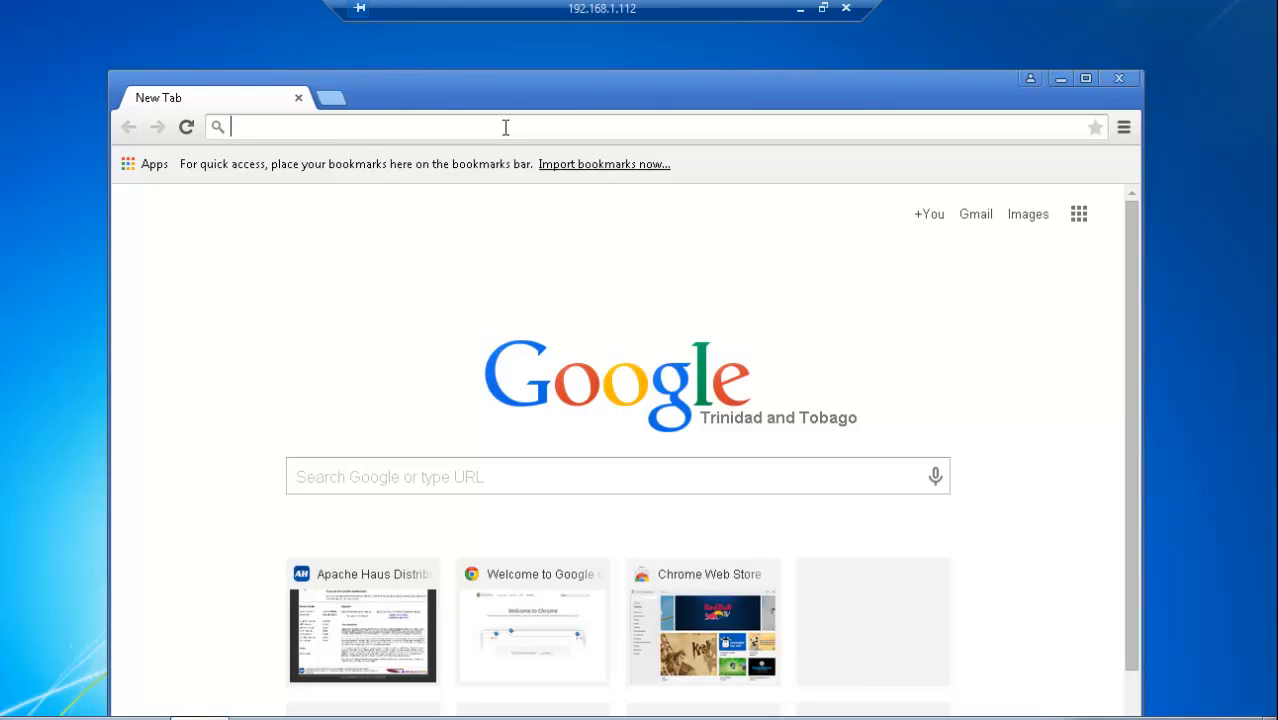
text(a)
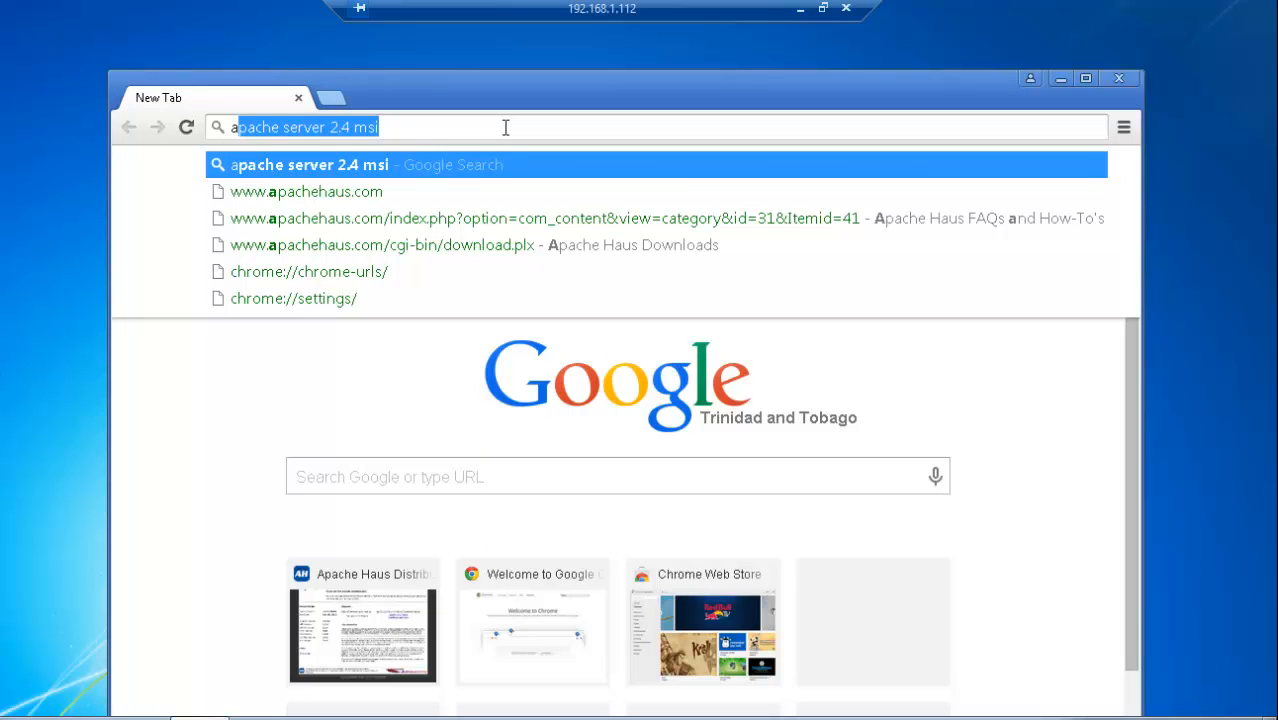
key(Right)
key(BackSpace)
key(BackSpace)
key(BackSpace)
key(BackSpace)
key(BackSpace)
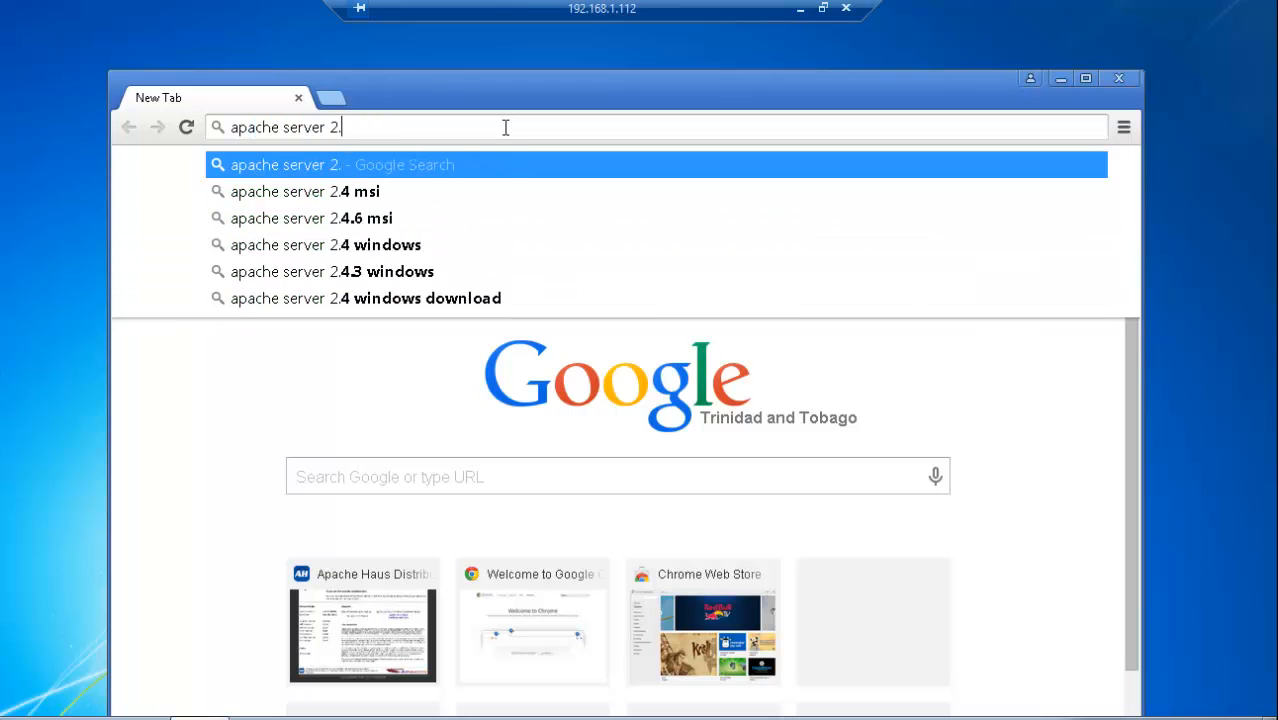
key(BackSpace)
key(BackSpace)
key(BackSpace)
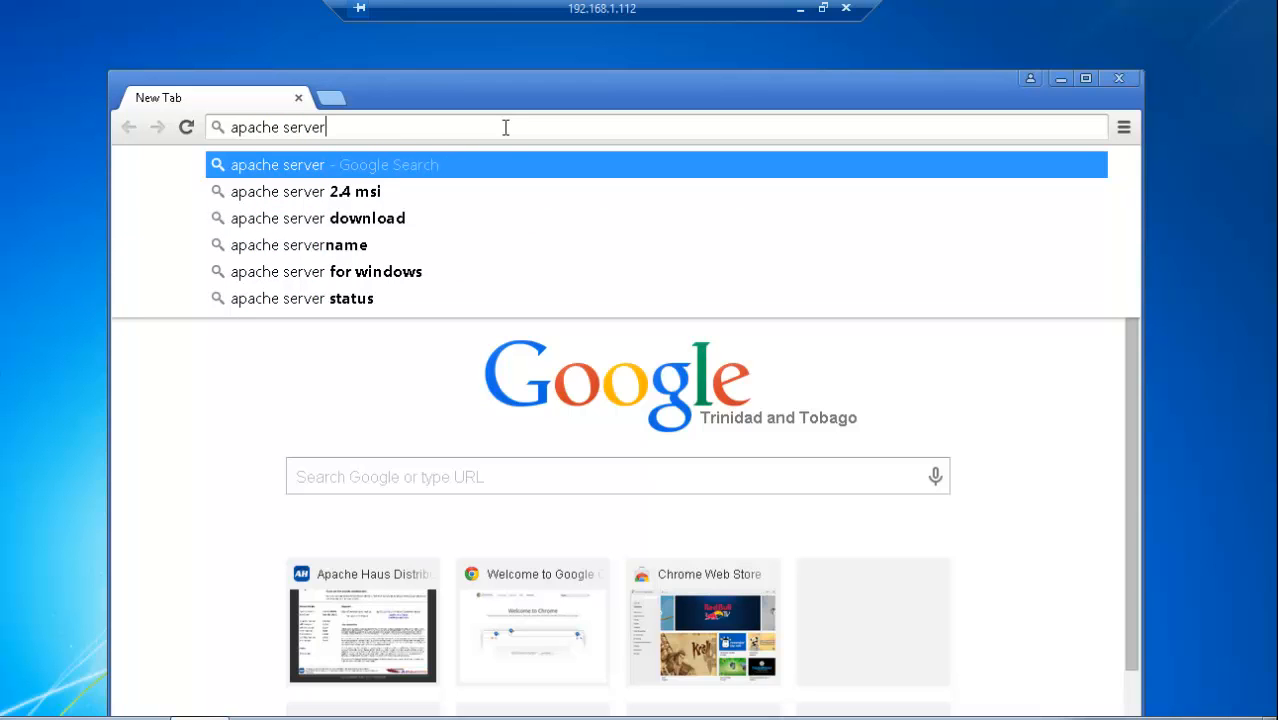
click(367, 220)
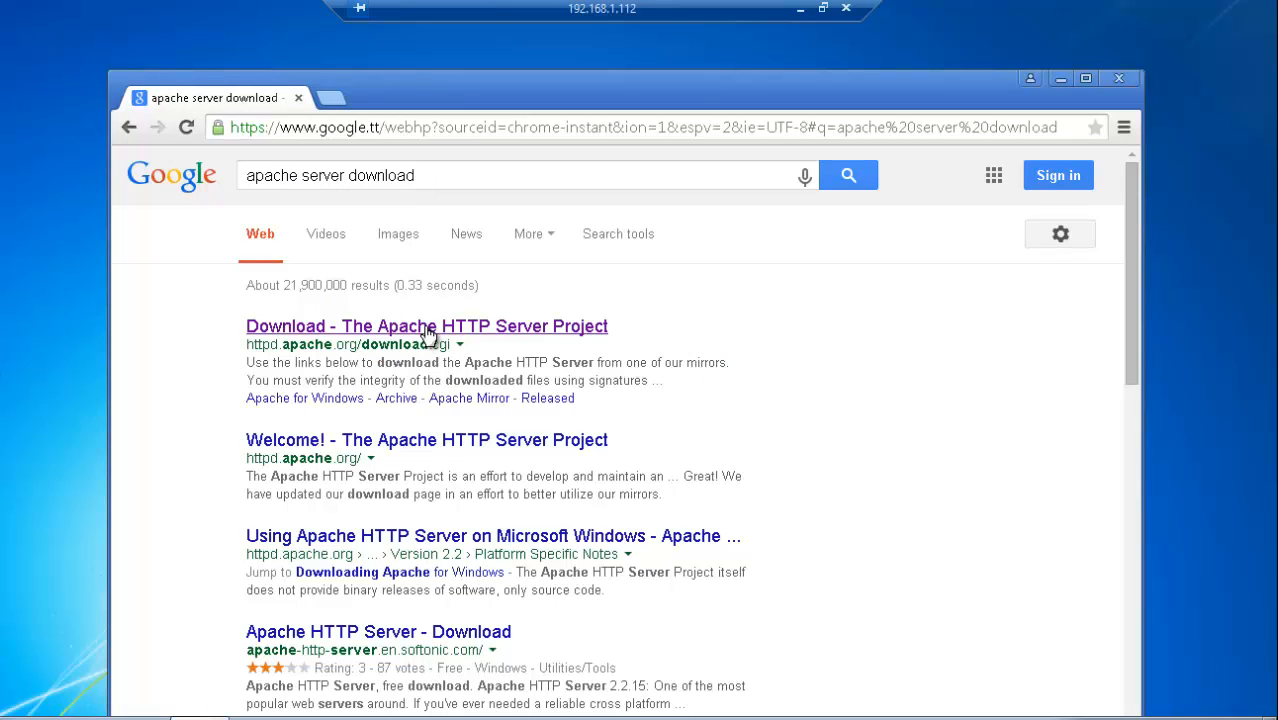
Step: Open the Apache HTTP Server Project download page and go to the Microsoft Windows files for release 2.4.12
click(427, 333)
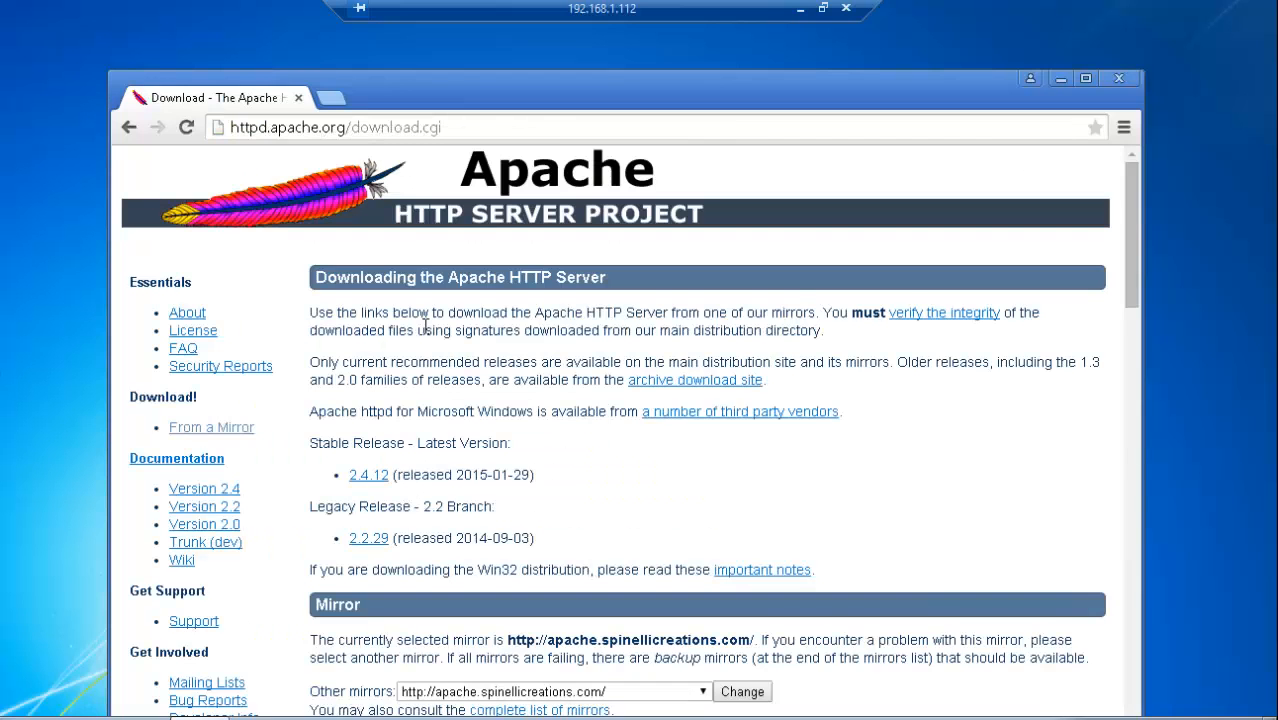
click(230, 437)
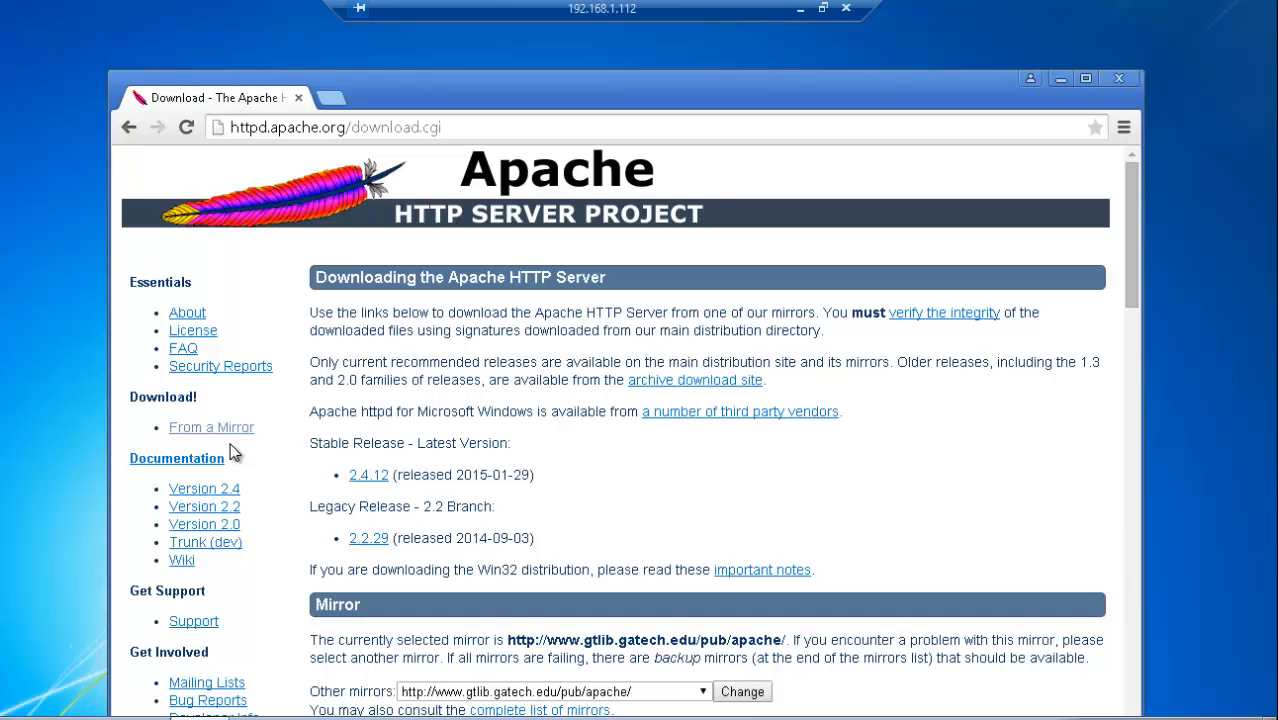
click(371, 478)
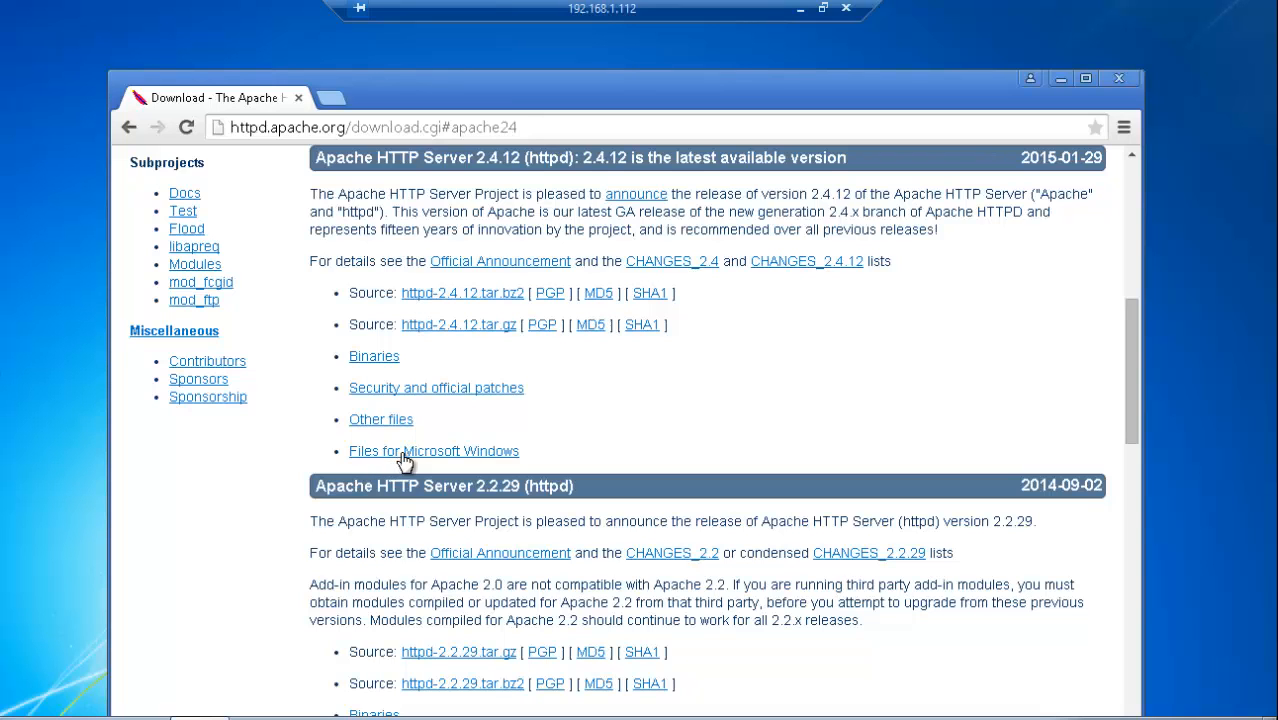
click(406, 452)
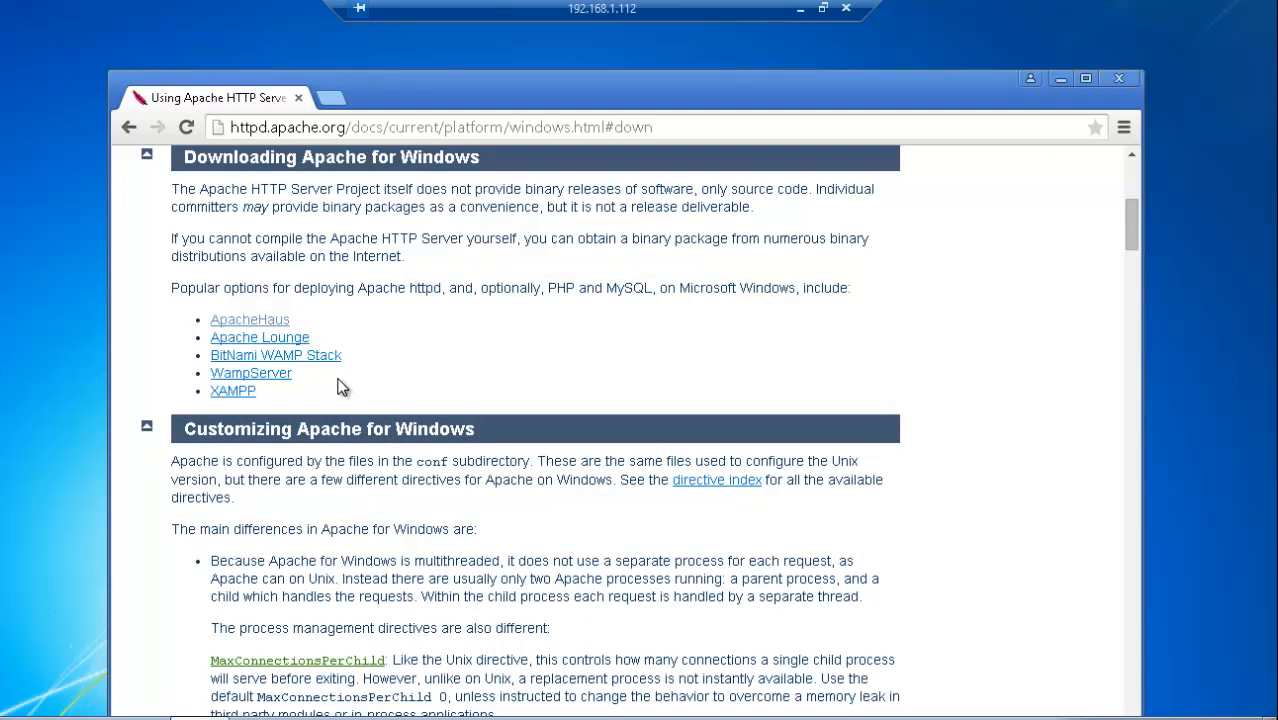
Step: Download httpd-2.4.12-win64-VC11.zip, the Apache 2.4.12 Win64 binary, from the Apache Lounge site
click(285, 343)
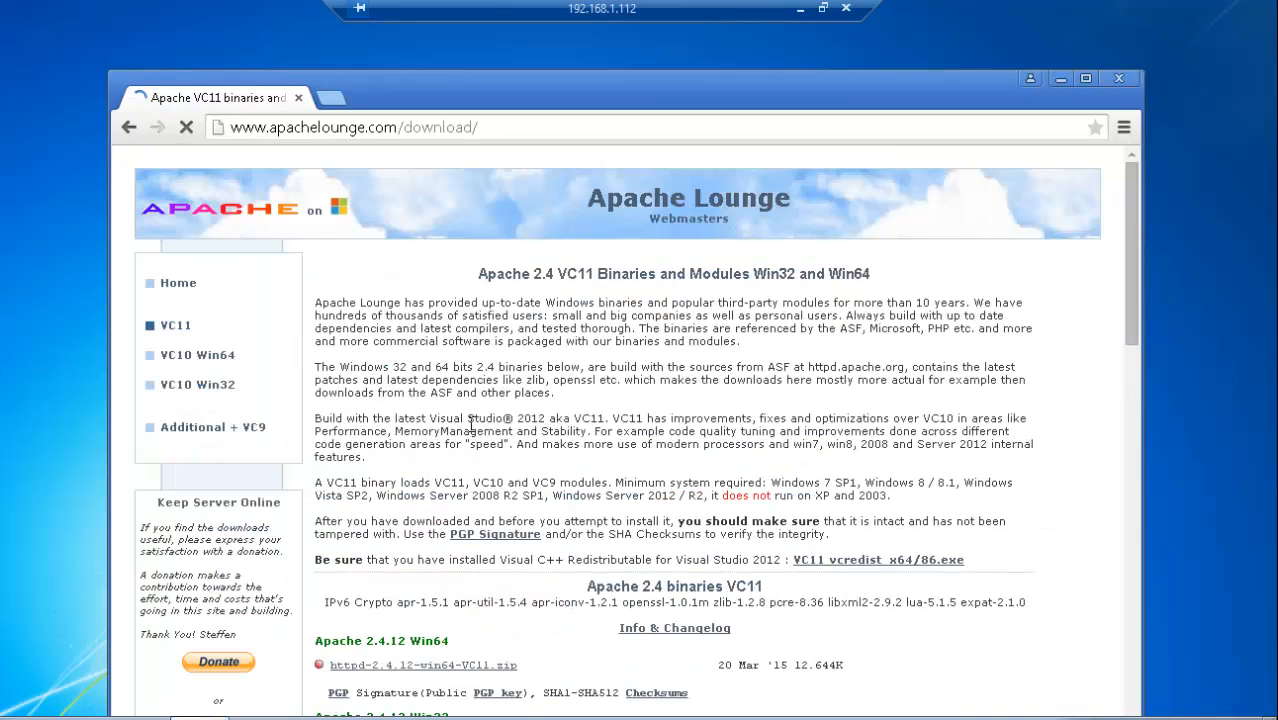
scroll(473, 428, down, 2)
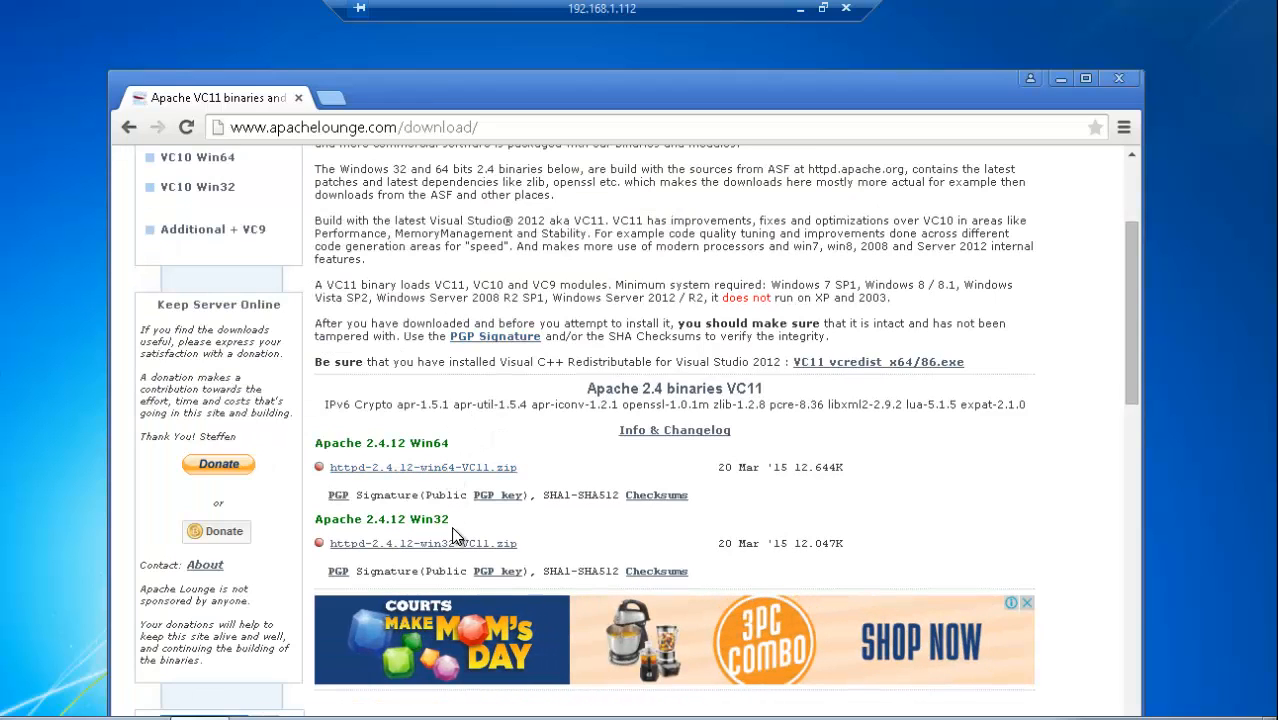
click(444, 469)
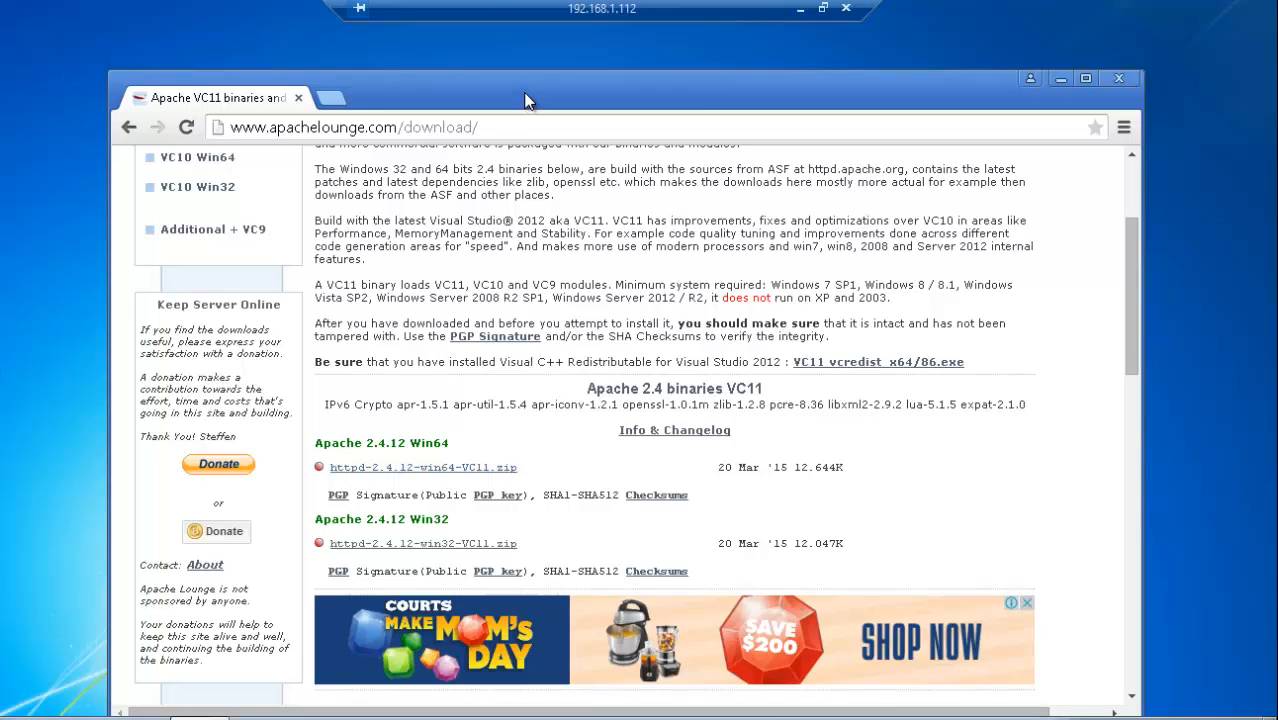
Step: Show the downloaded Apache archive in its folder, open it and start extracting all its files to the C drive
drag(525, 101, 542, 46)
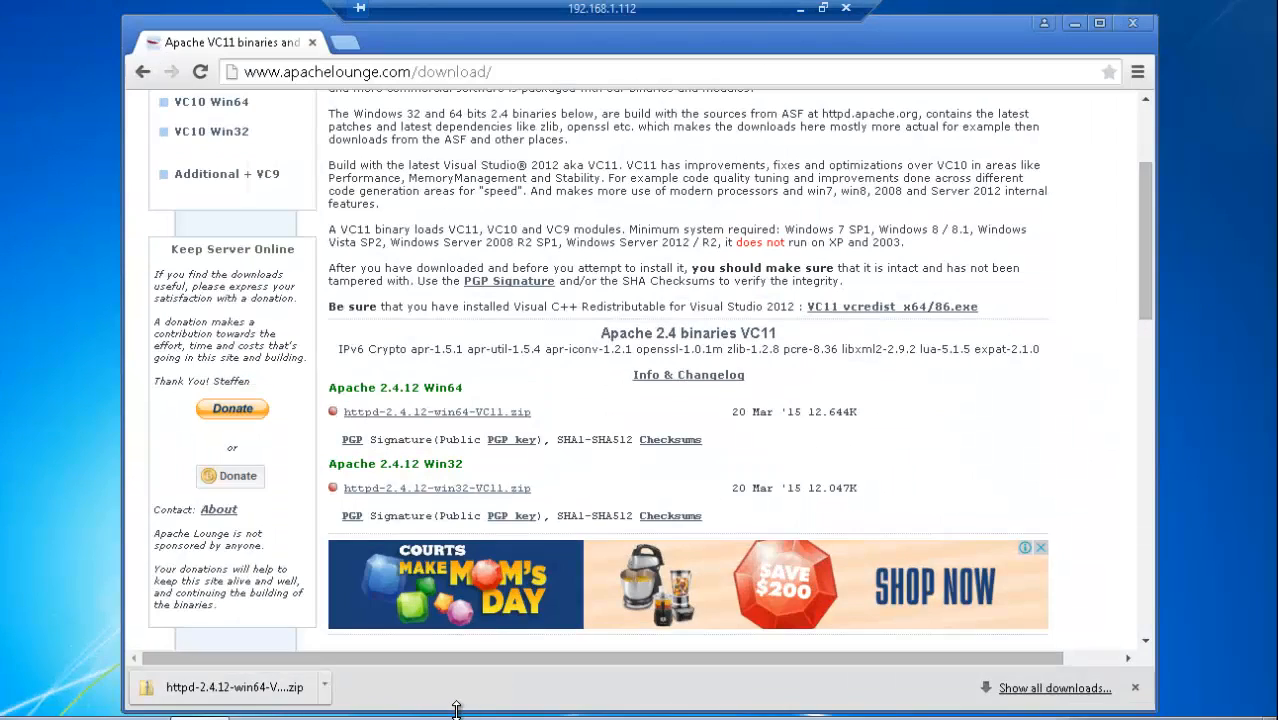
click(326, 688)
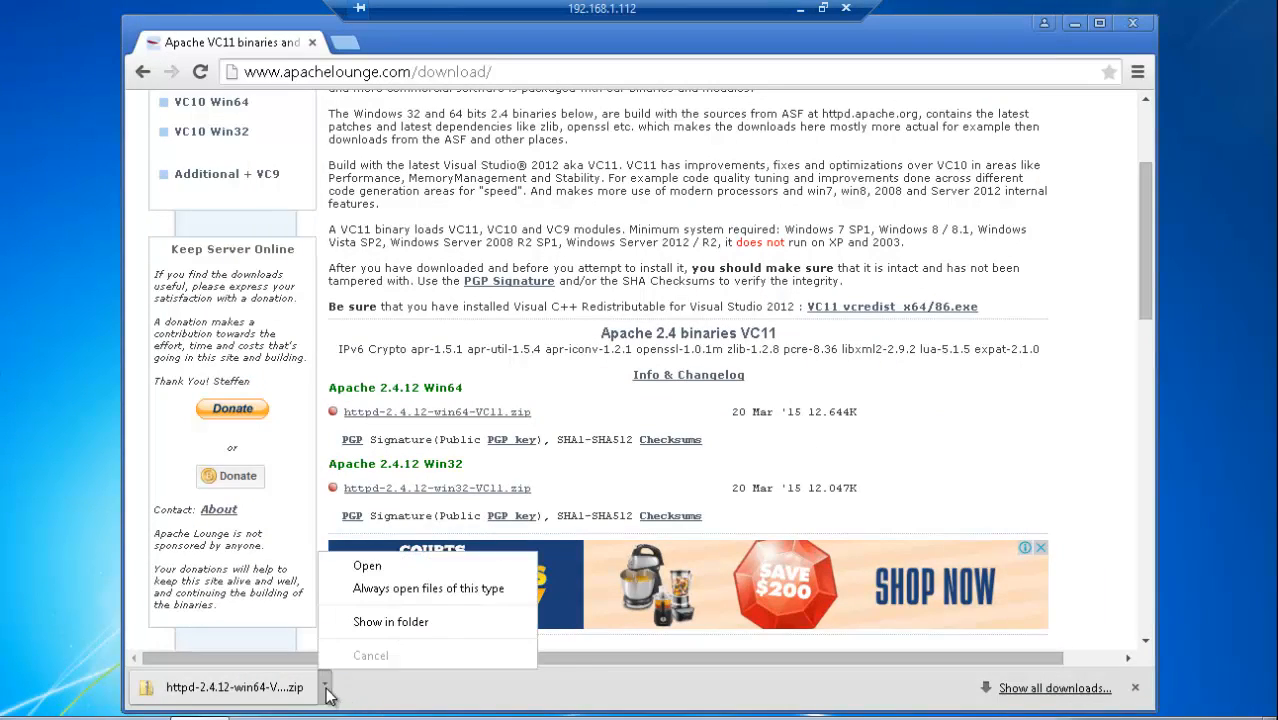
click(415, 625)
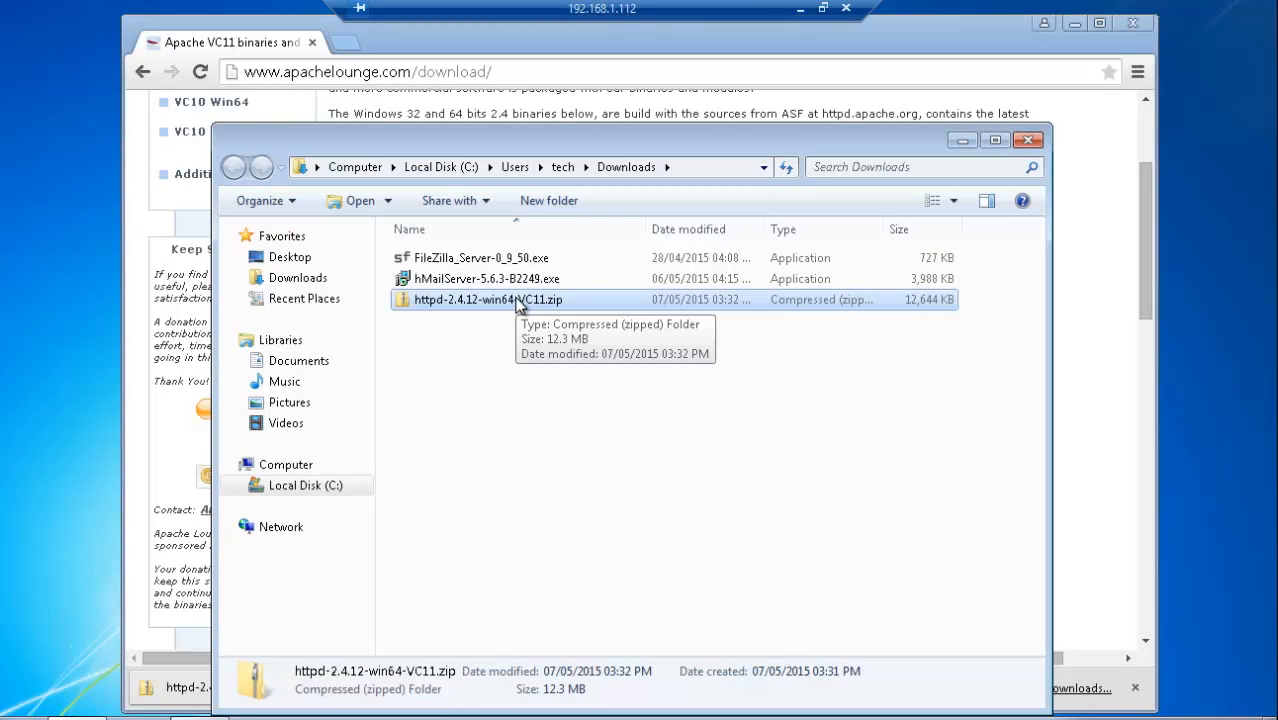
double_click(516, 300)
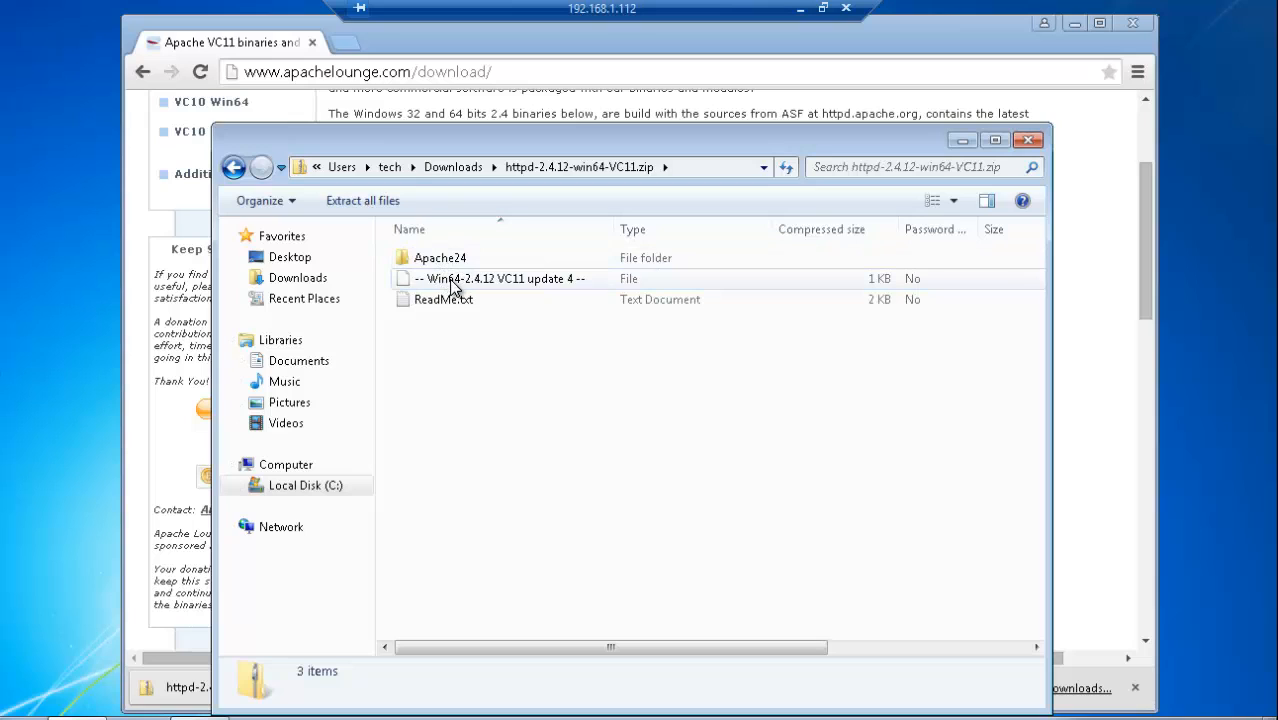
click(357, 200)
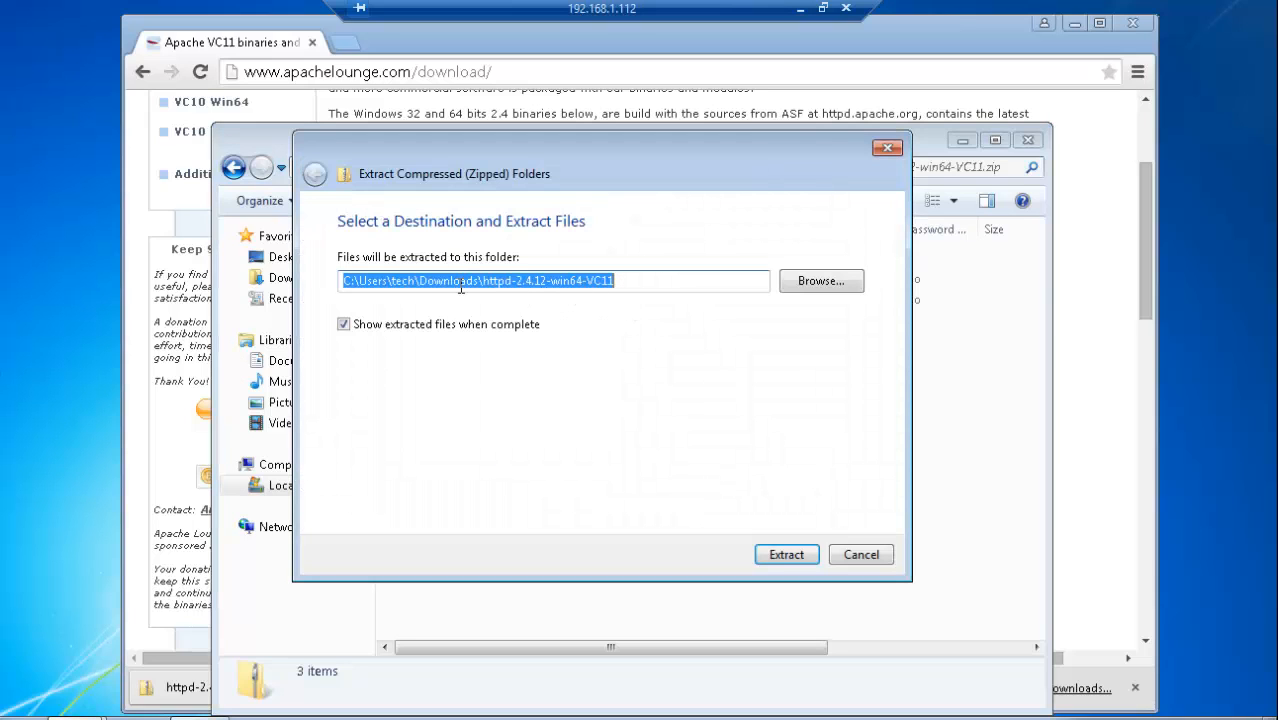
drag(359, 280, 627, 287)
text(c)
key(BackSpace)
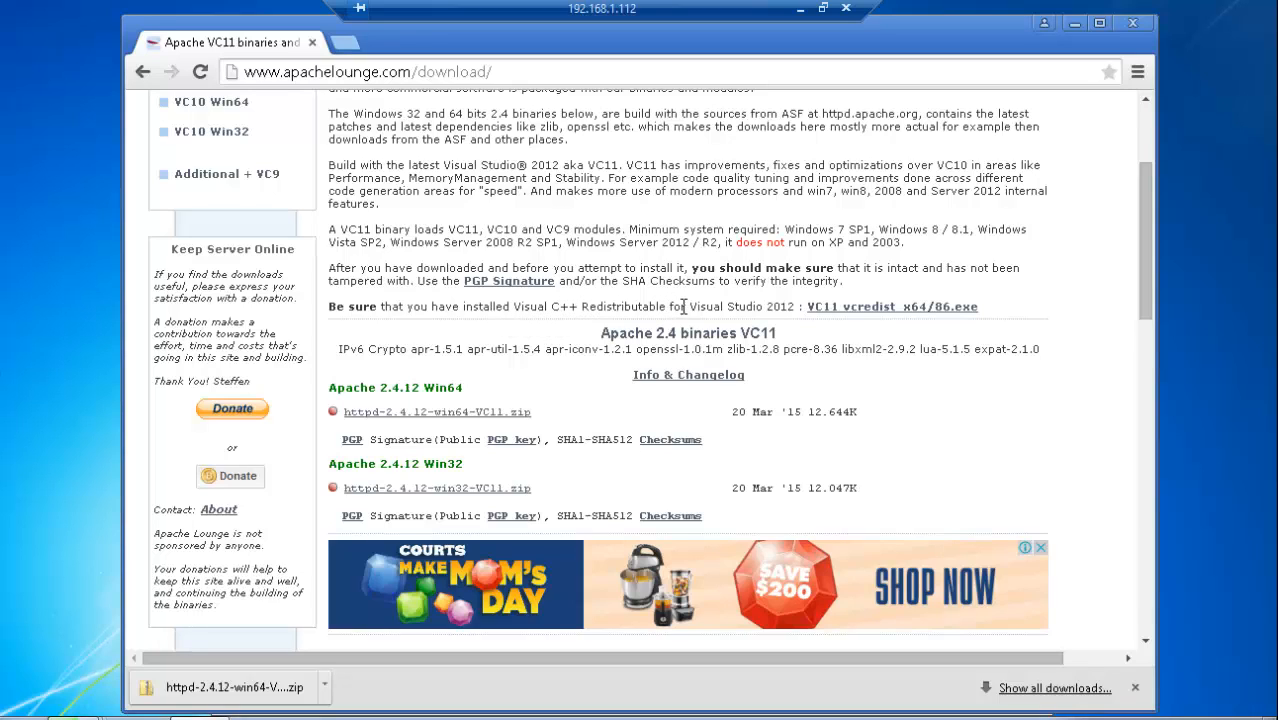
Step: Download vcredist_x64.exe of the Visual C++ Redistributable for Visual Studio 2012 Update 4, linked from the Apache Lounge page
click(873, 310)
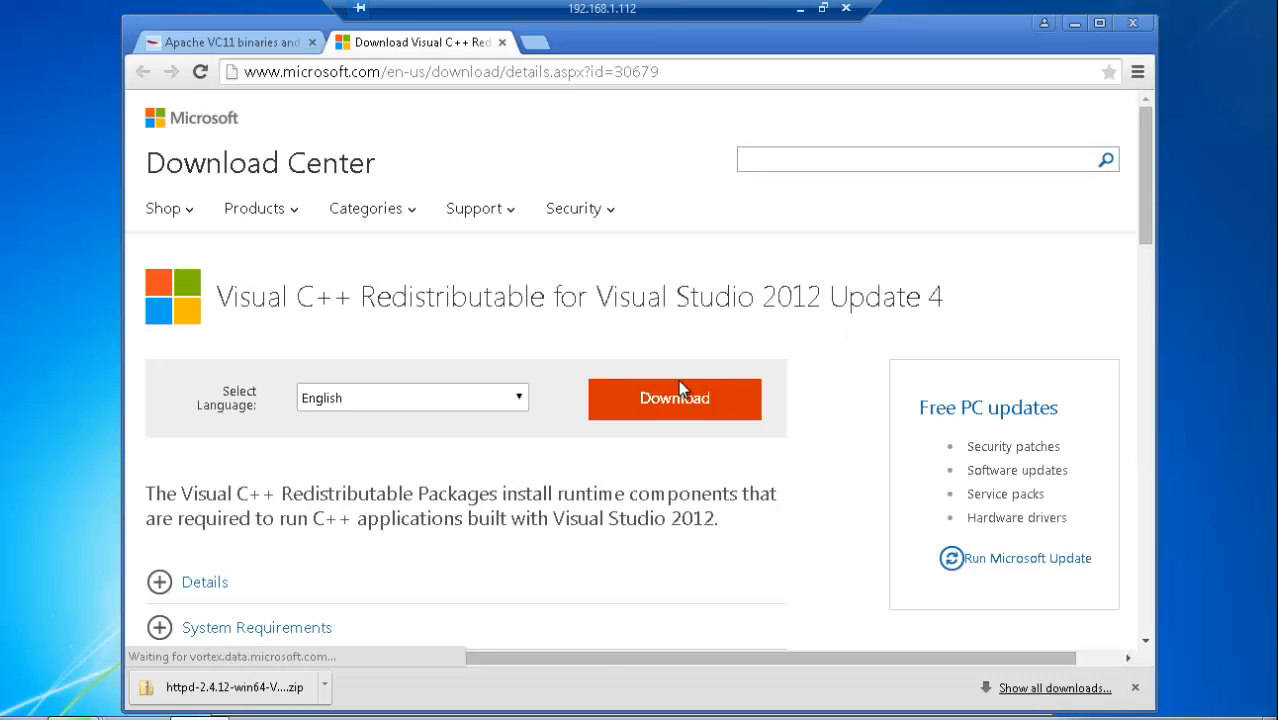
click(676, 402)
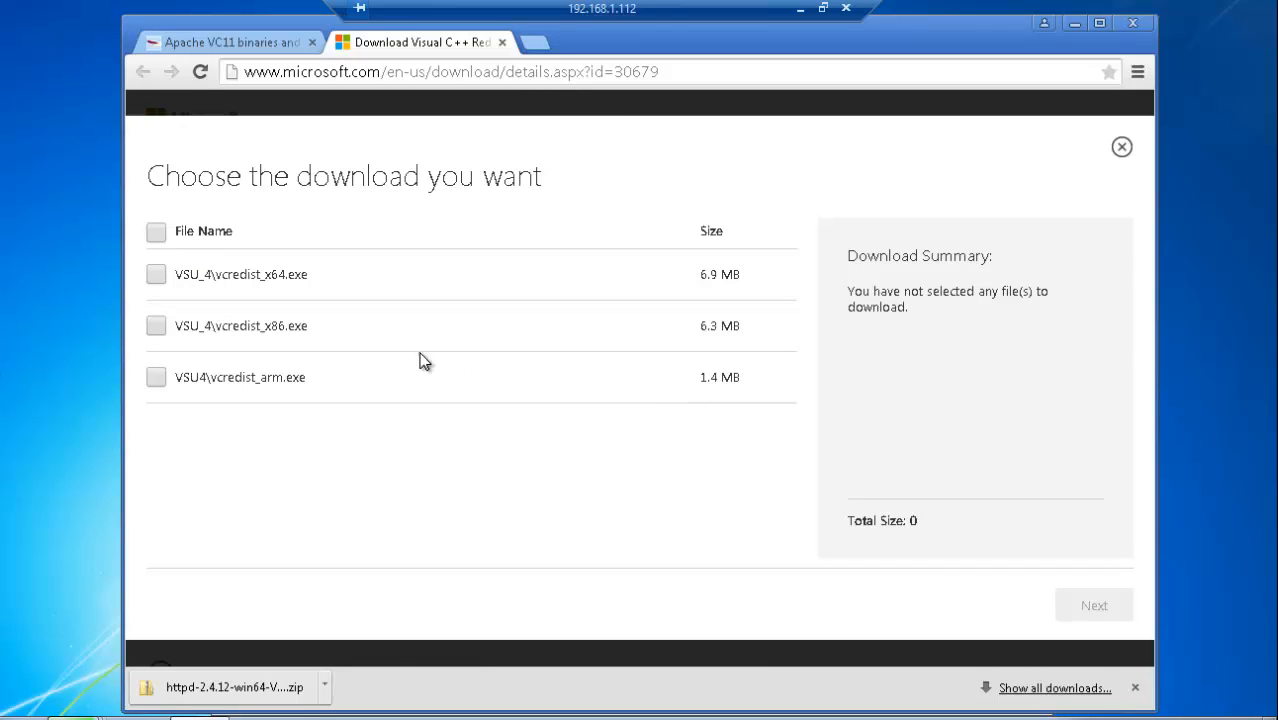
click(157, 276)
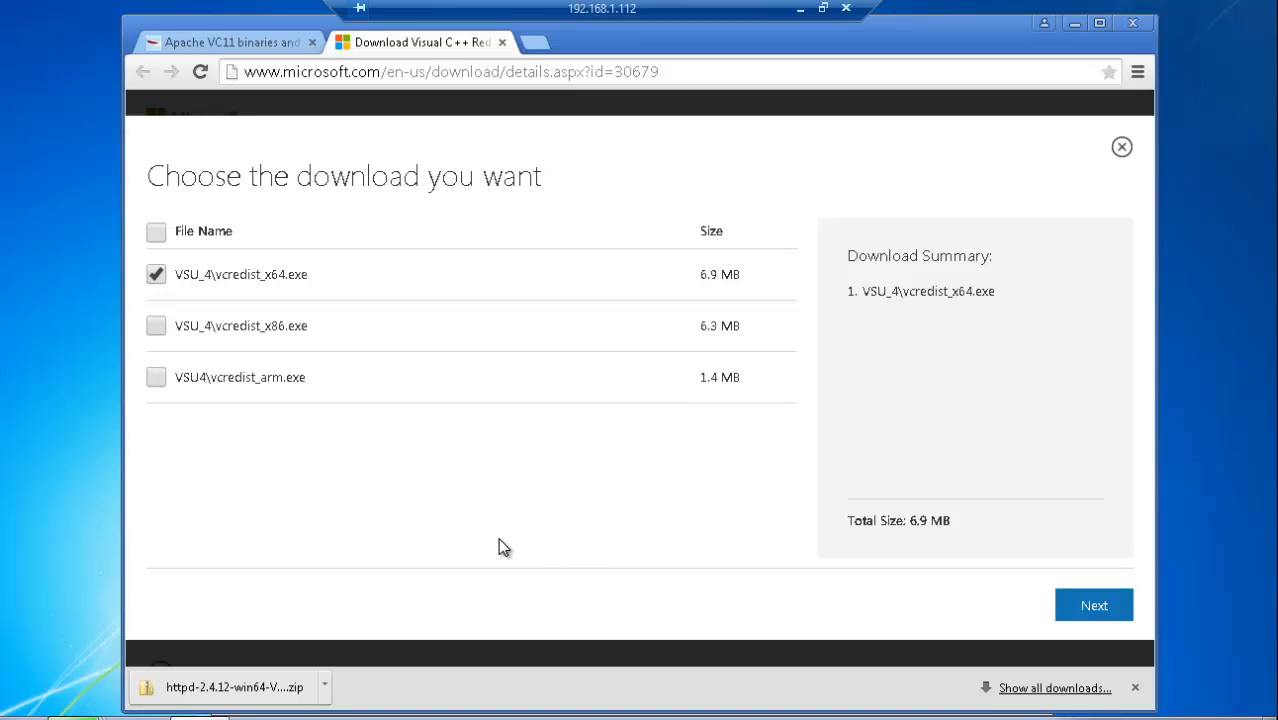
click(1098, 610)
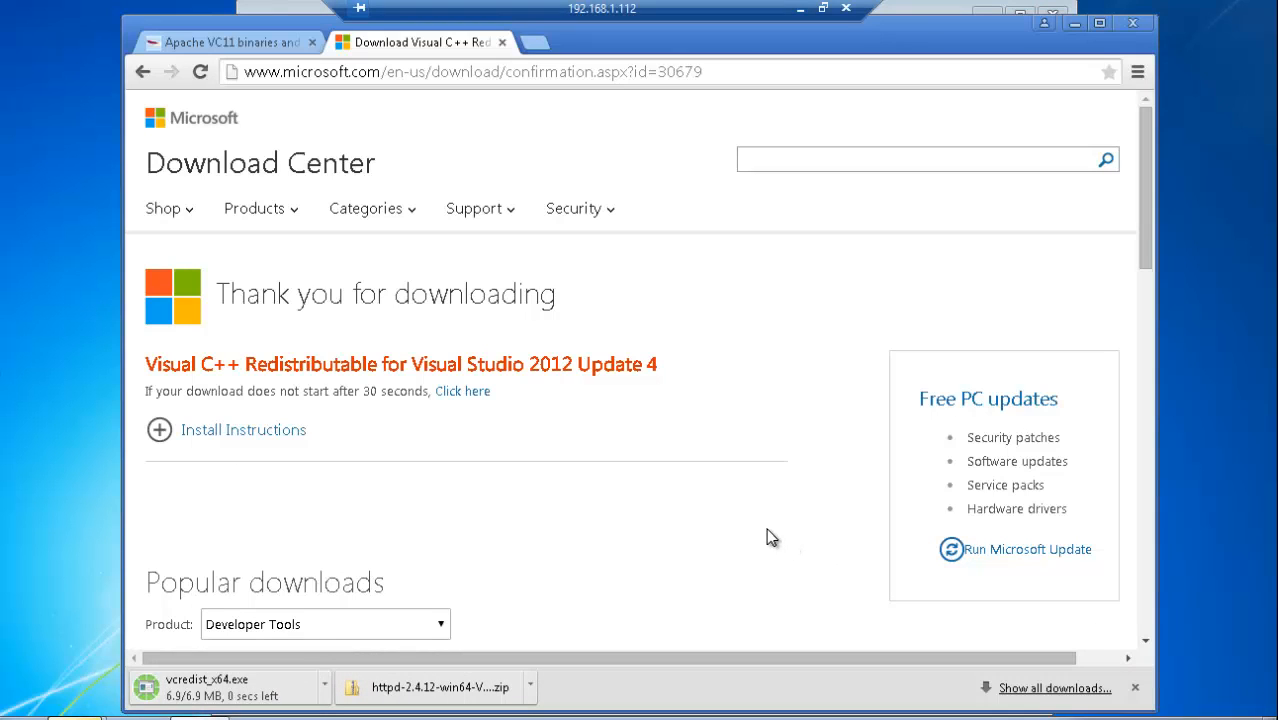
Step: Run vcredist_x64.exe from the Downloads folder with administrator rights, accept the license terms, install it and close the setup
click(325, 687)
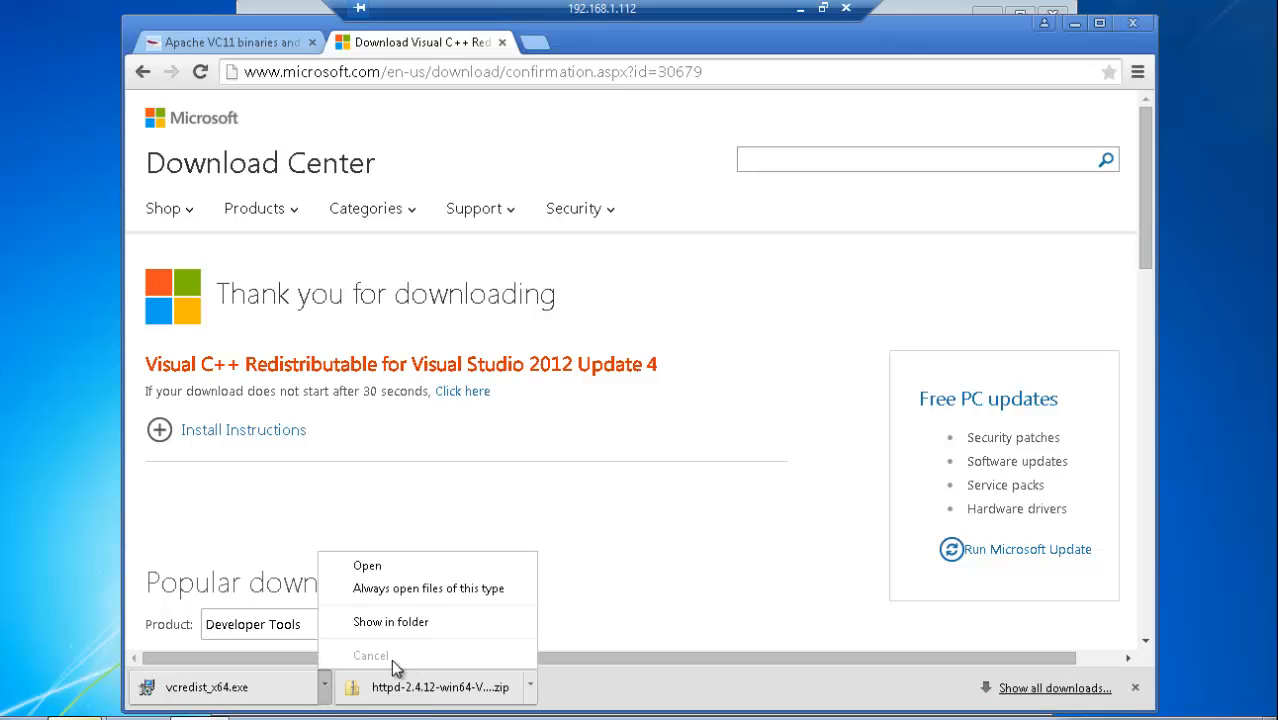
click(400, 614)
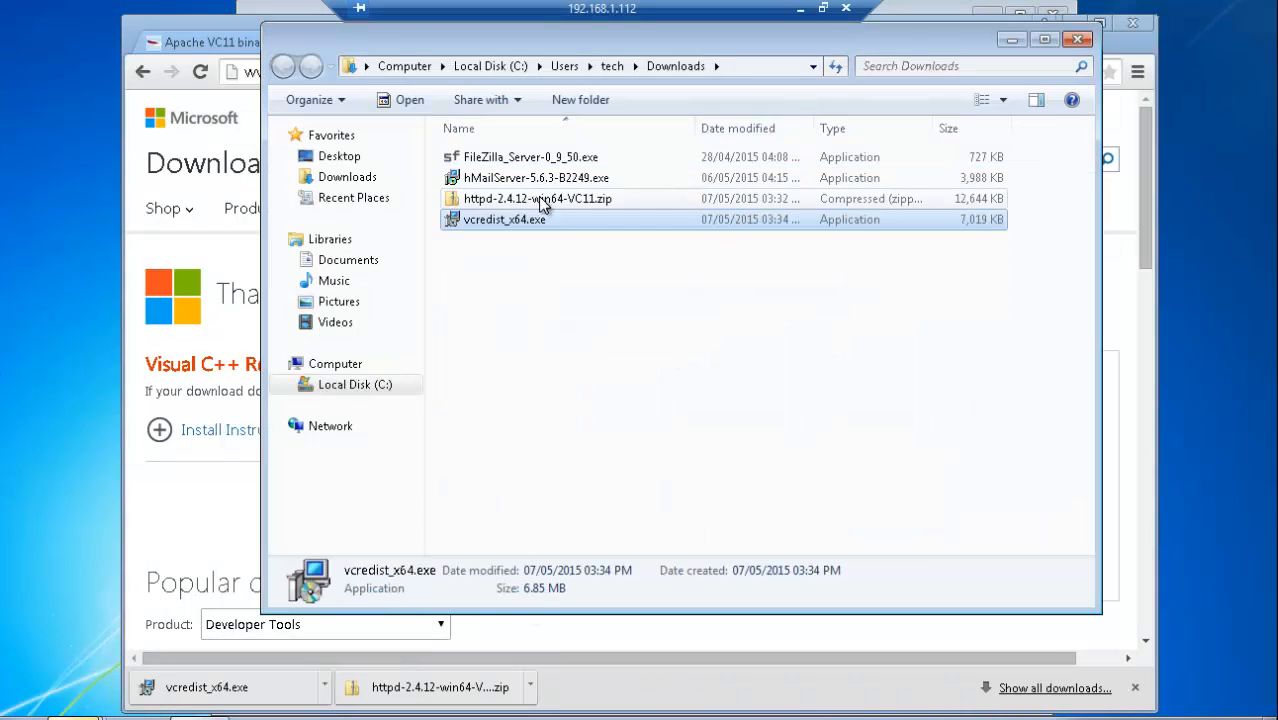
right_click(550, 220)
click(626, 255)
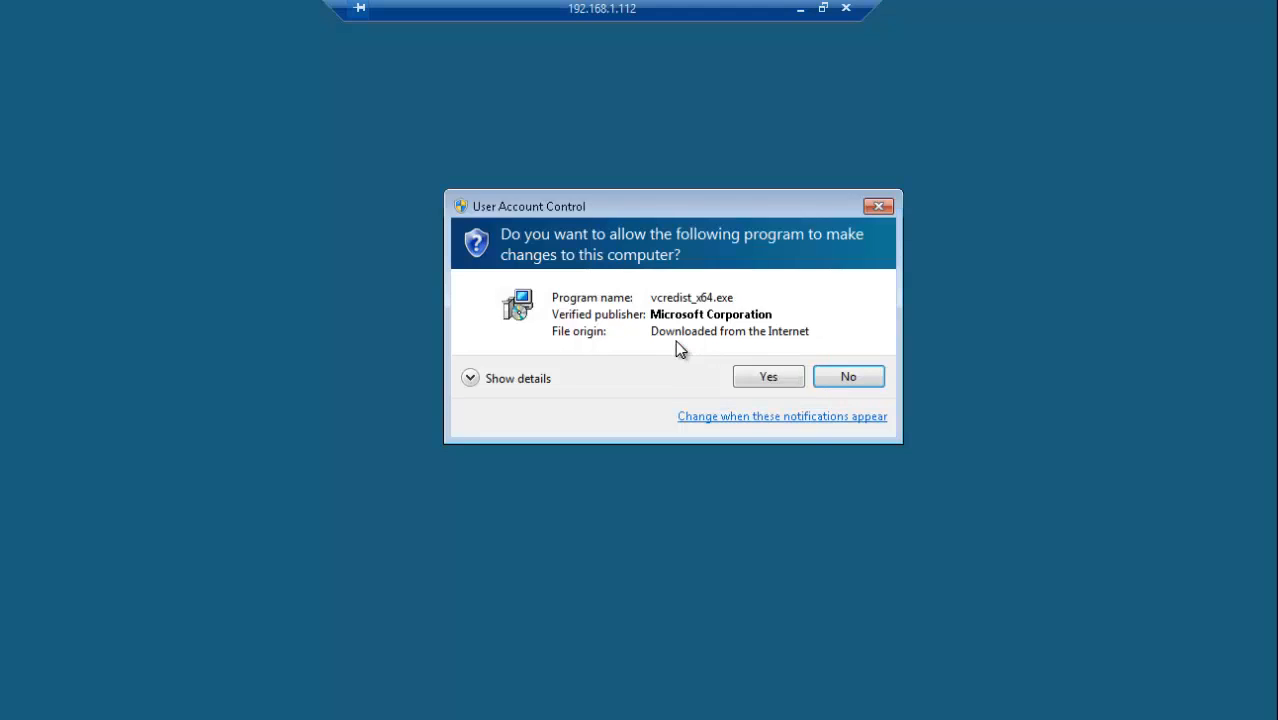
click(766, 376)
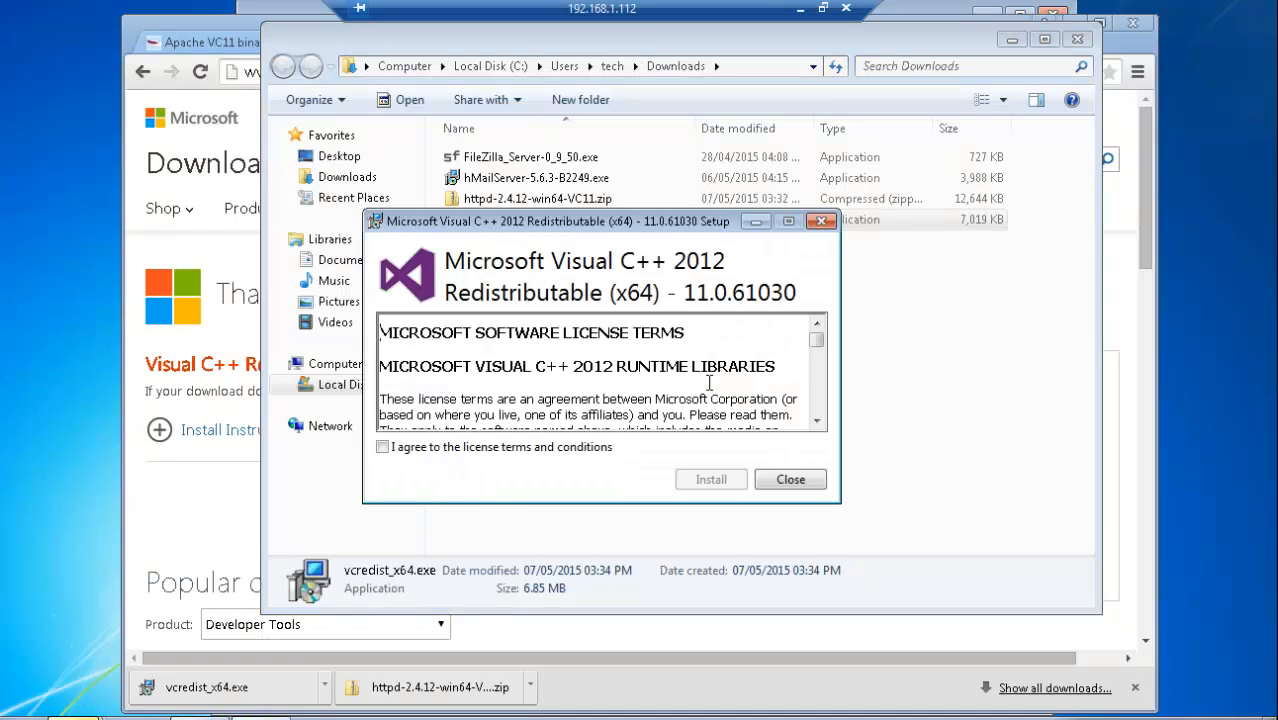
click(436, 447)
click(711, 480)
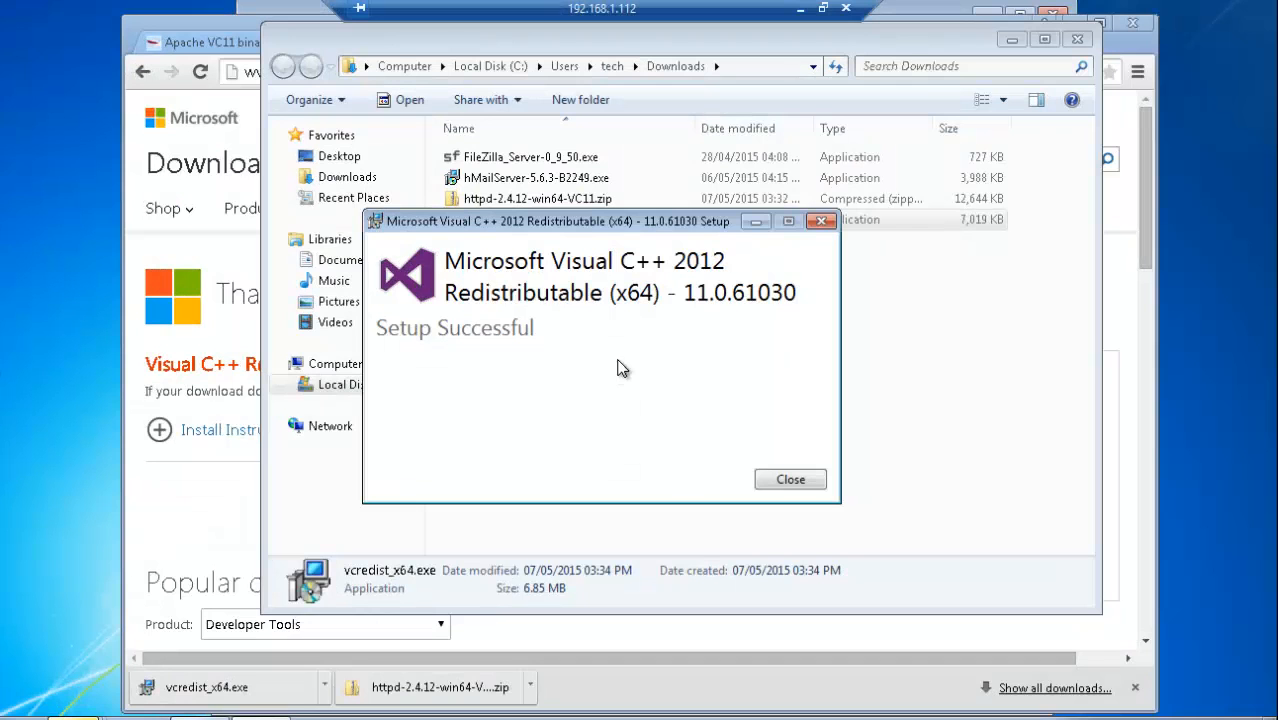
click(794, 486)
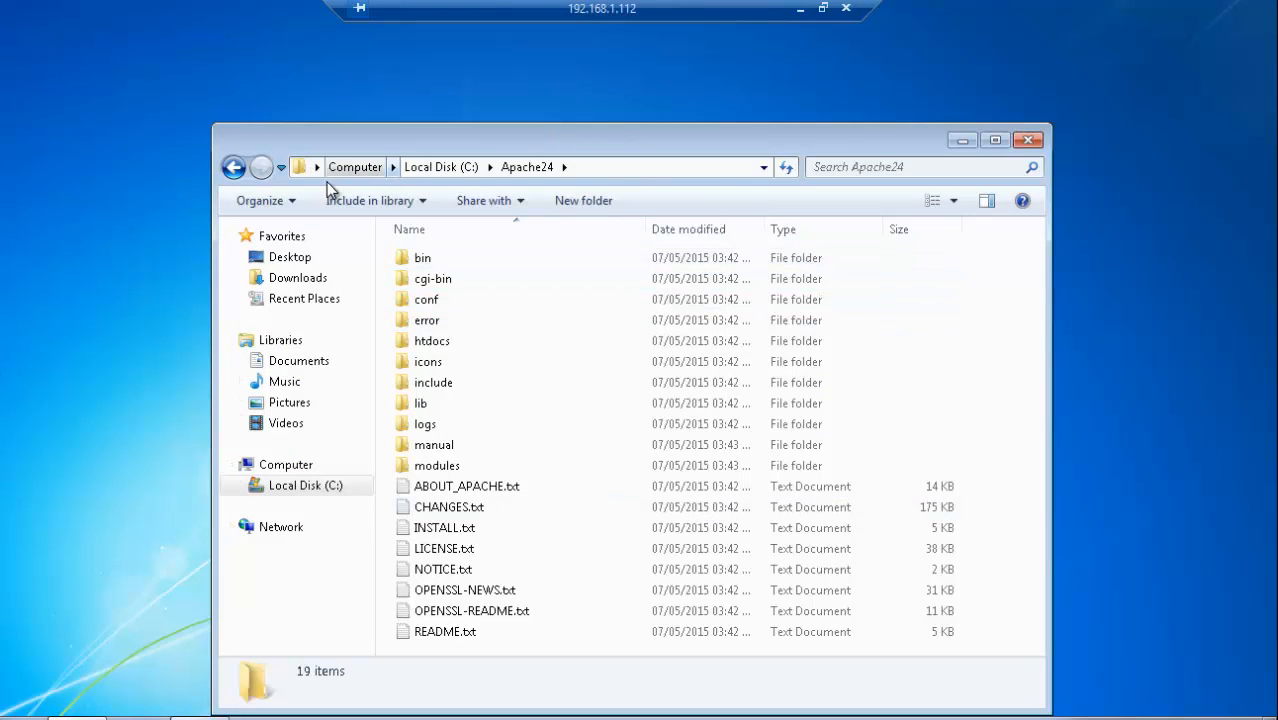
Step: Examine the Apache24 folder on drive C, locate httpd.exe in its bin folder and close the window
click(233, 167)
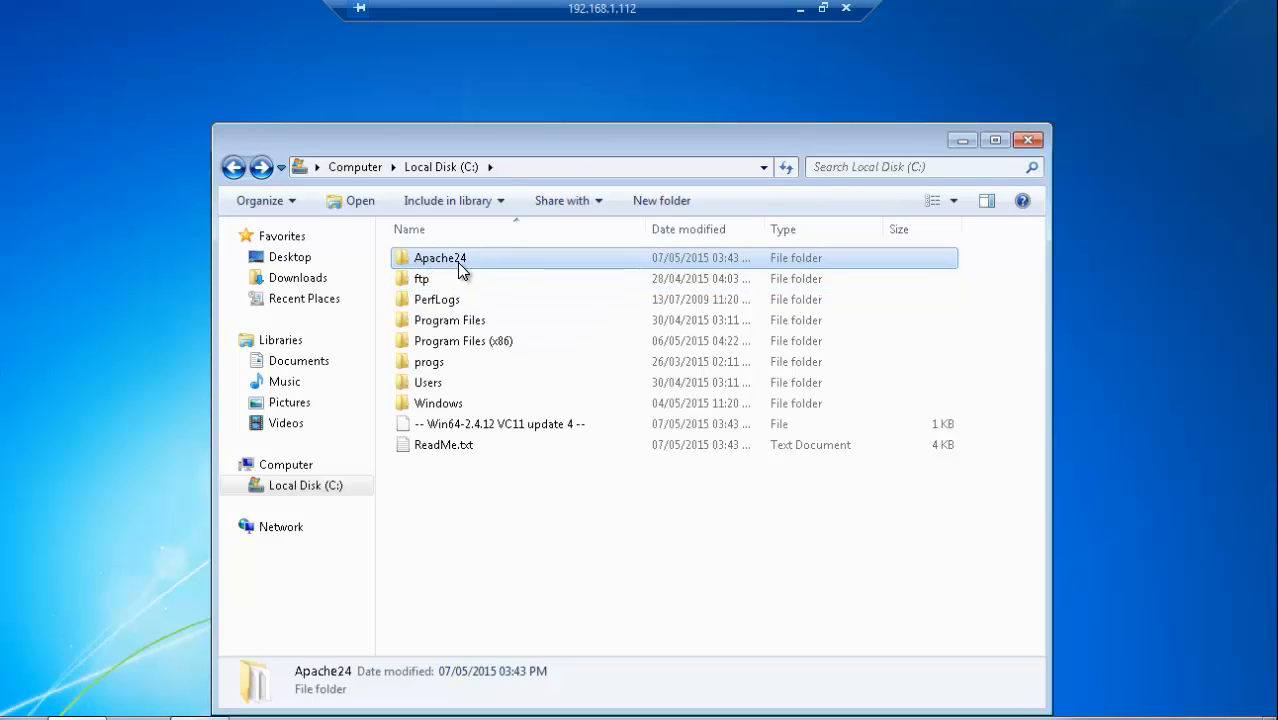
mouse_move(460, 262)
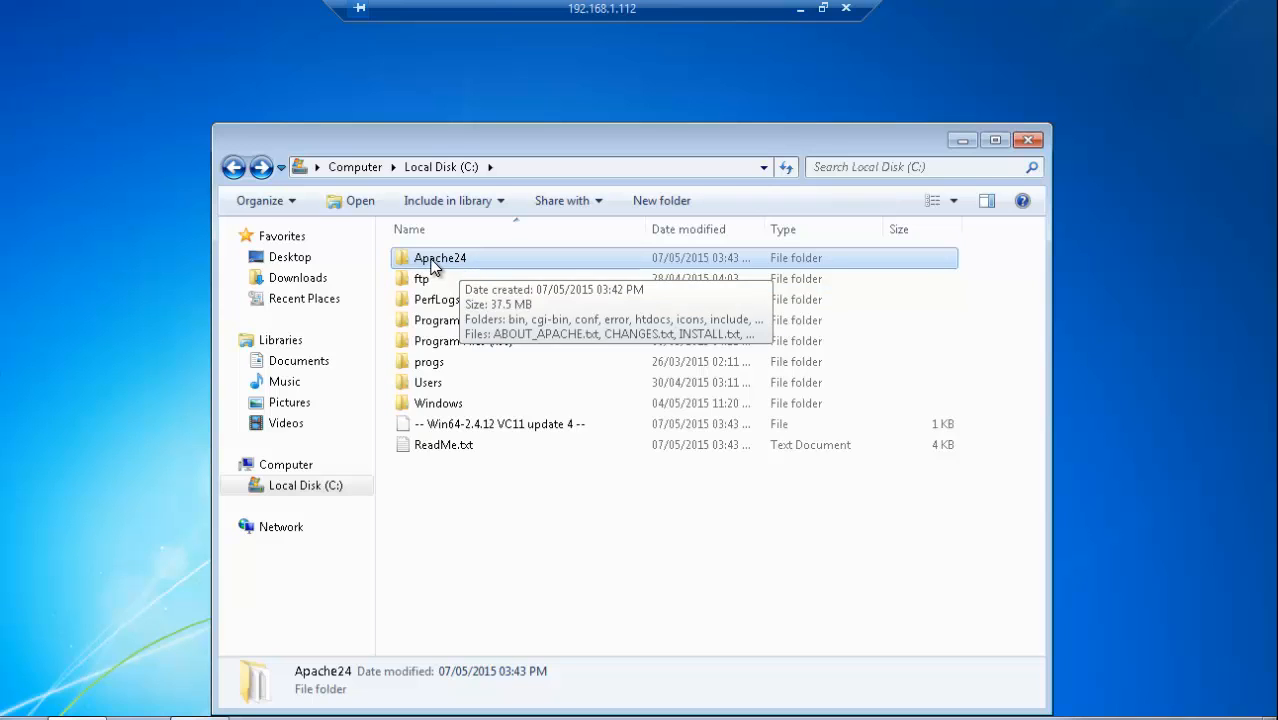
double_click(445, 262)
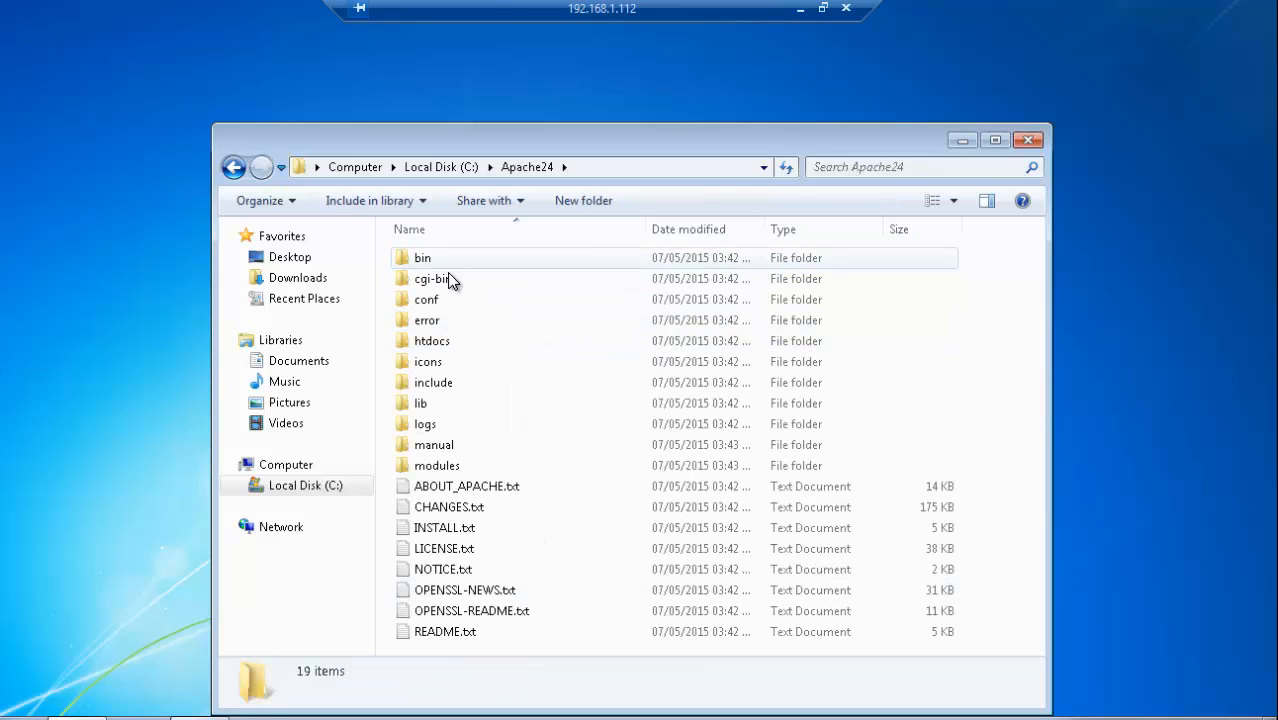
double_click(421, 262)
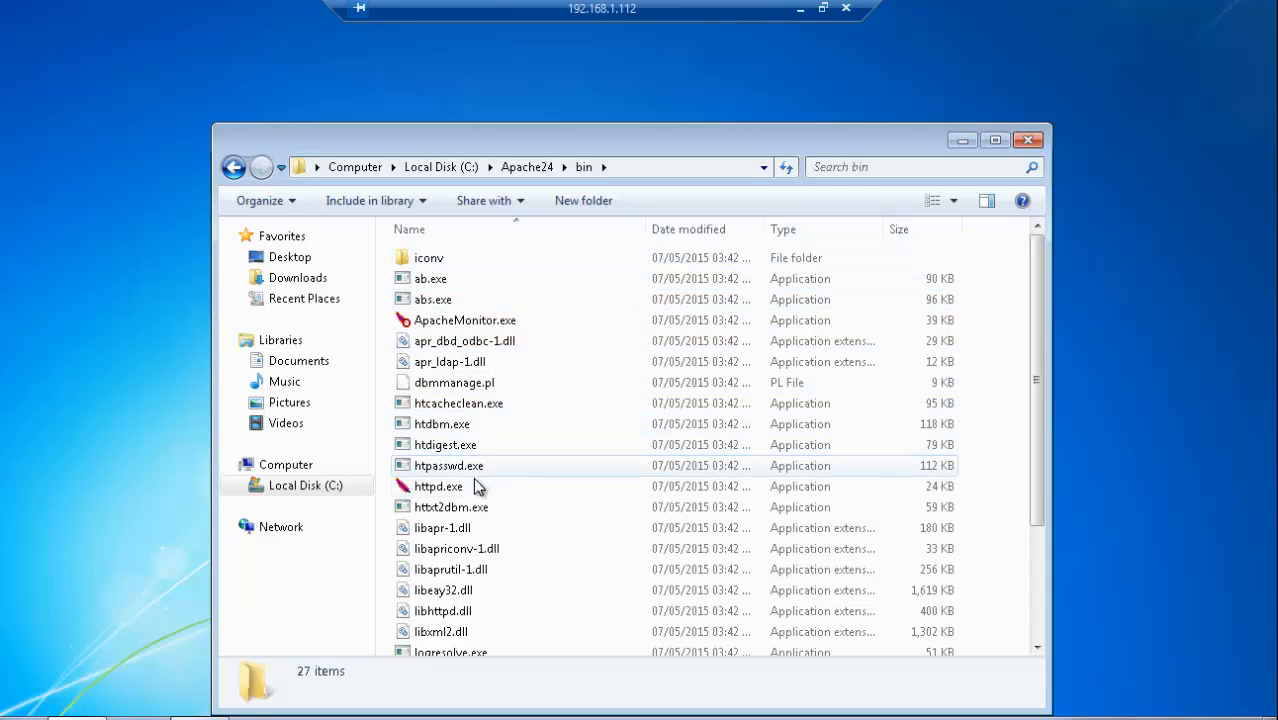
click(444, 492)
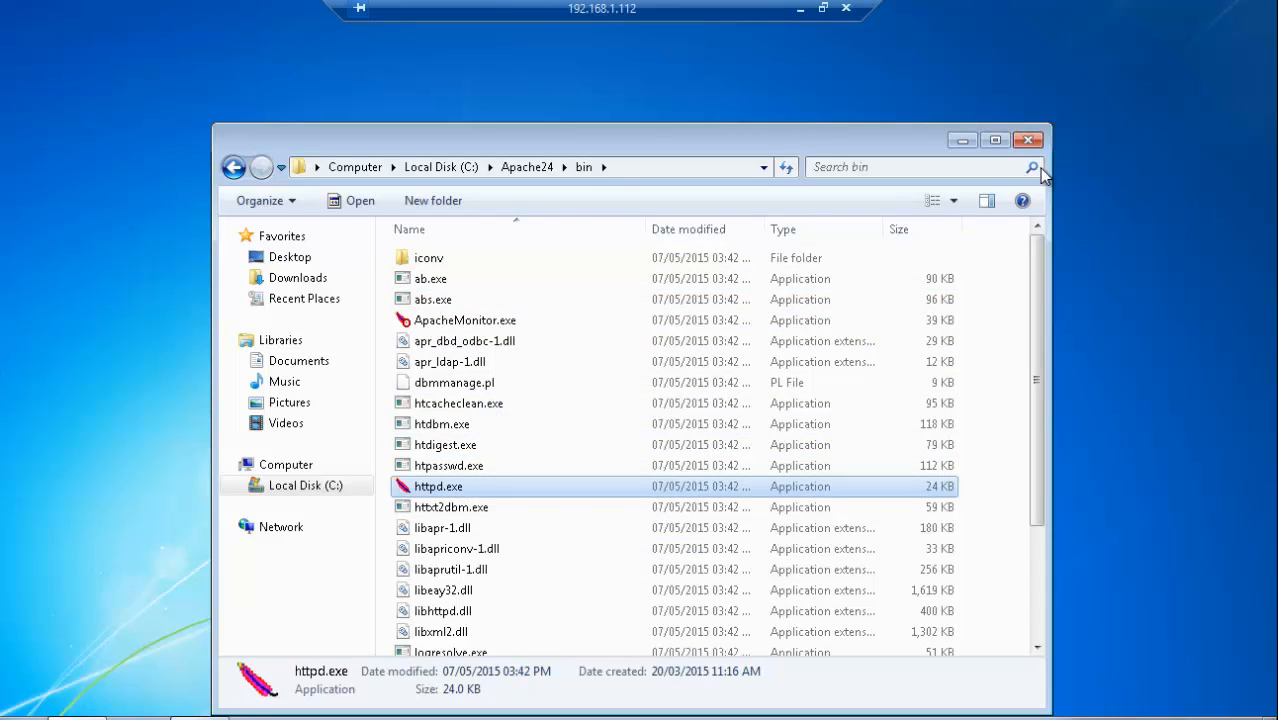
click(1029, 142)
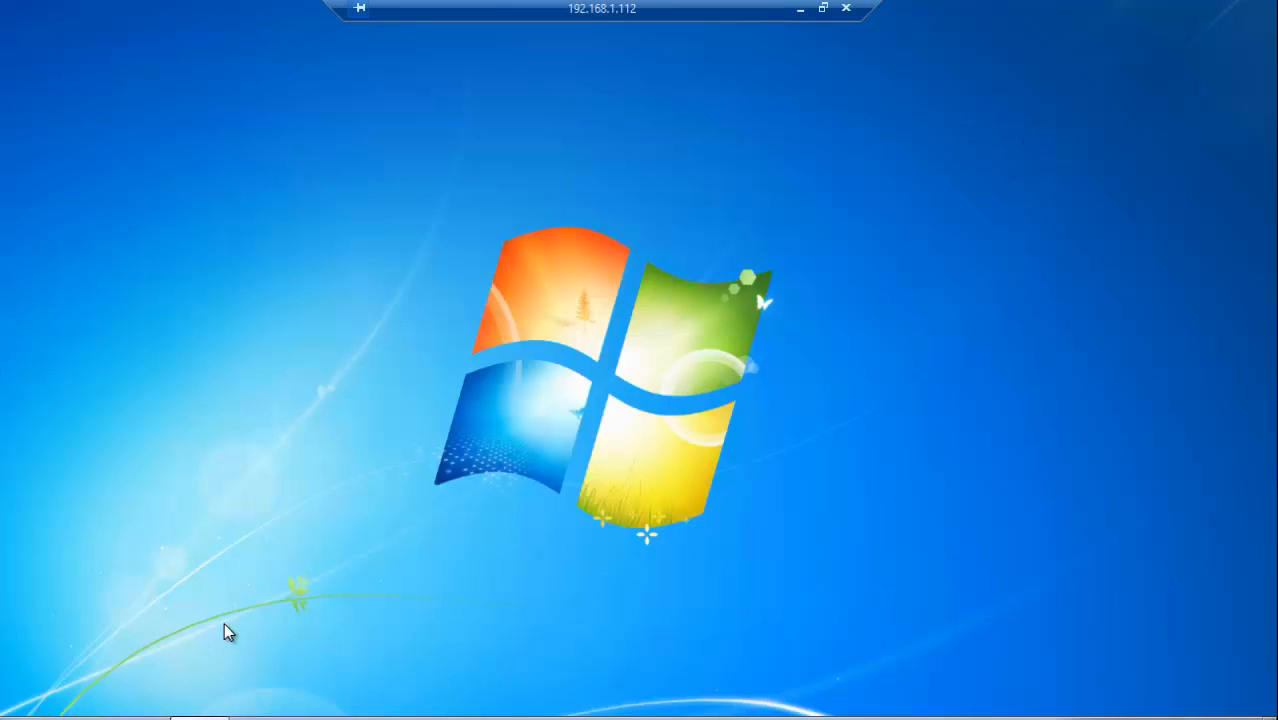
Step: Find cmd and run it as administrator, allowing the User Account Control request
click(20, 716)
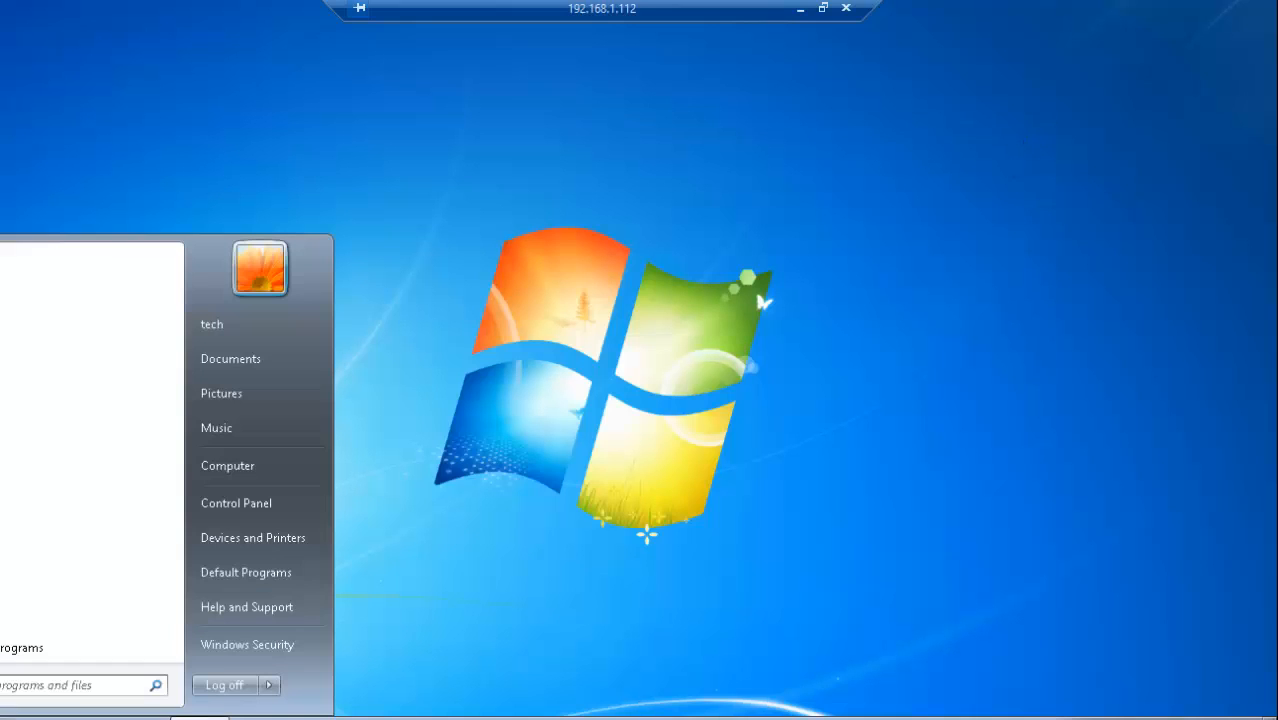
click(74, 681)
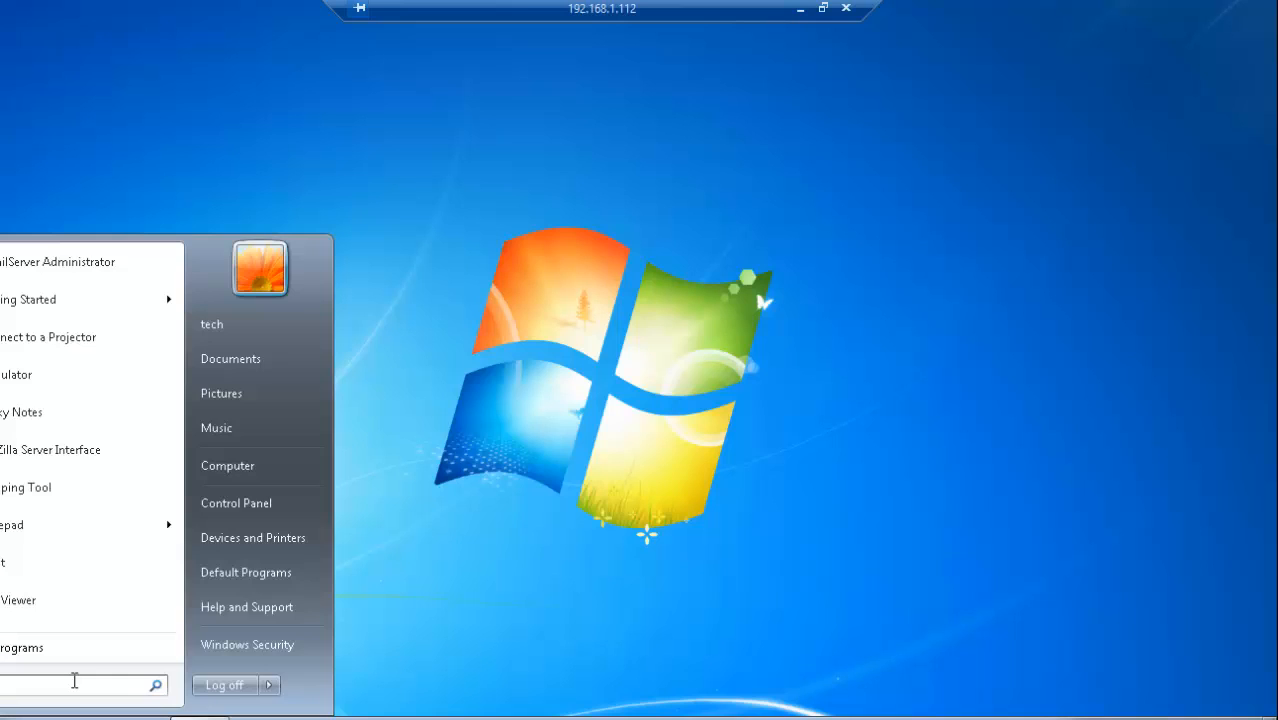
text(cmd)
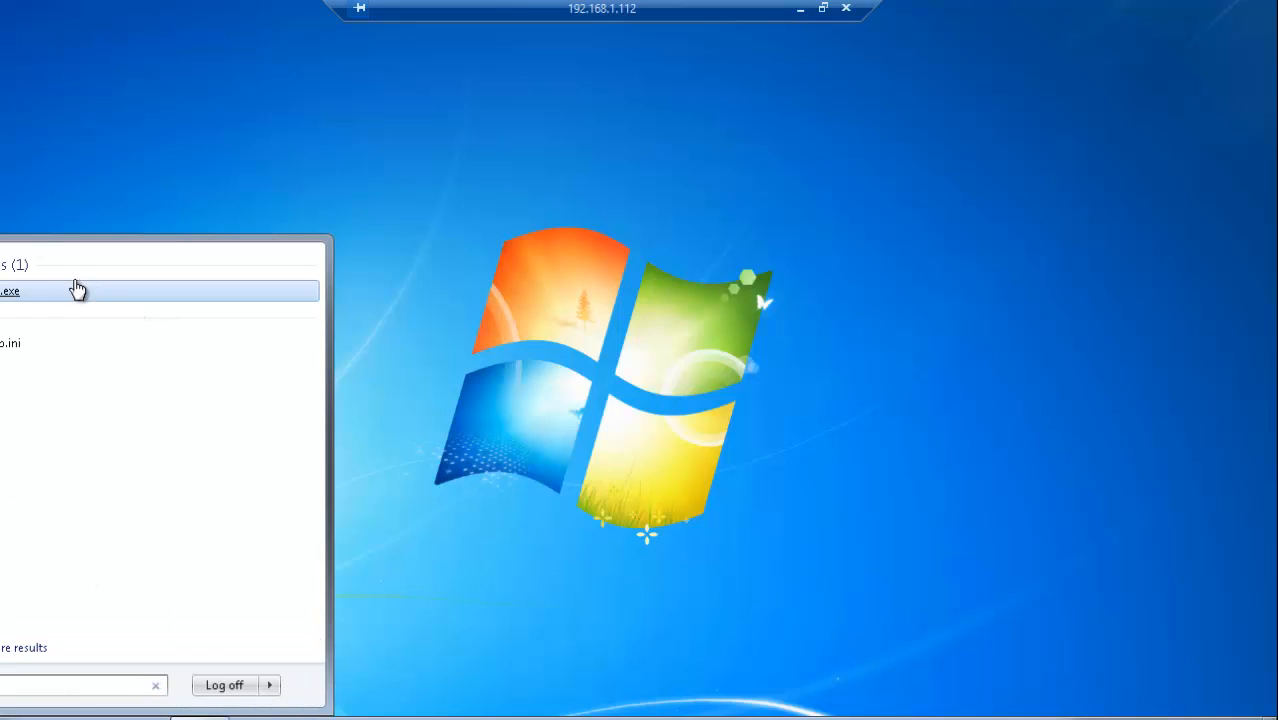
right_click(70, 292)
click(150, 318)
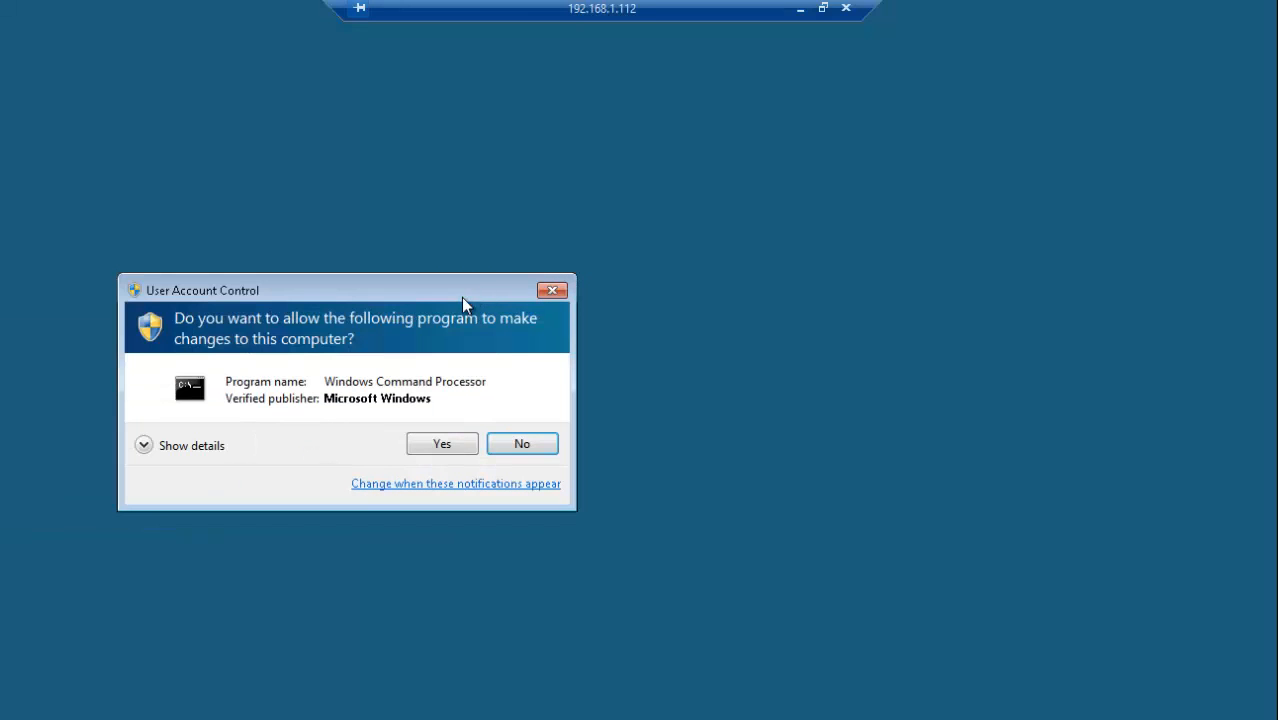
click(441, 447)
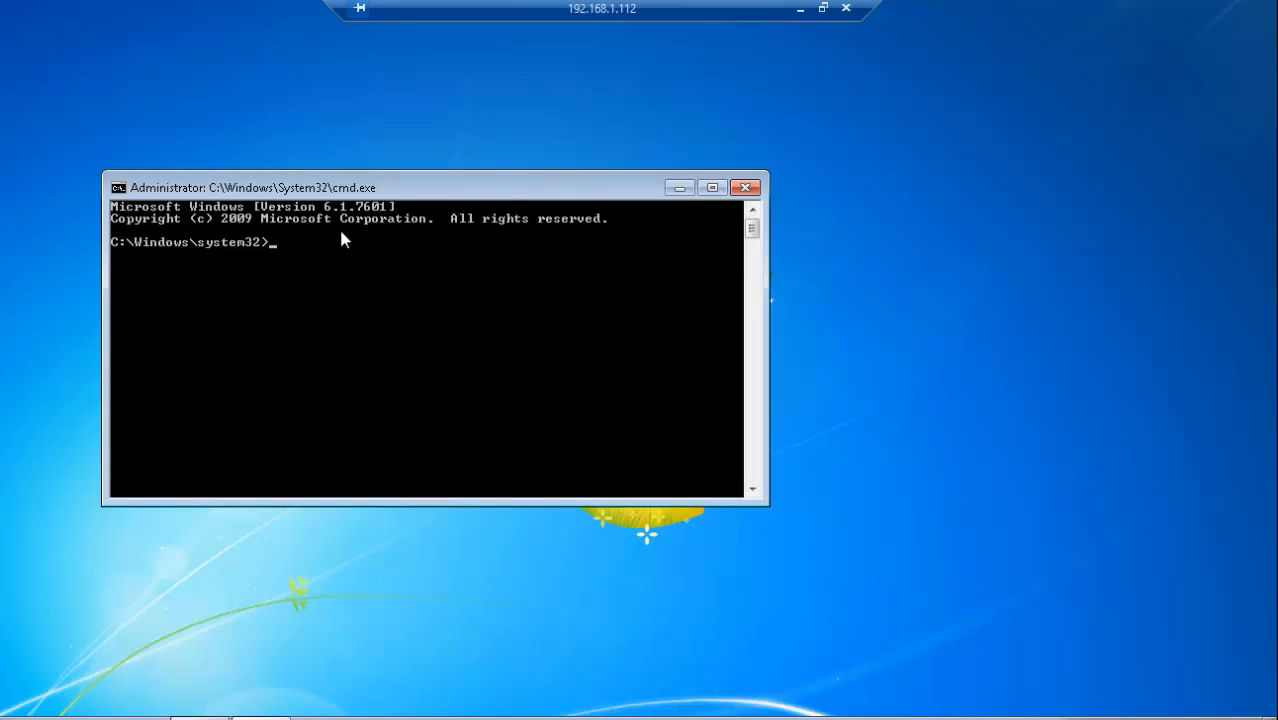
Step: Change the command prompt's directory to c:\apache24 and from there into bin
text(cd c:\apache24)
key(Return)
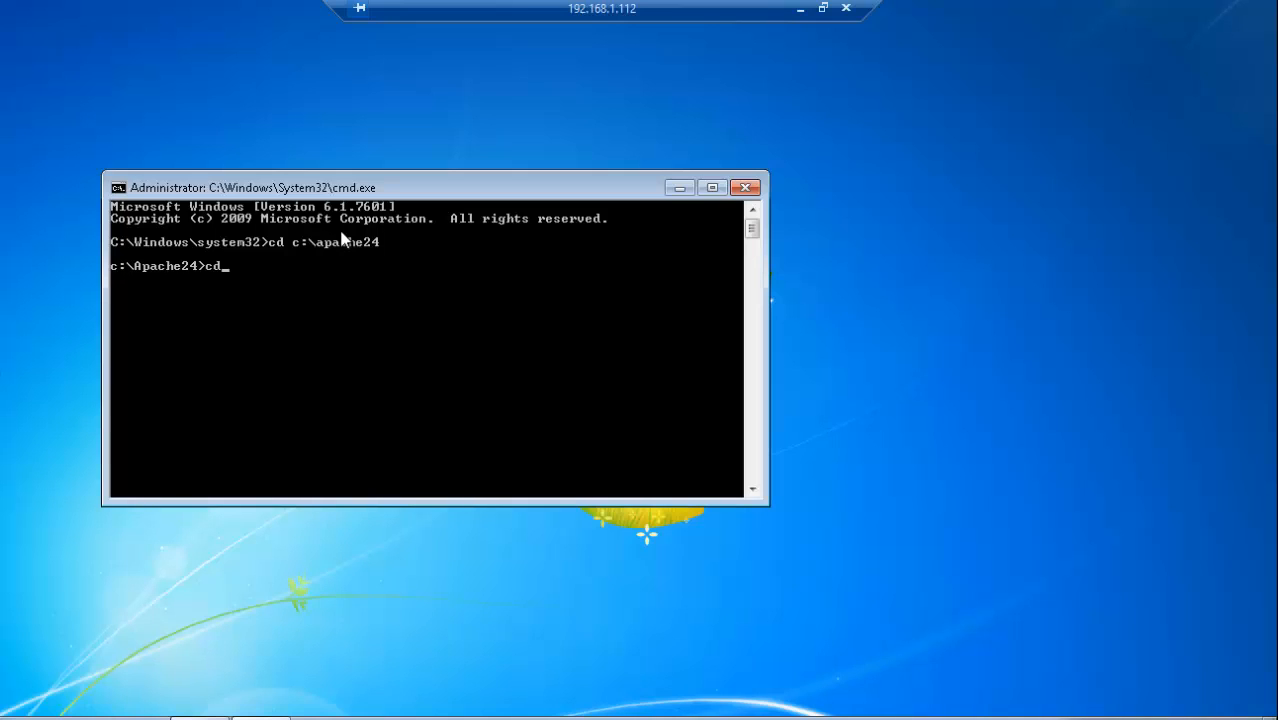
text(cd bin)
key(Return)
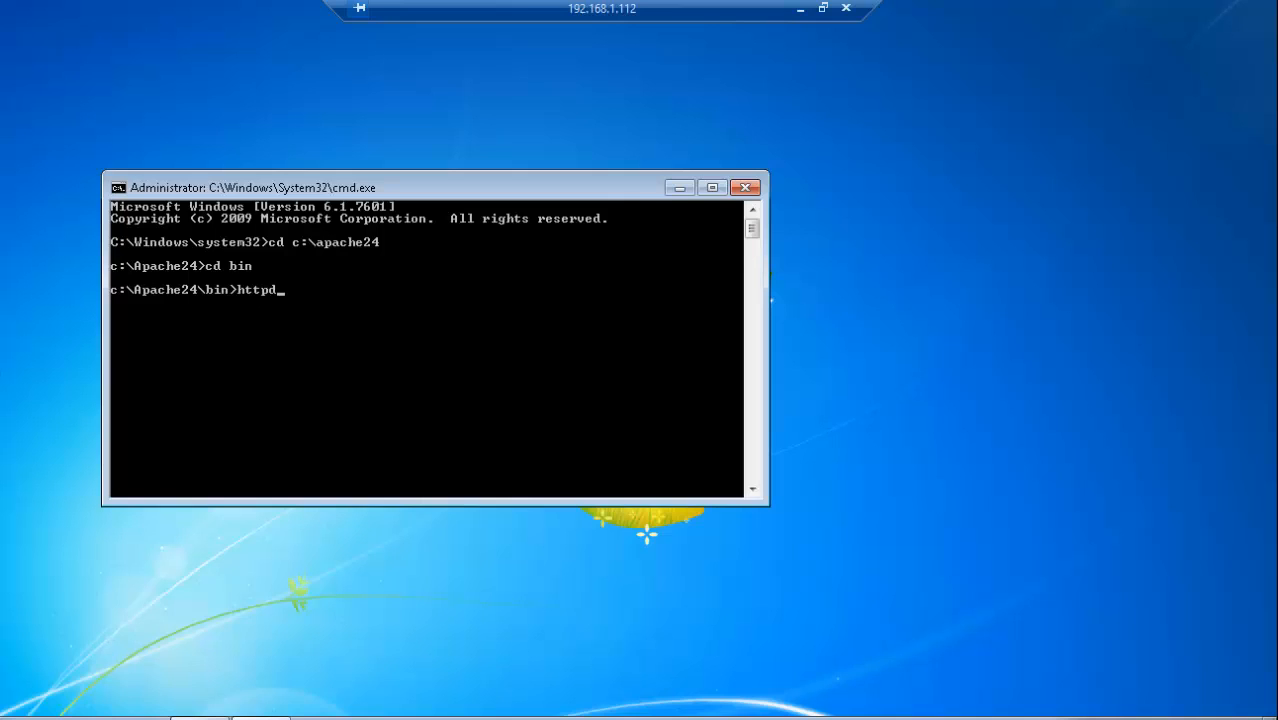
Step: Switch to Chrome, reload the localhost page to check whether it is served, and return to the command prompt
mouse_move(200, 718)
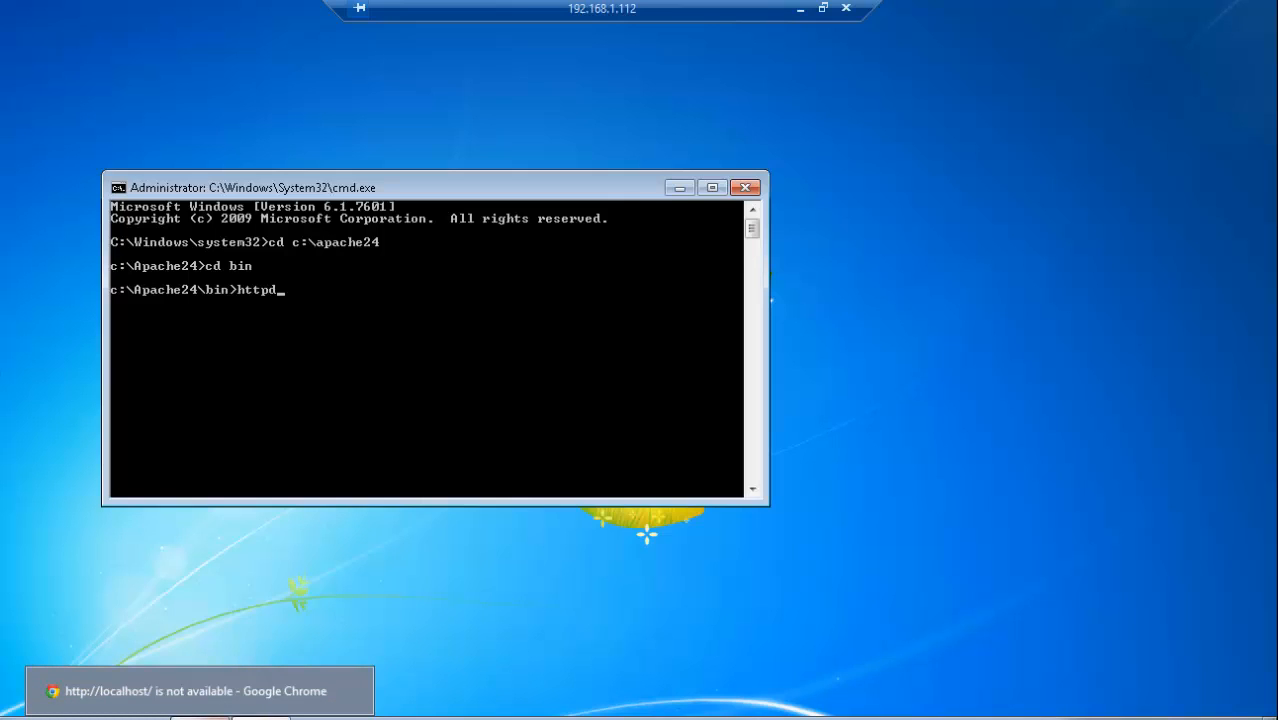
click(200, 691)
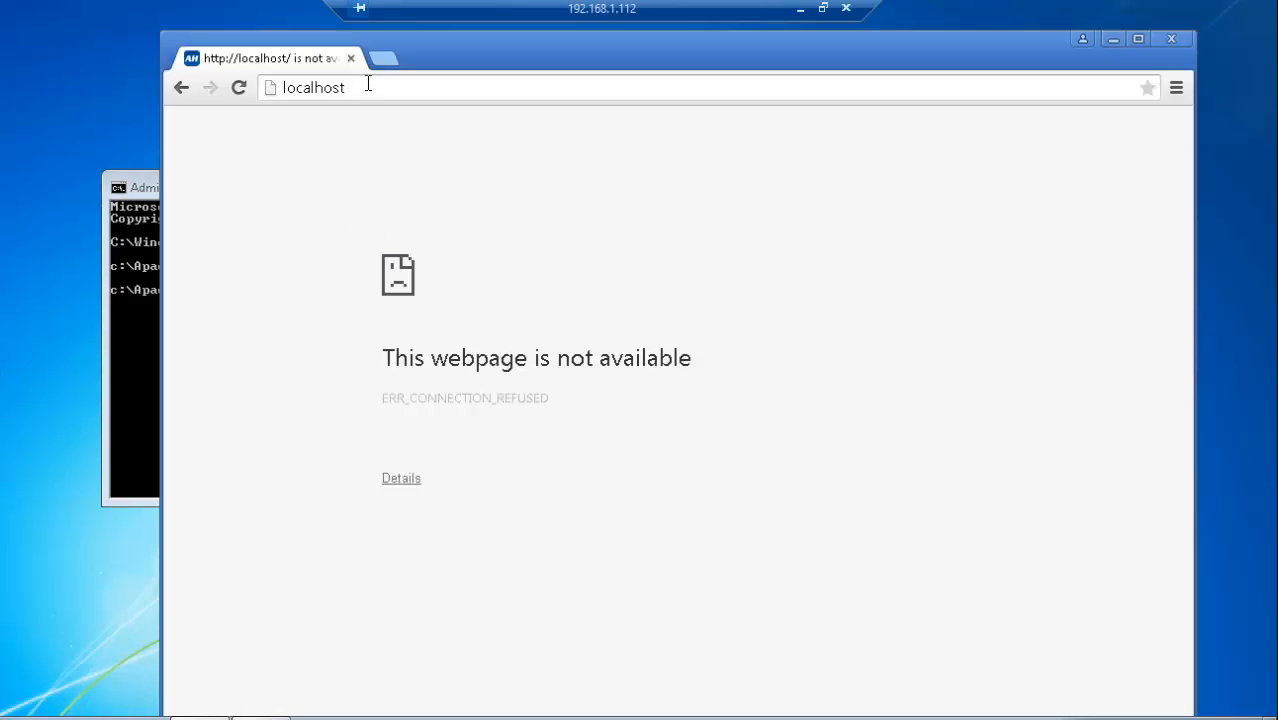
click(240, 90)
click(143, 189)
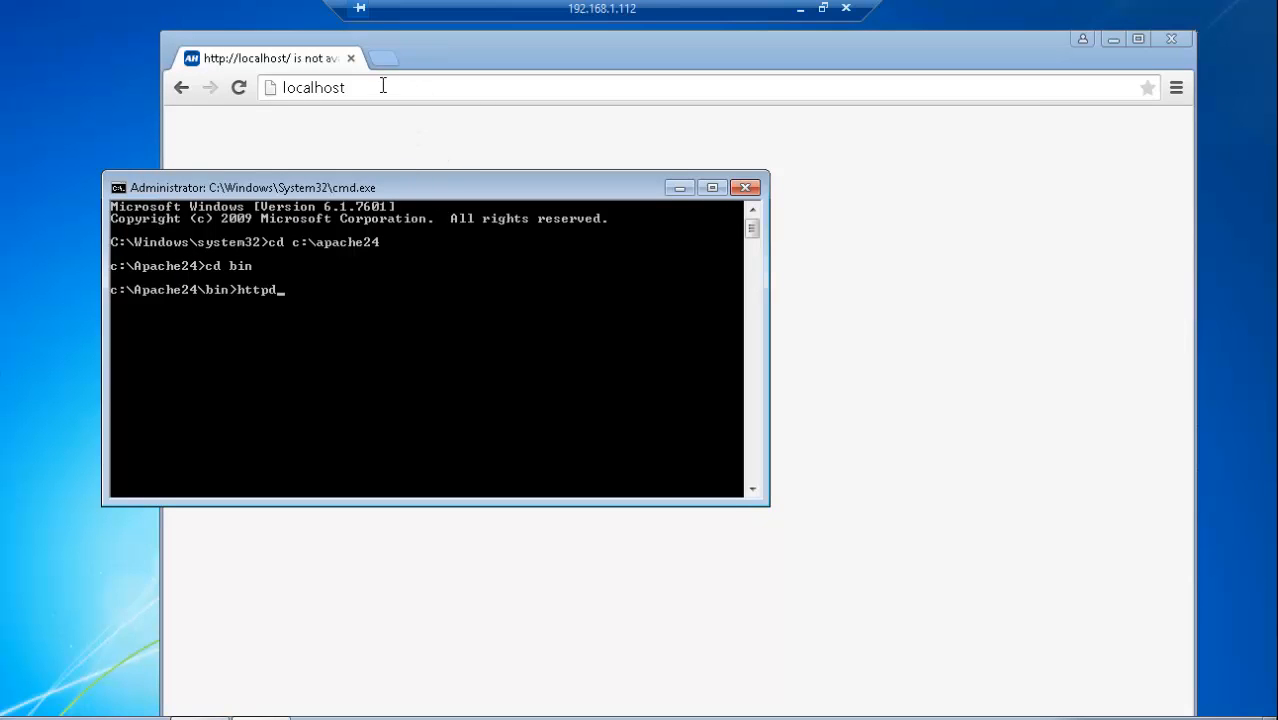
Step: Open index.html from the htdocs folder of C:\Apache24 in the browser to view it, and close its tab
click(76, 718)
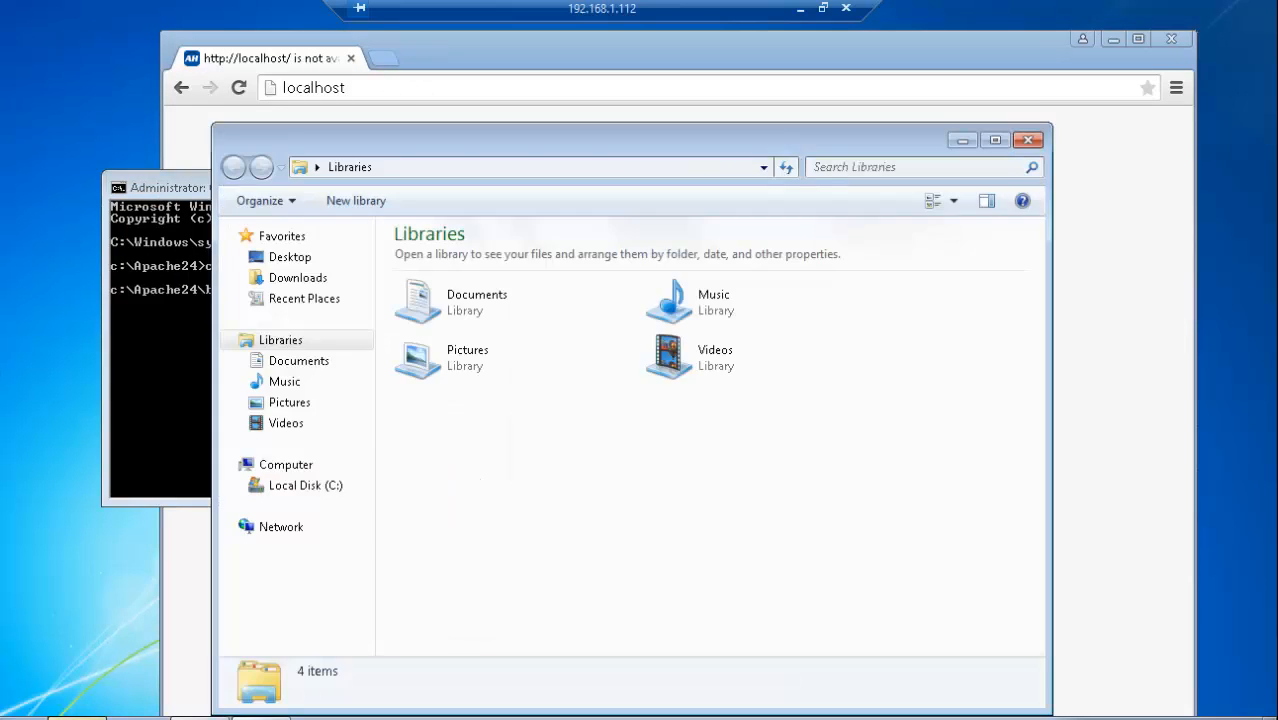
click(312, 487)
double_click(448, 262)
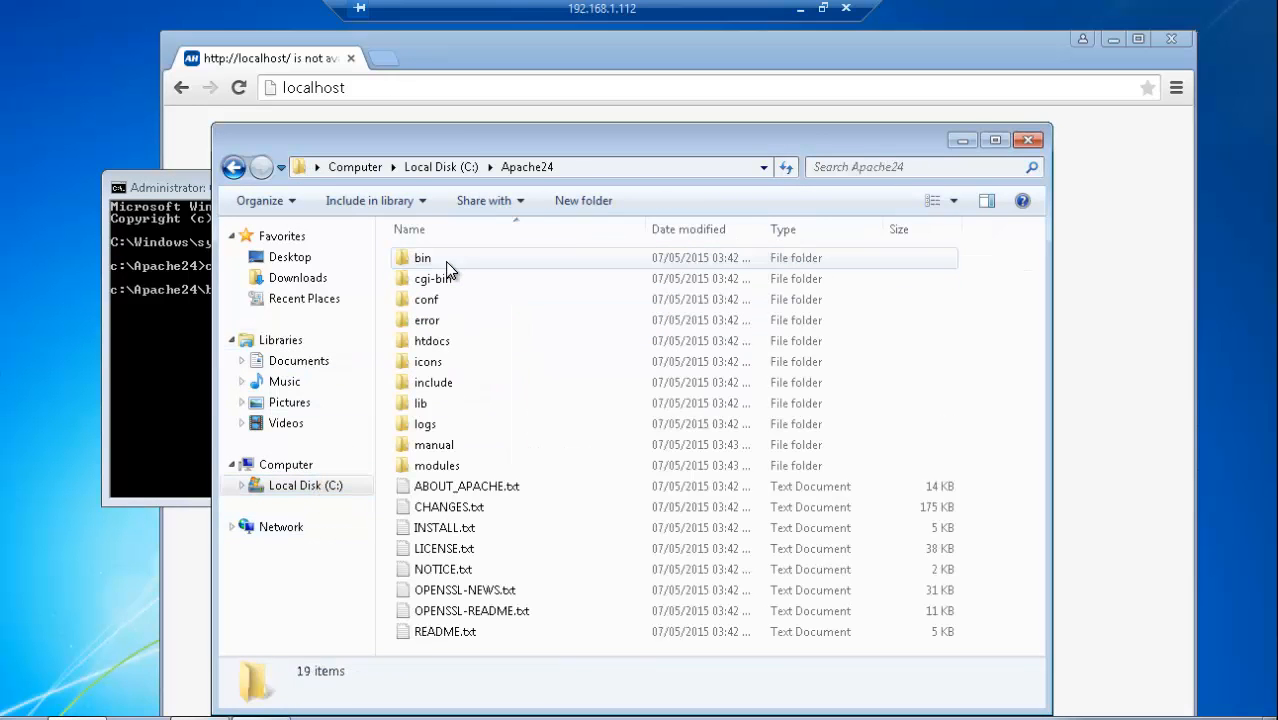
double_click(448, 349)
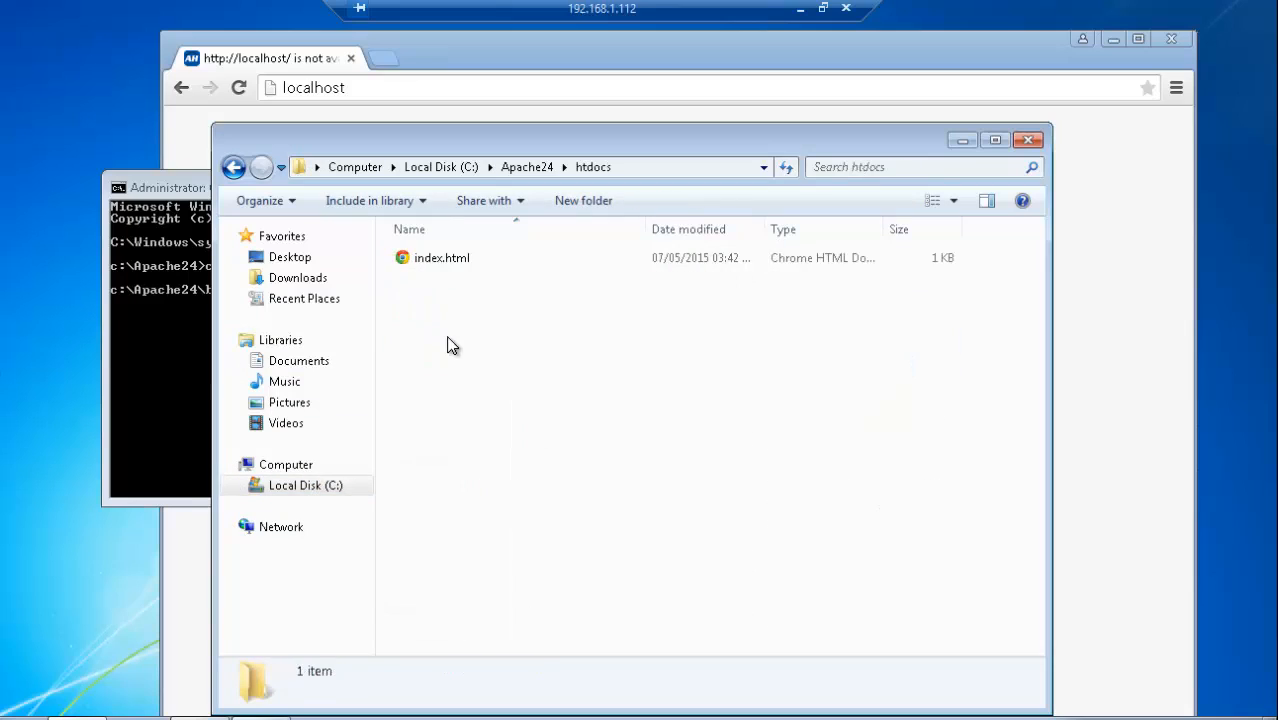
click(446, 266)
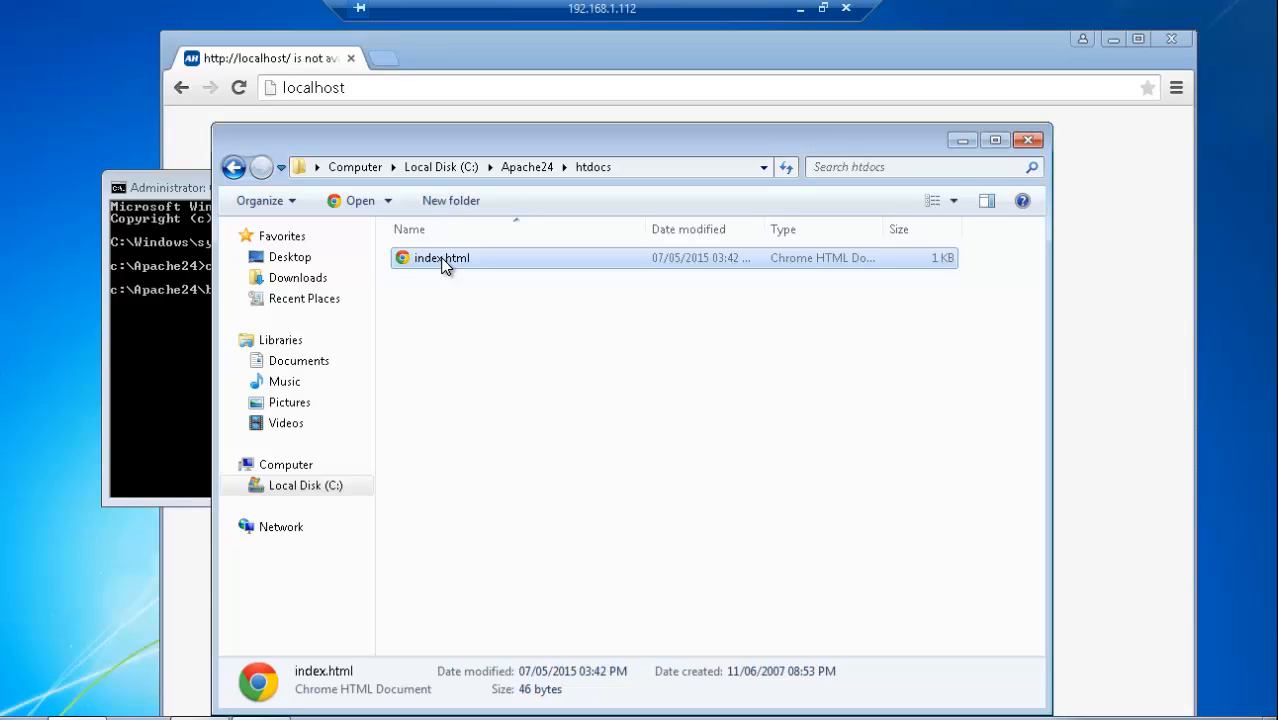
double_click(446, 262)
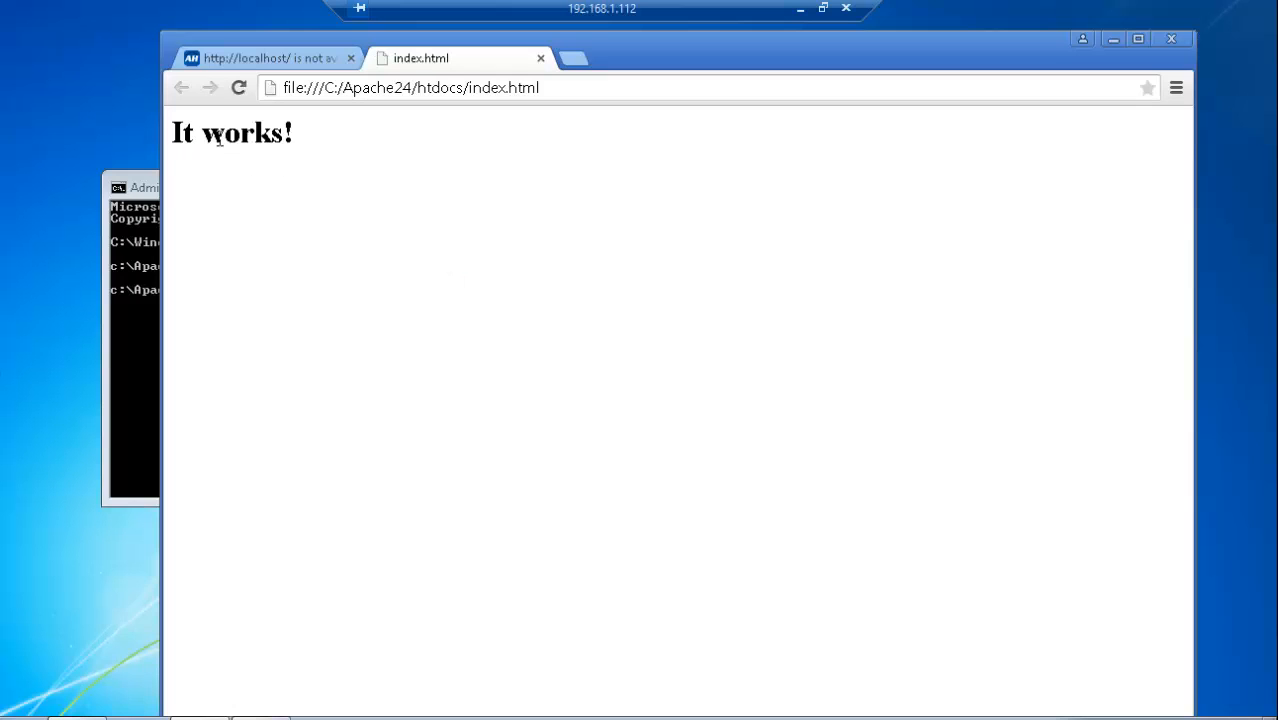
click(540, 59)
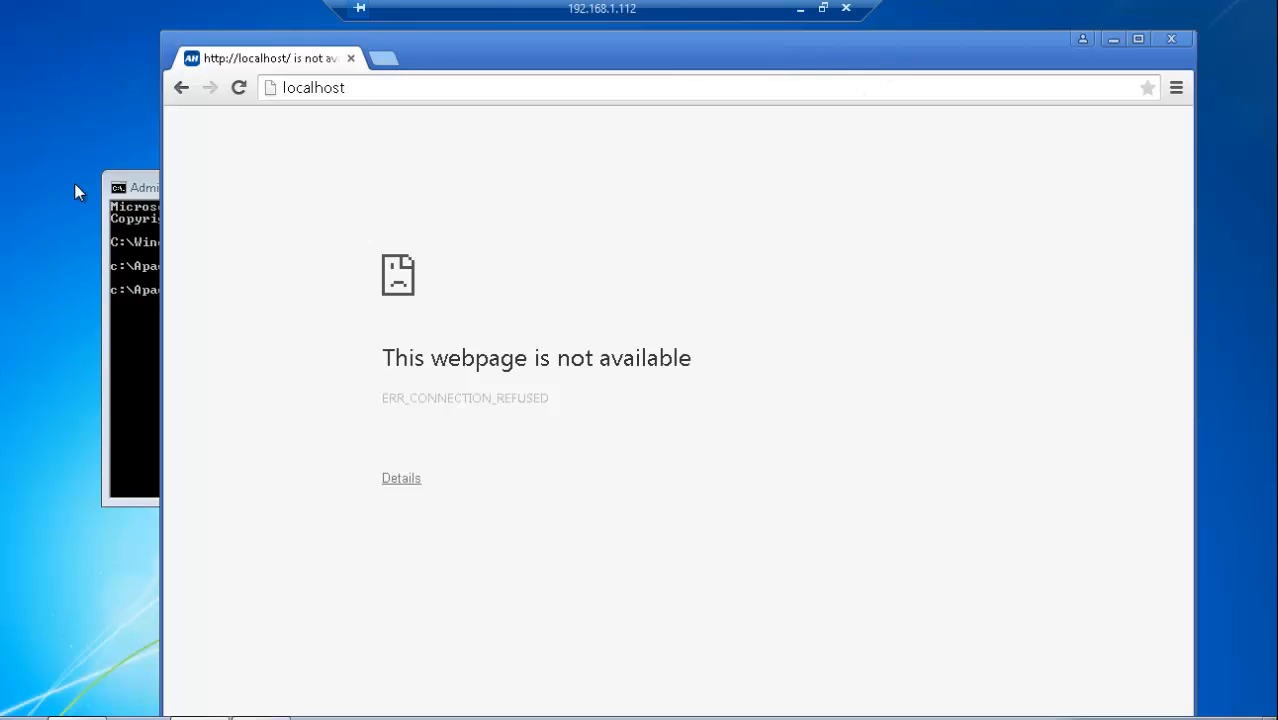
Step: Run httpd from the command prompt and allow Apache HTTP Server through Windows Firewall on private networks
click(137, 188)
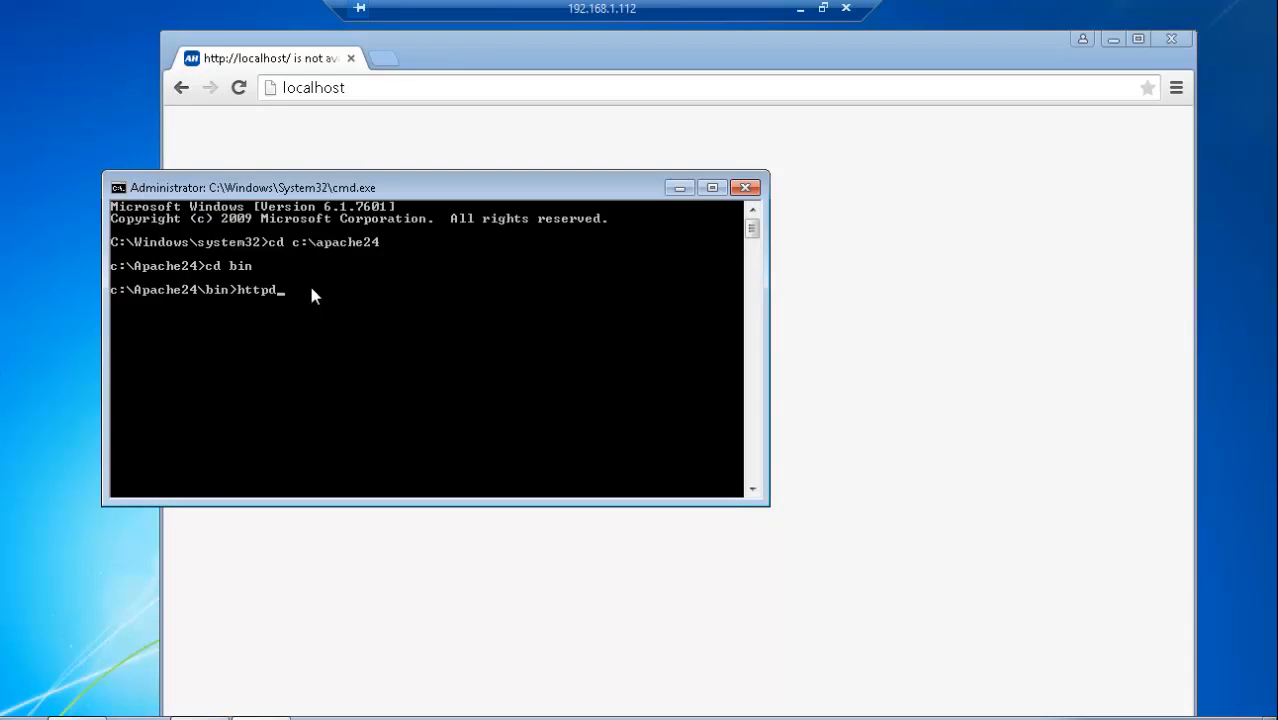
key(Return)
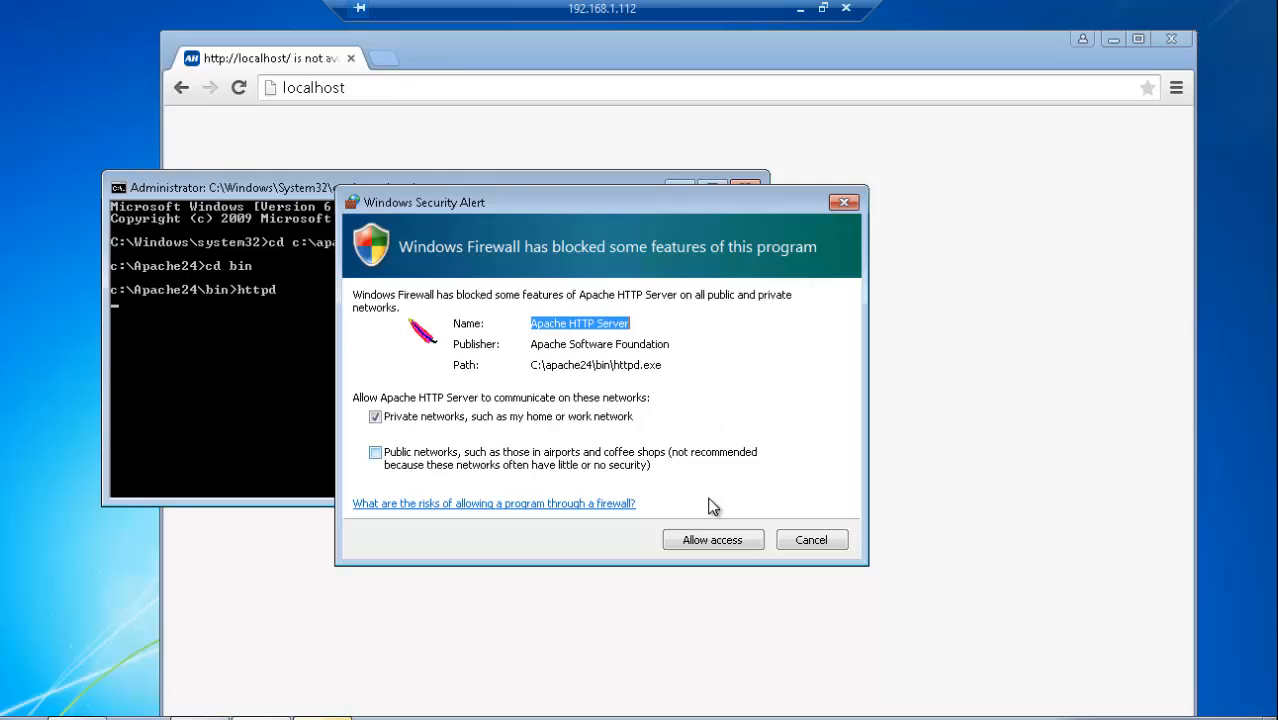
click(712, 540)
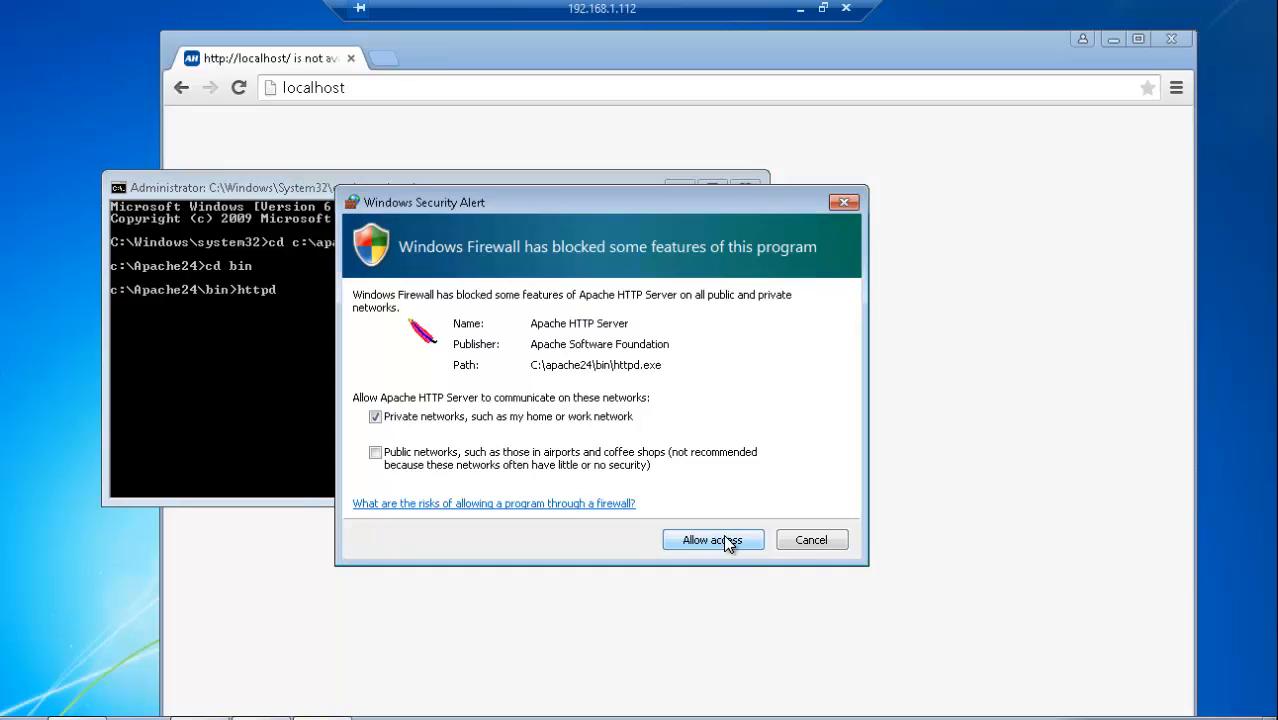
click(723, 538)
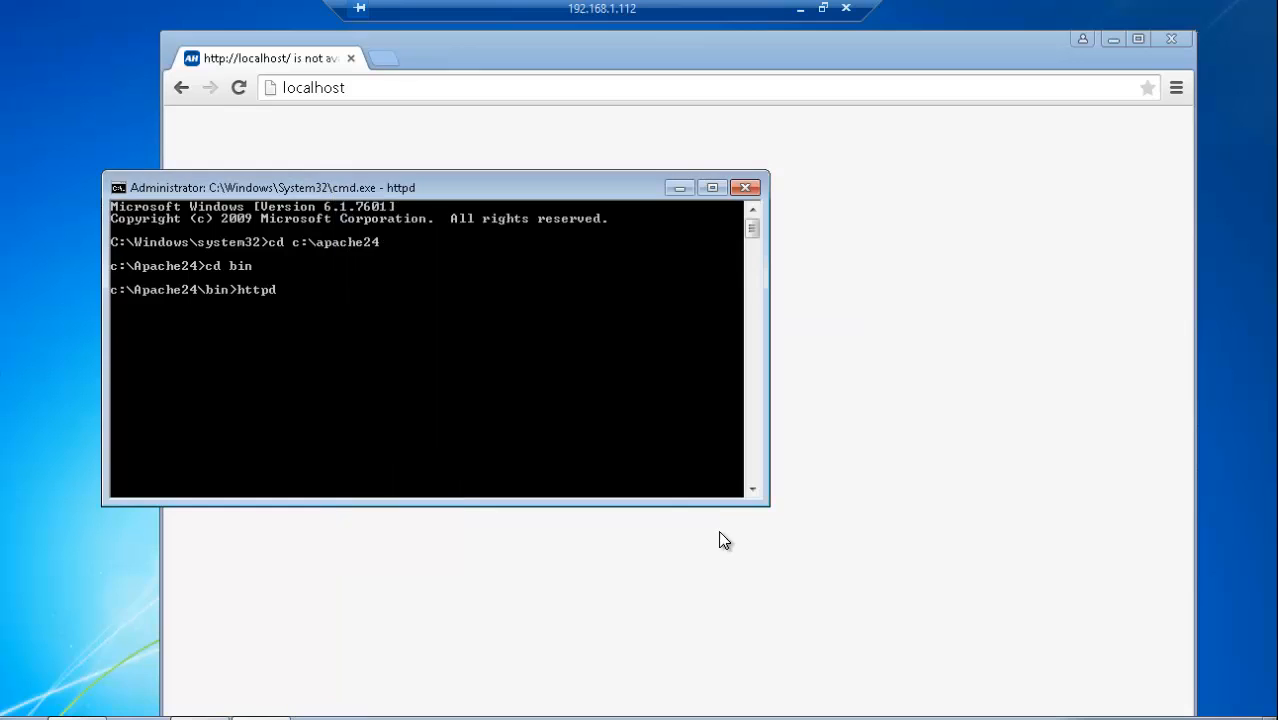
Step: Return to Chrome and reload the localhost page to check whether Apache serves it
click(324, 137)
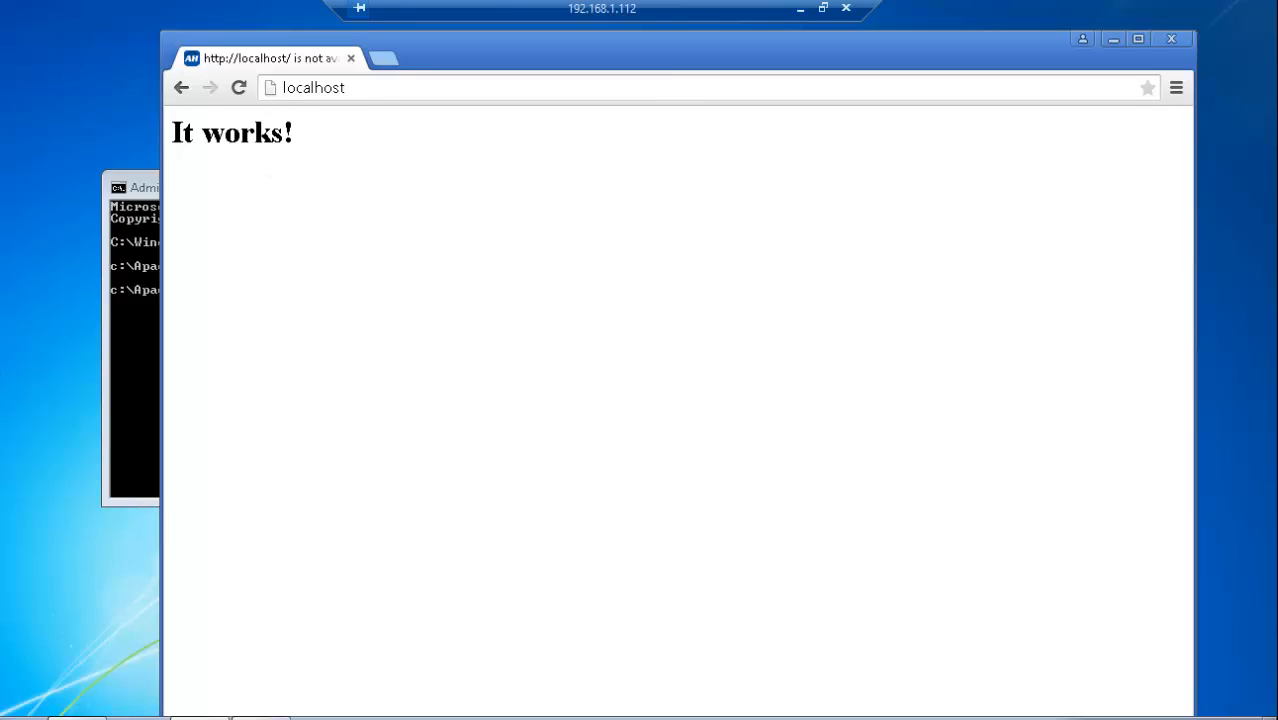
mouse_move(77, 718)
Step: Open the router at 192.168.1.1, log in with user name admin and the router password, and decline saving the password
click(402, 90)
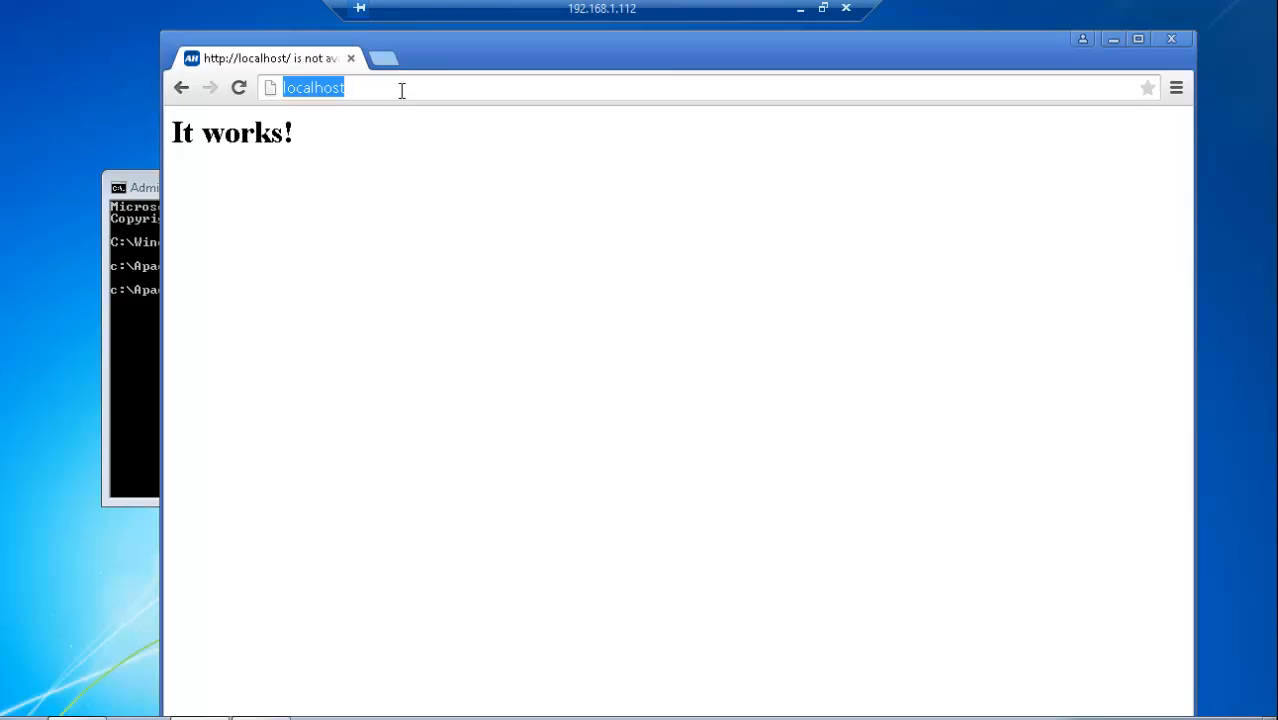
text(192)
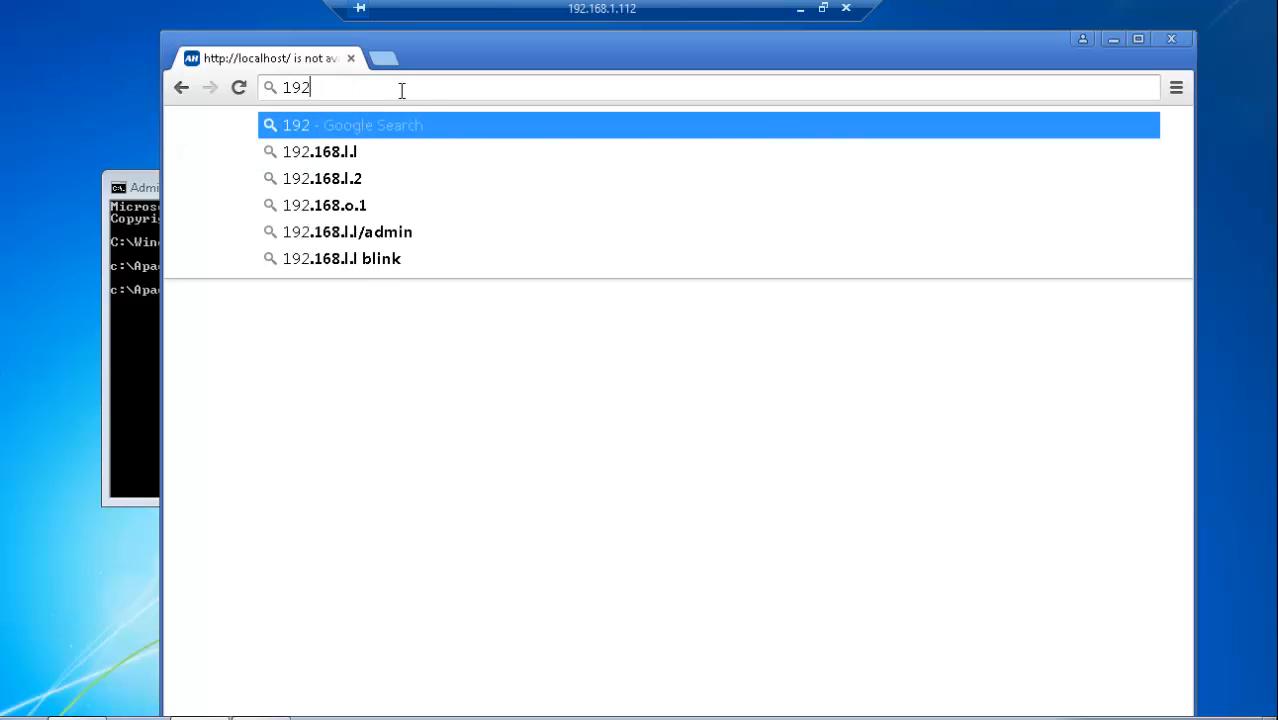
text(.168.1.1)
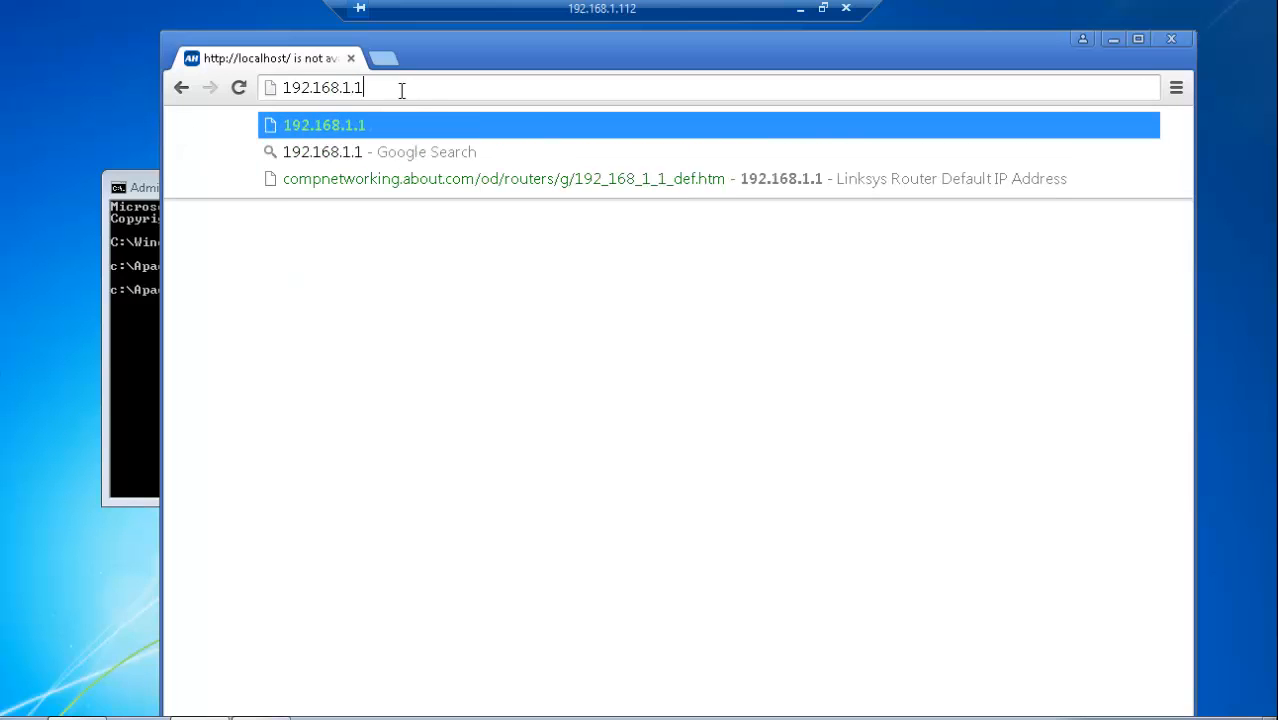
key(Return)
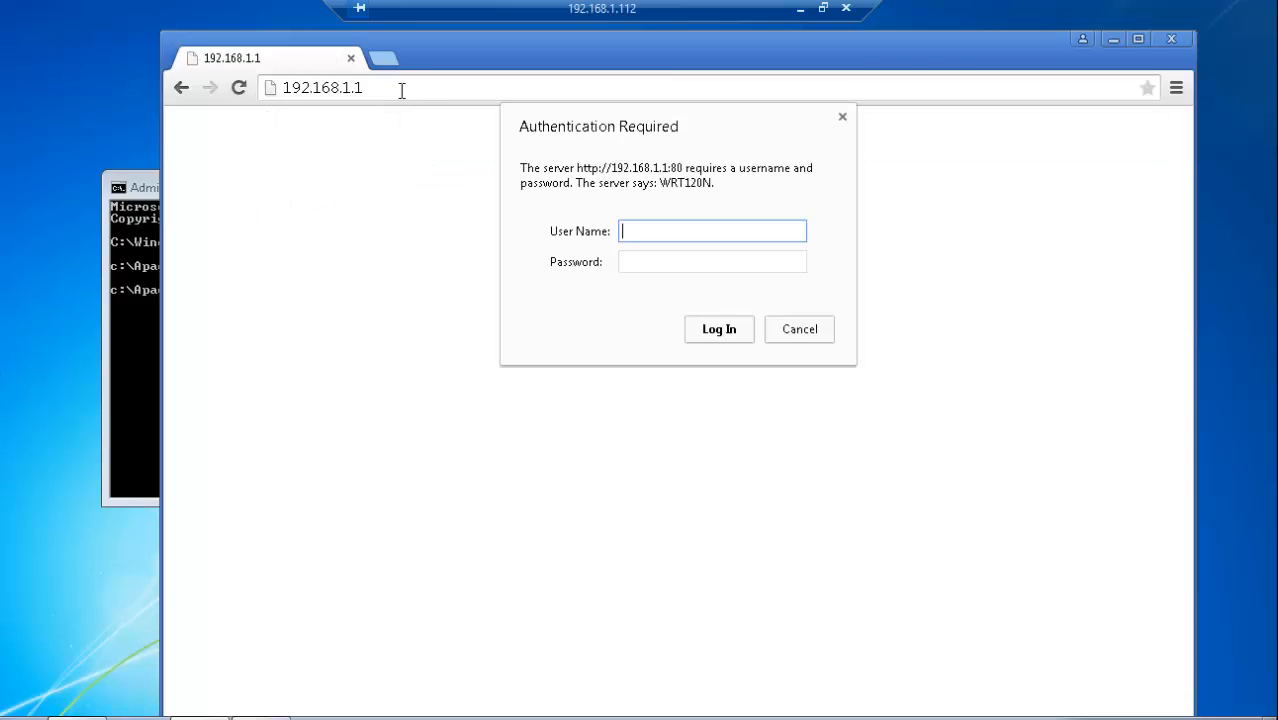
text(admin)
key(Tab)
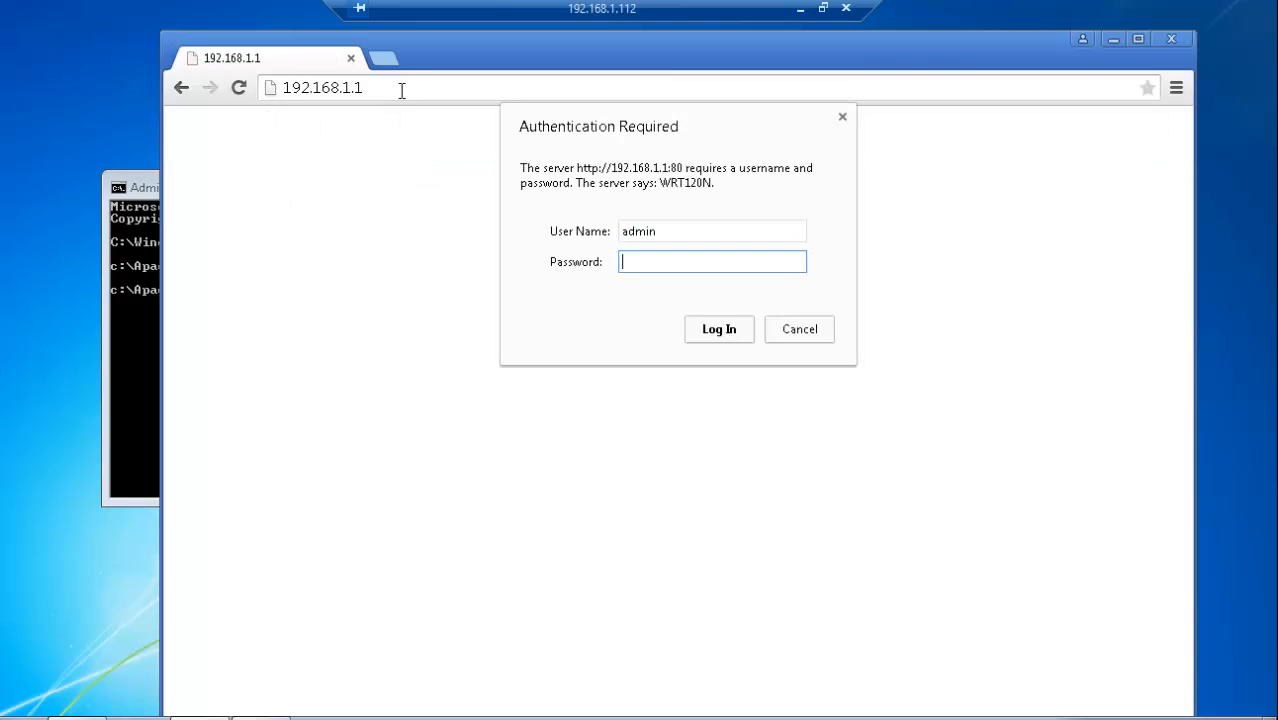
text(admin*****)
key(Return)
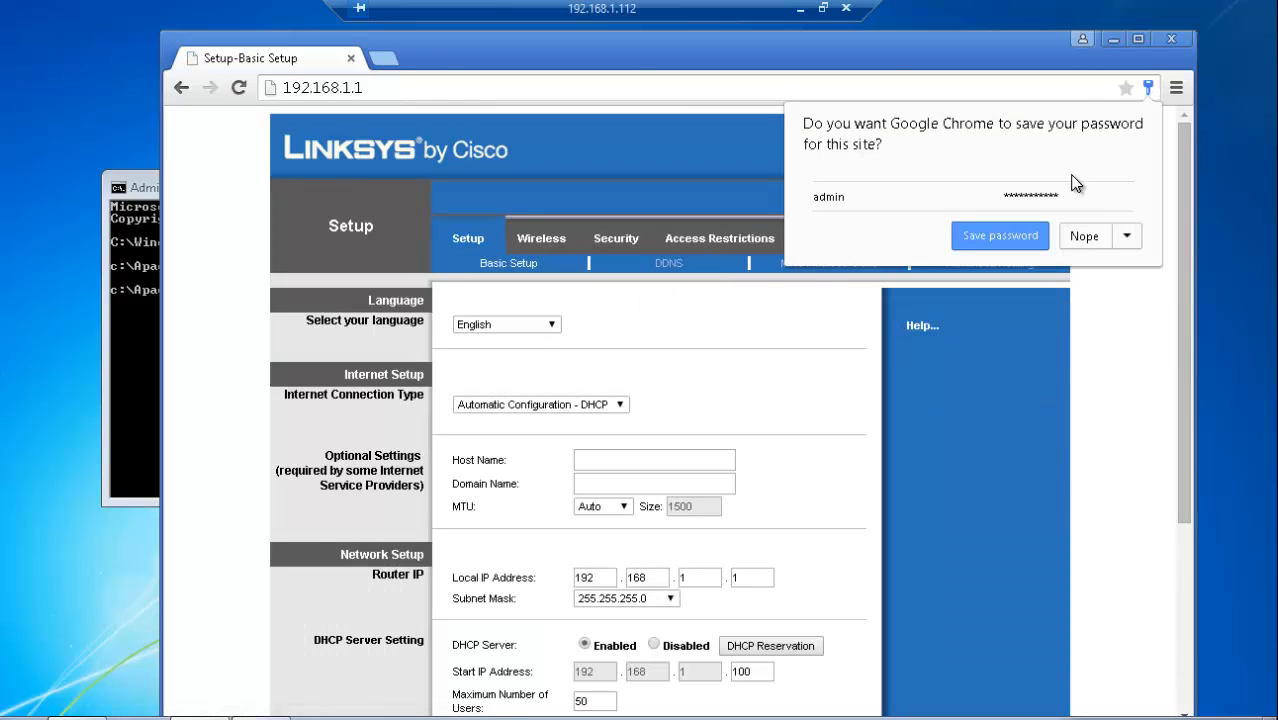
click(1070, 242)
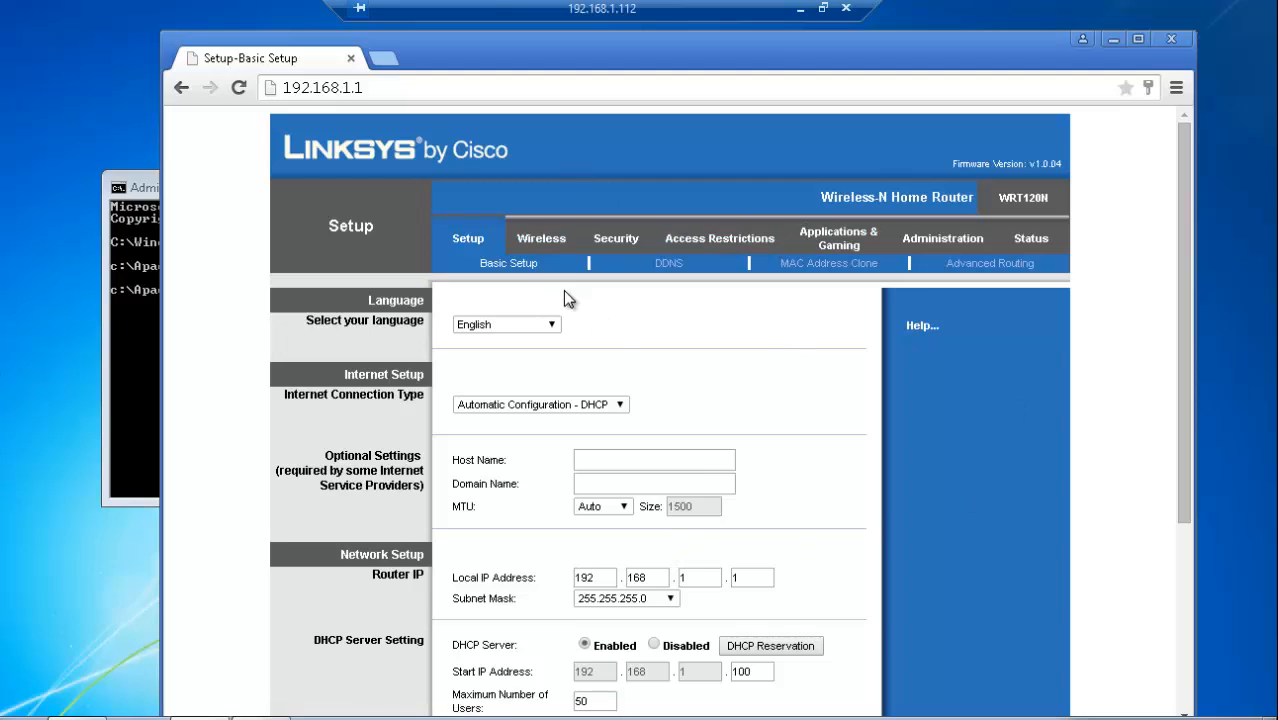
Step: In the router's Single Port Forwarding settings, add an HTTP entry with external port 80 and internal port 80
click(841, 238)
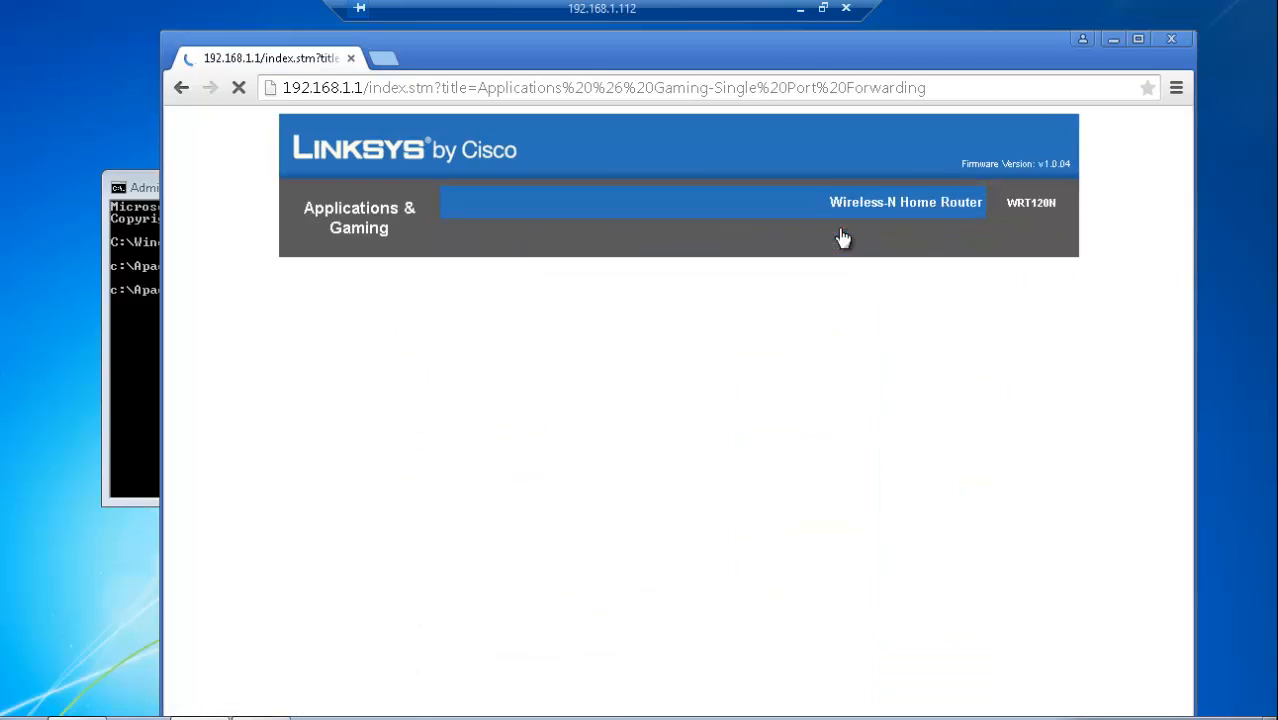
scroll(665, 483, down, 1)
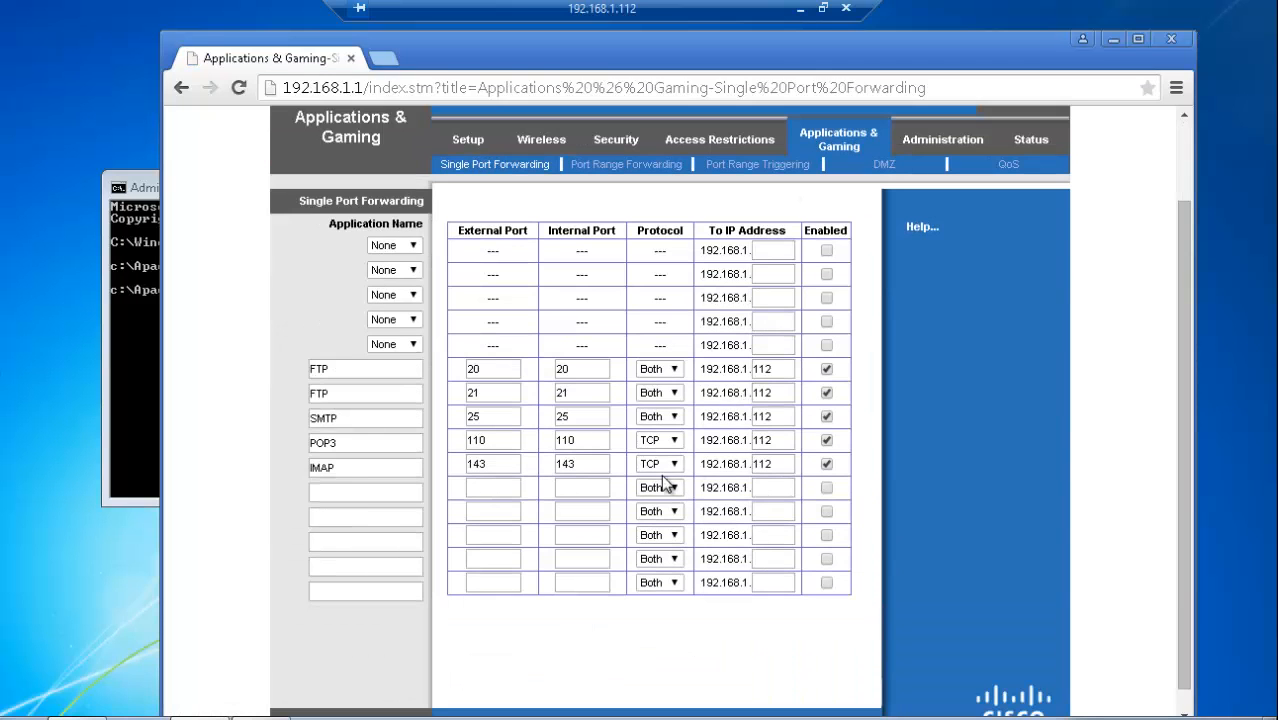
click(384, 494)
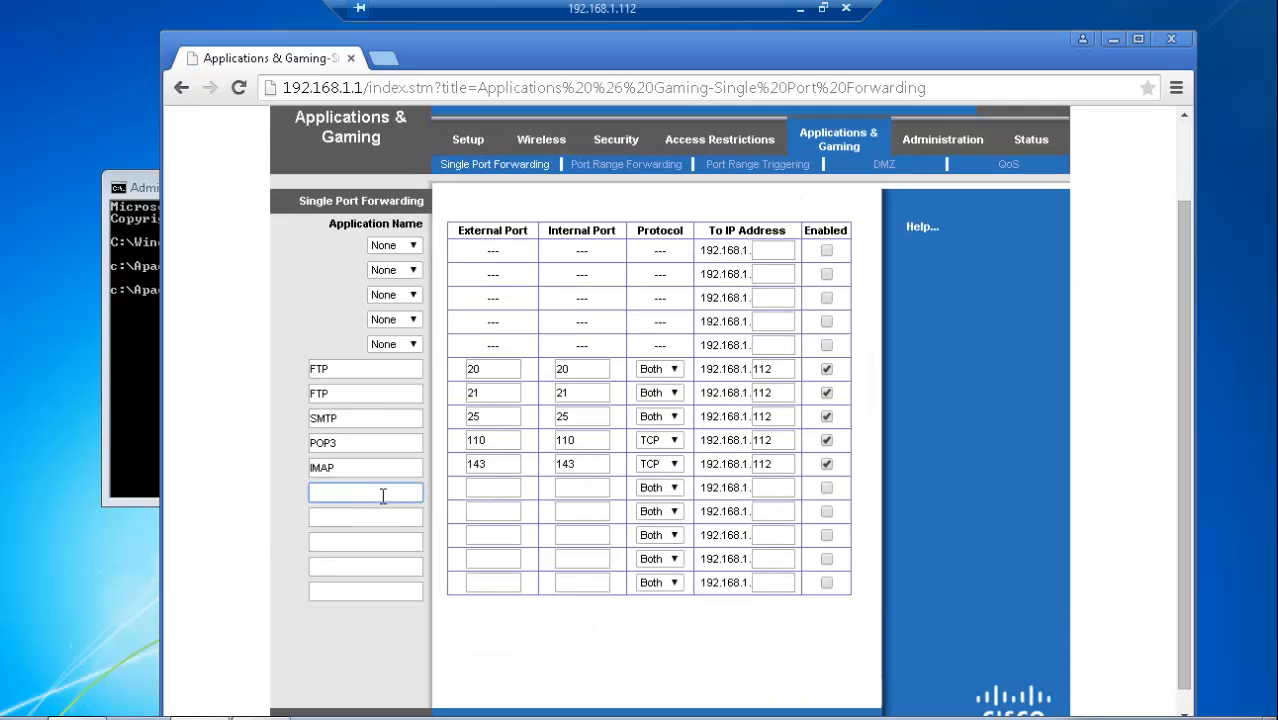
text(HTTP)
key(Tab)
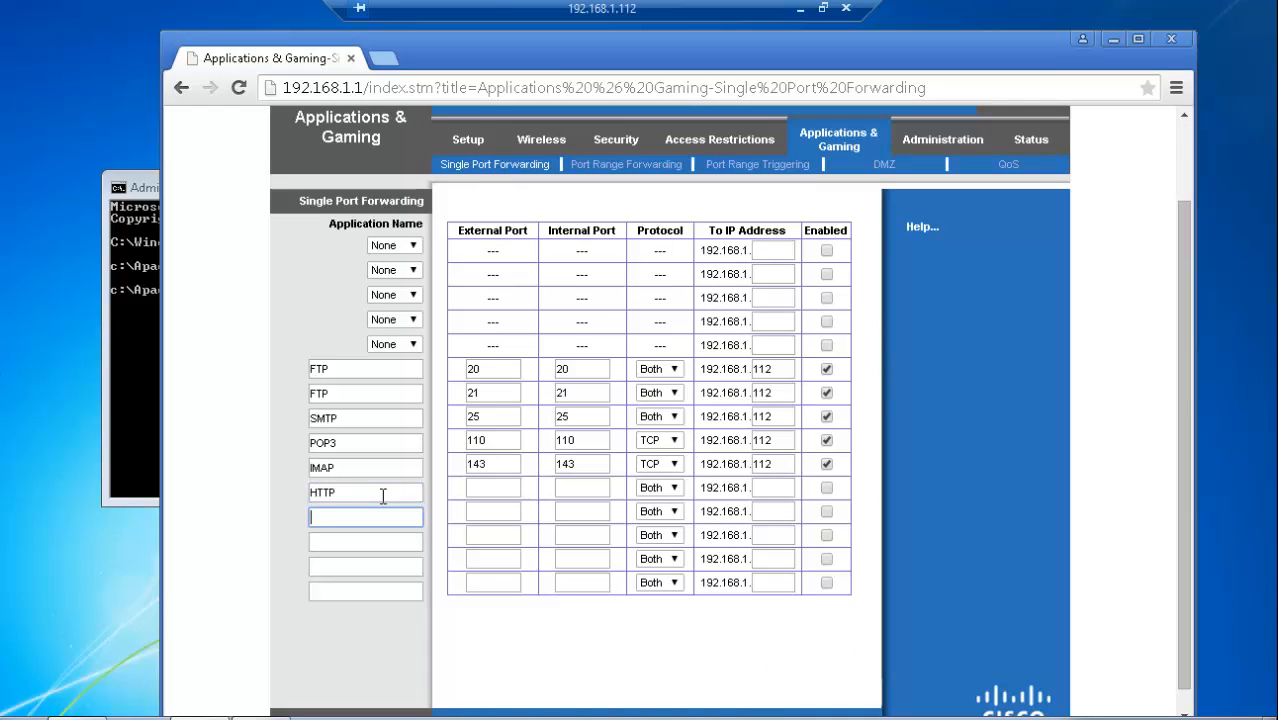
click(500, 489)
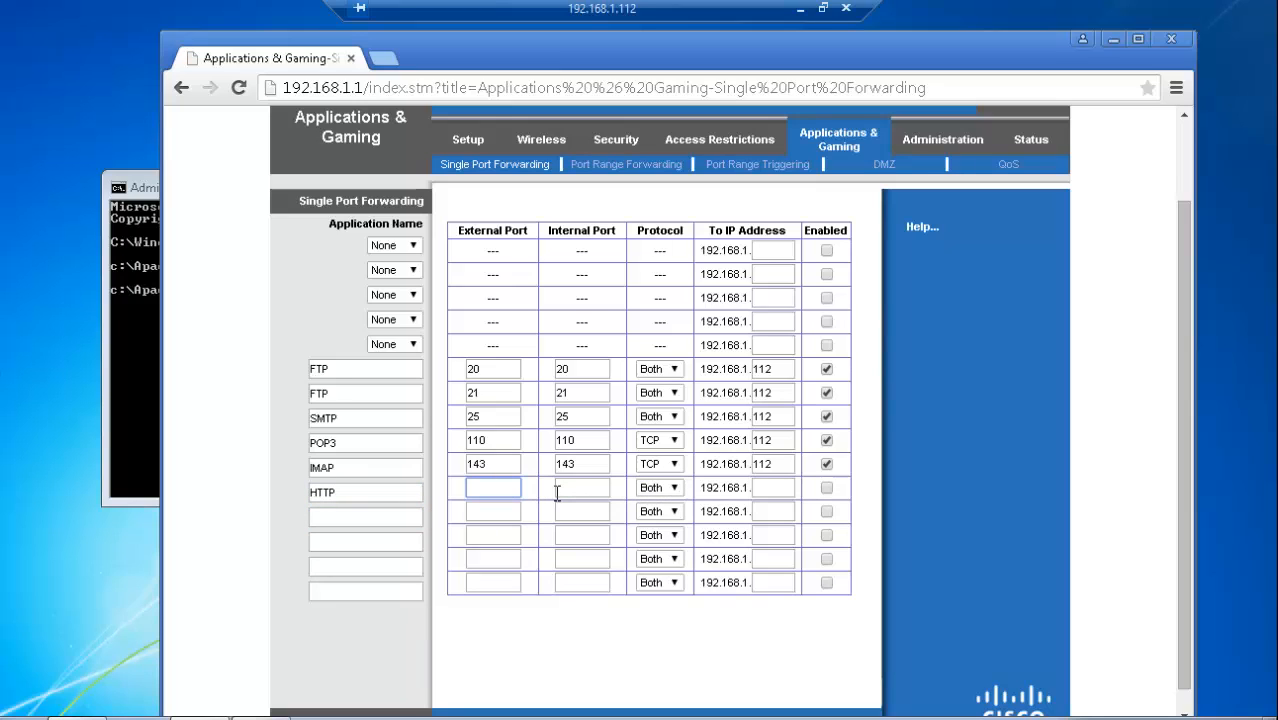
text(80)
click(580, 487)
text(80)
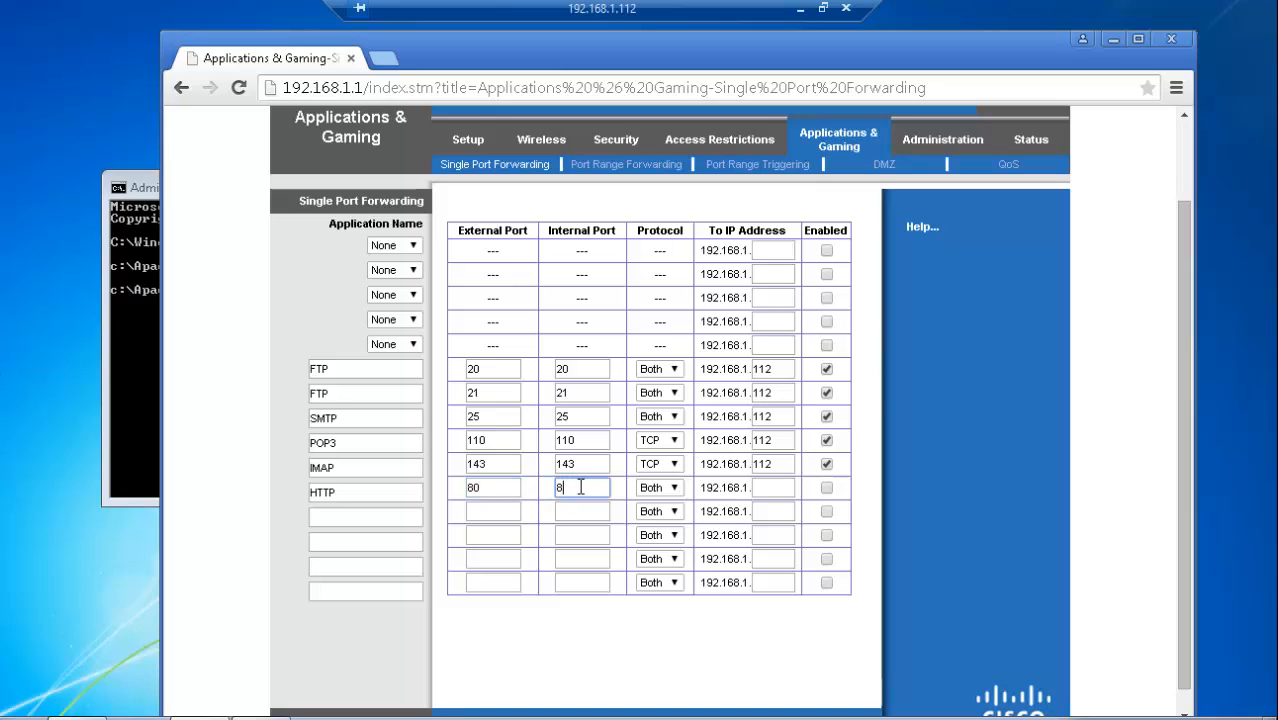
Step: Forward the HTTP entry to 192.168.1.112, enable it and save the settings, closing the browser when done
click(769, 491)
text(112)
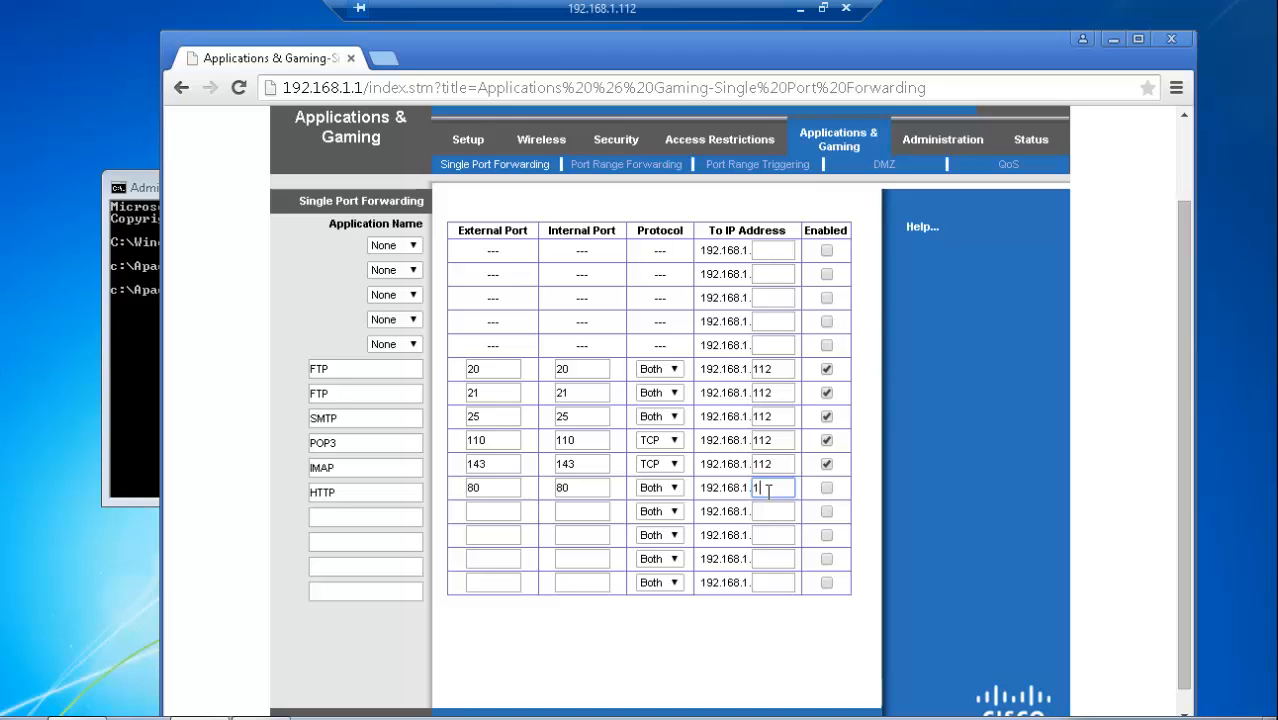
click(825, 487)
scroll(926, 490, down, 2)
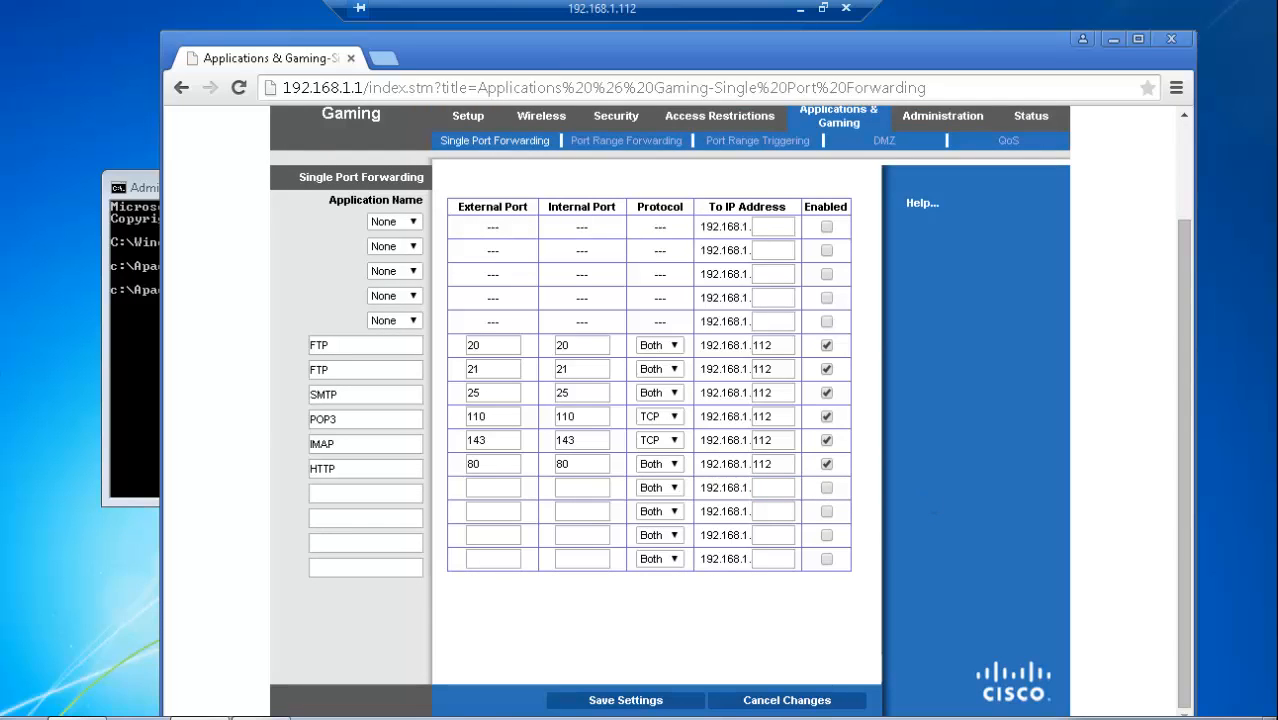
click(623, 702)
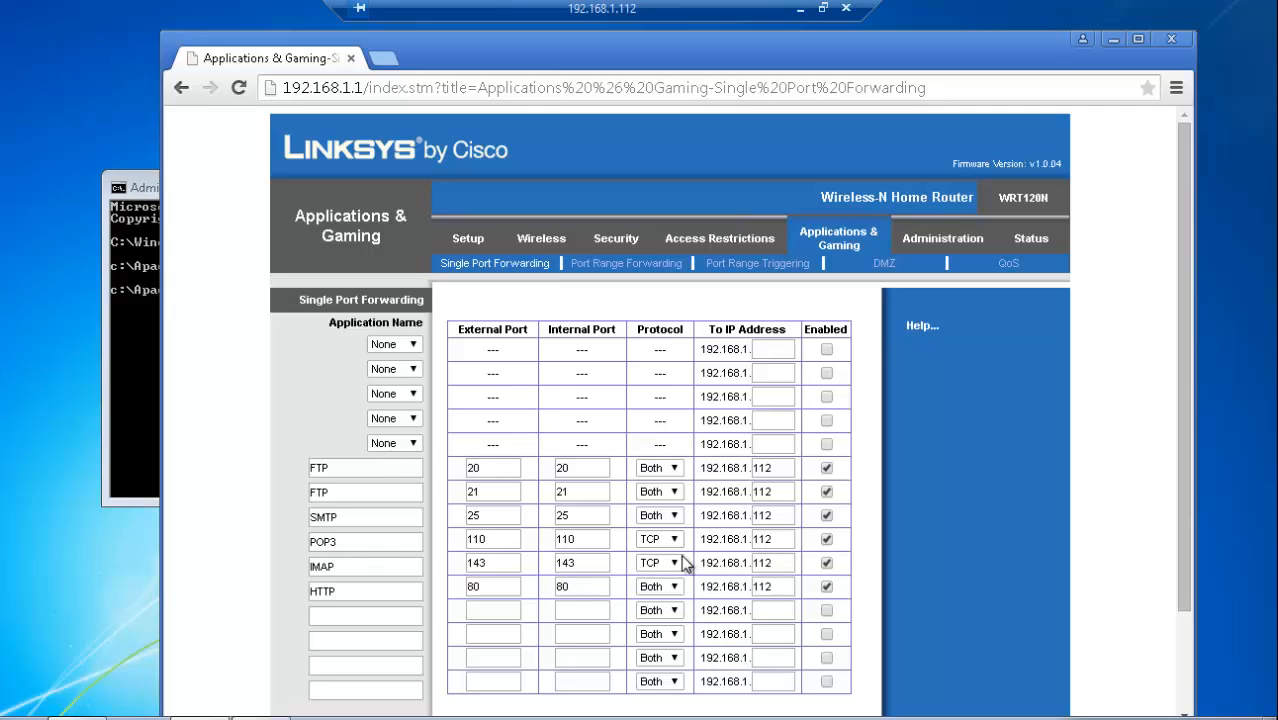
click(1172, 39)
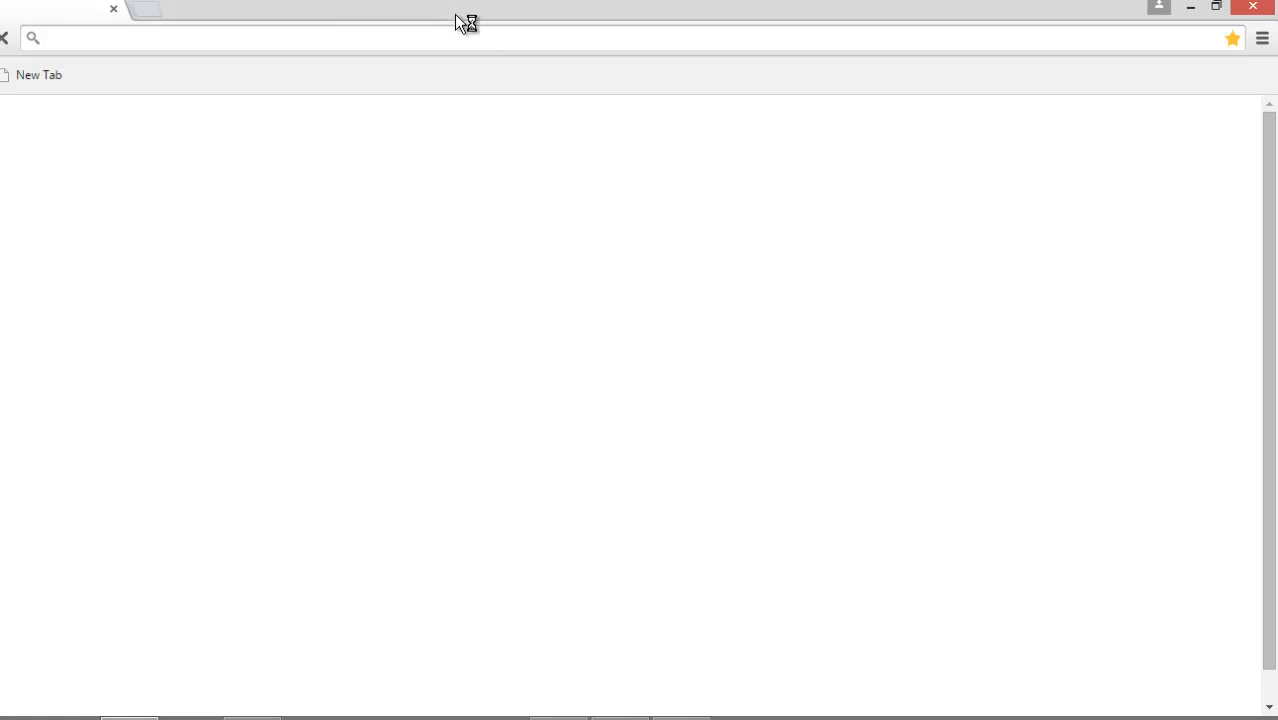
Step: Switch to Chrome on the local machine, restore its window down and open itec285.ddns.net to check that the site is reachable
double_click(455, 14)
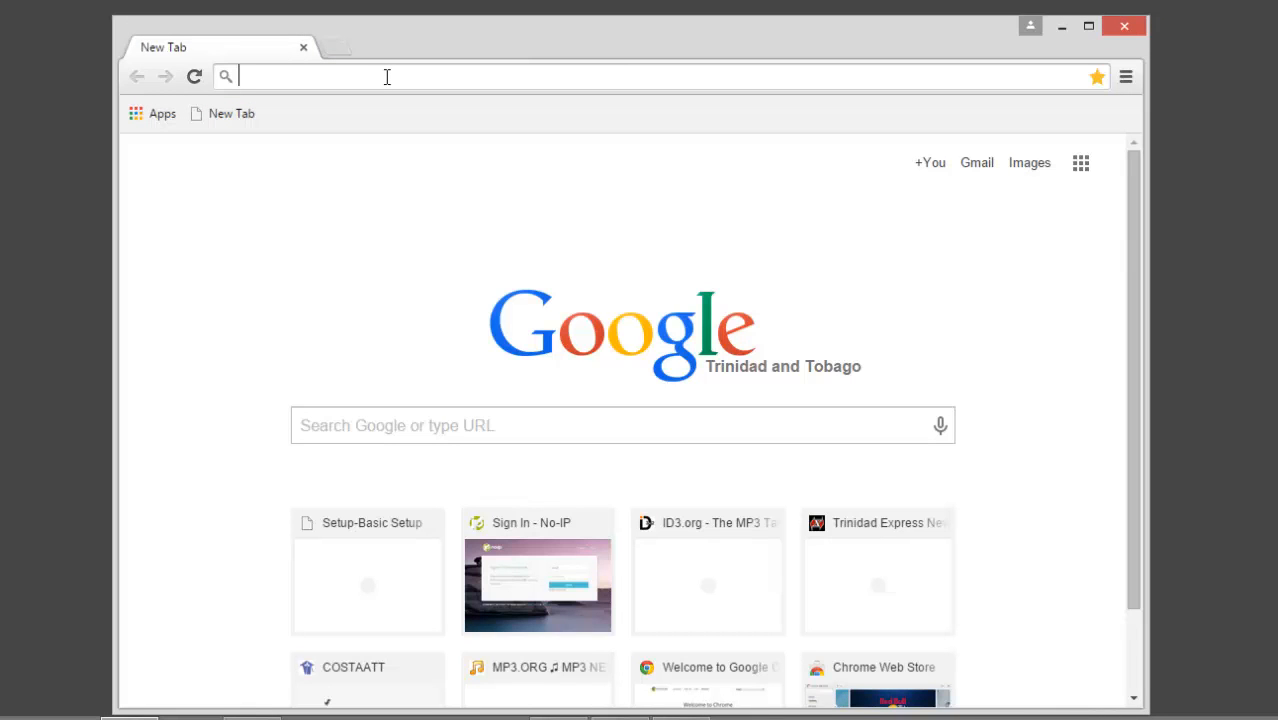
text(i)
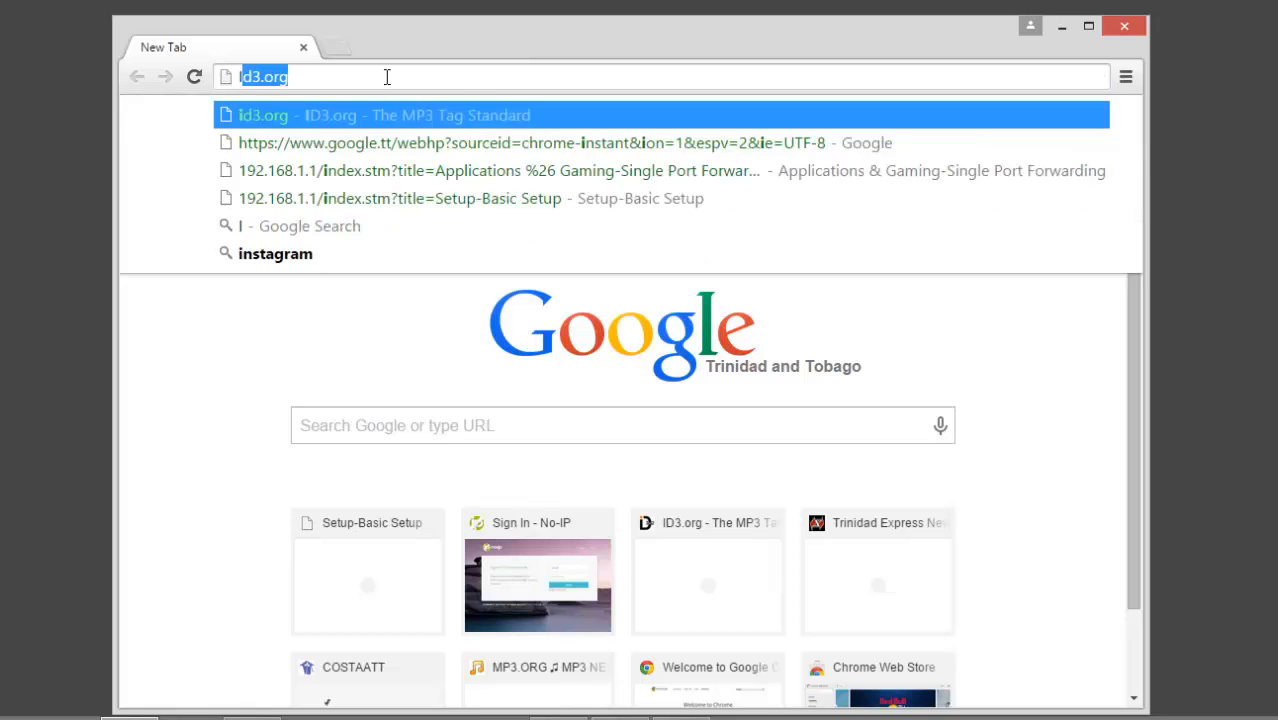
text(tec)
key(BackSpace)
key(BackSpace)
key(BackSpace)
key(BackSpace)
text(i)
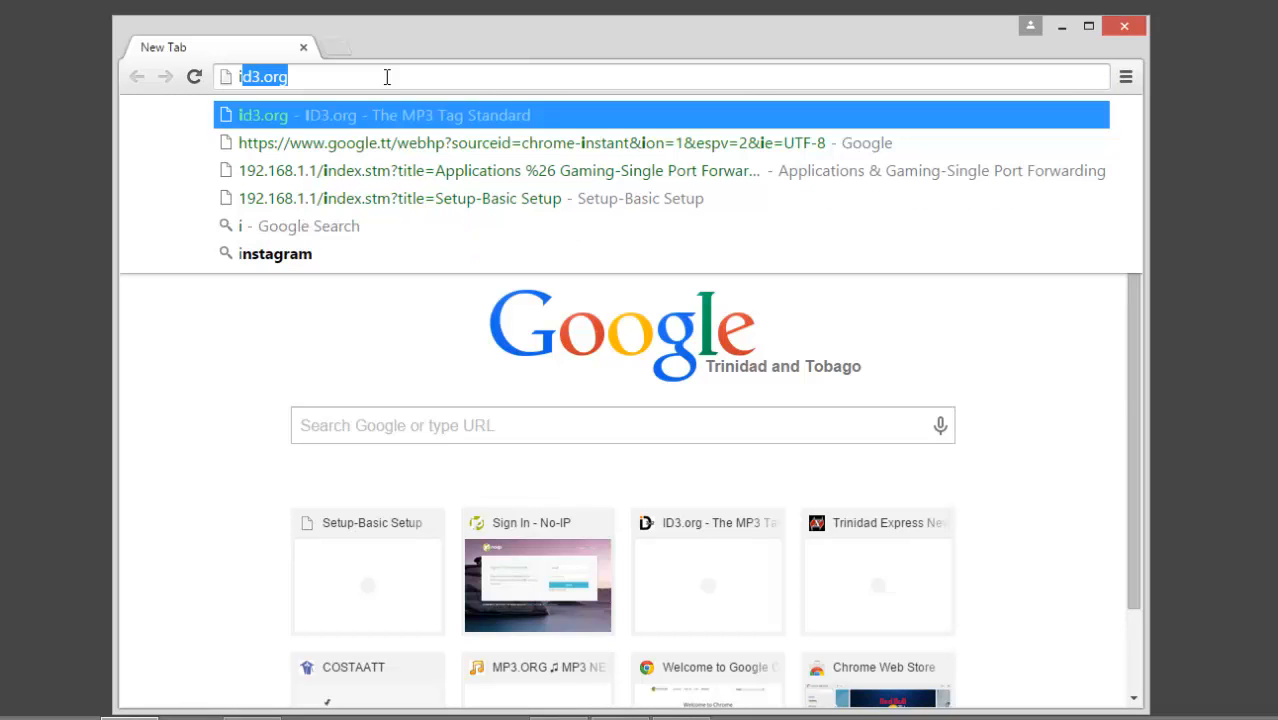
text(tec2)
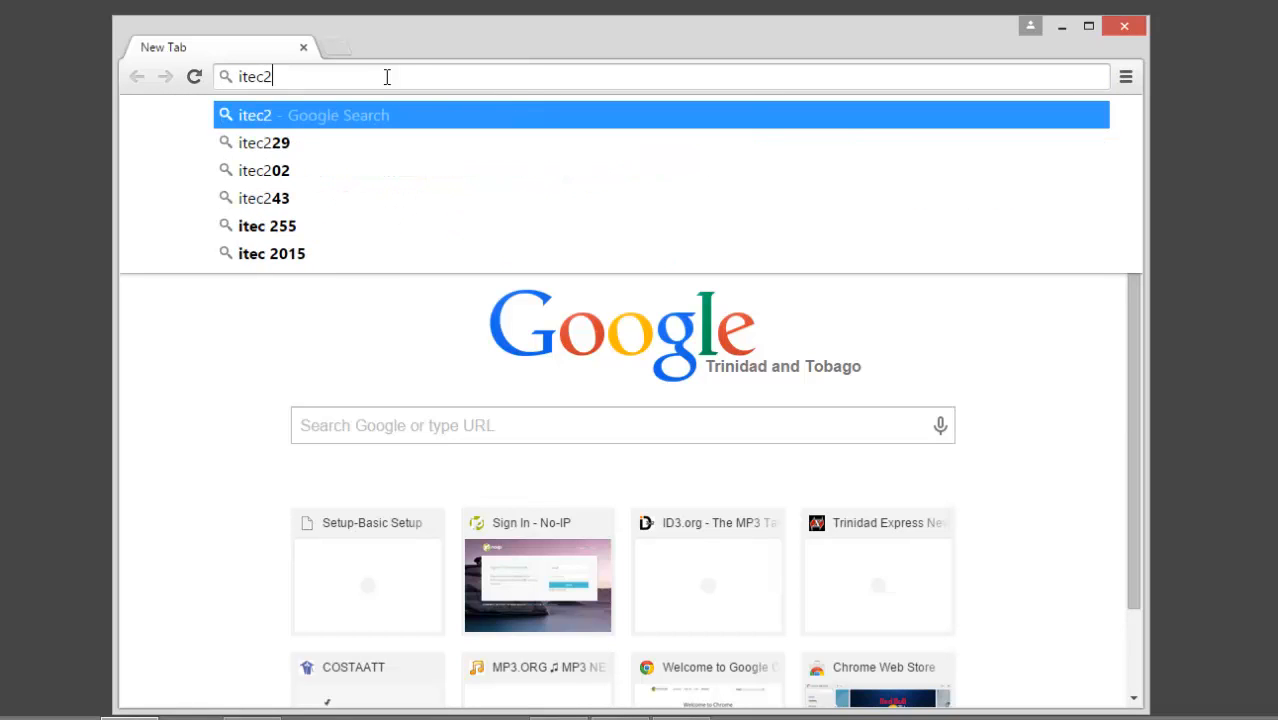
text(85.d)
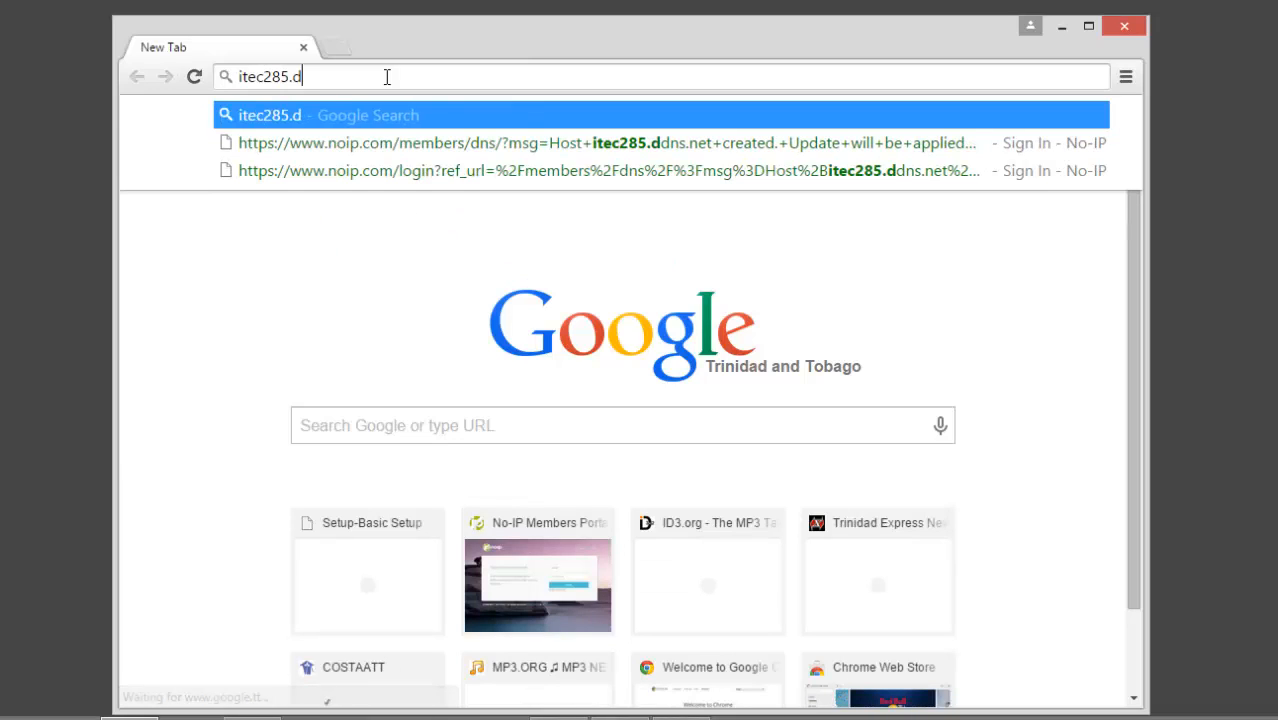
text(dns.net)
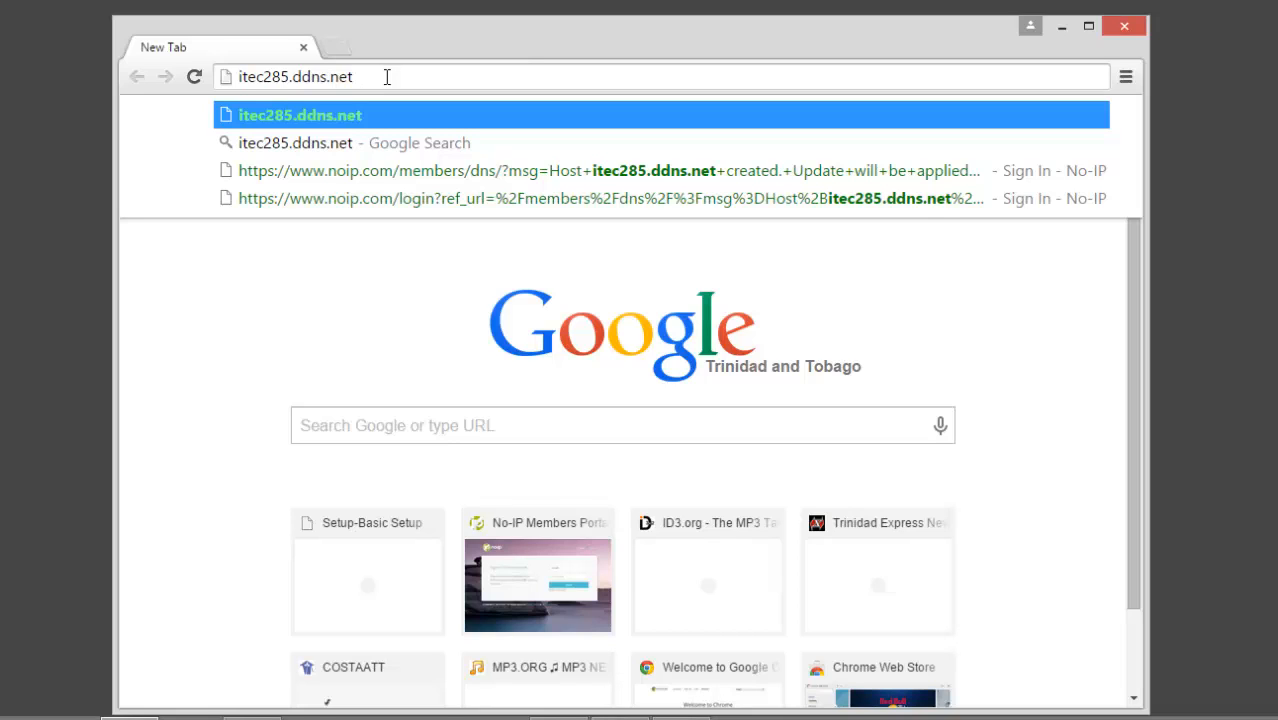
key(Return)
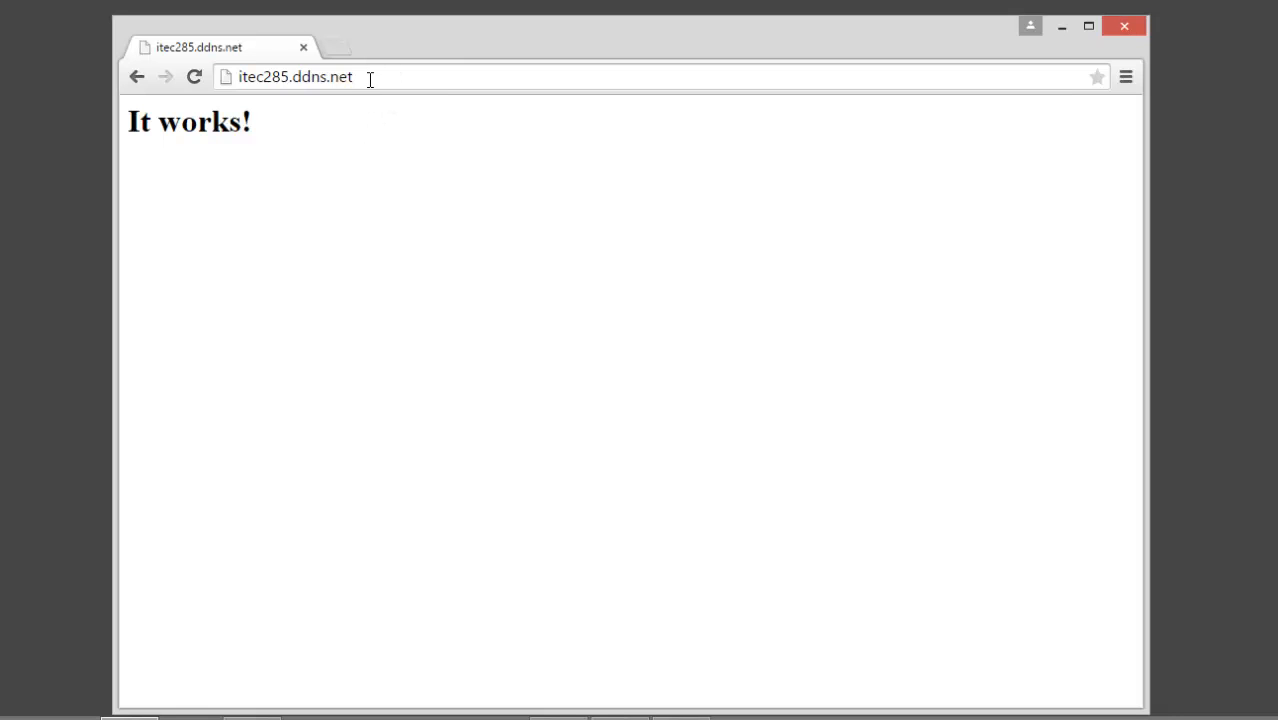
drag(358, 77, 236, 70)
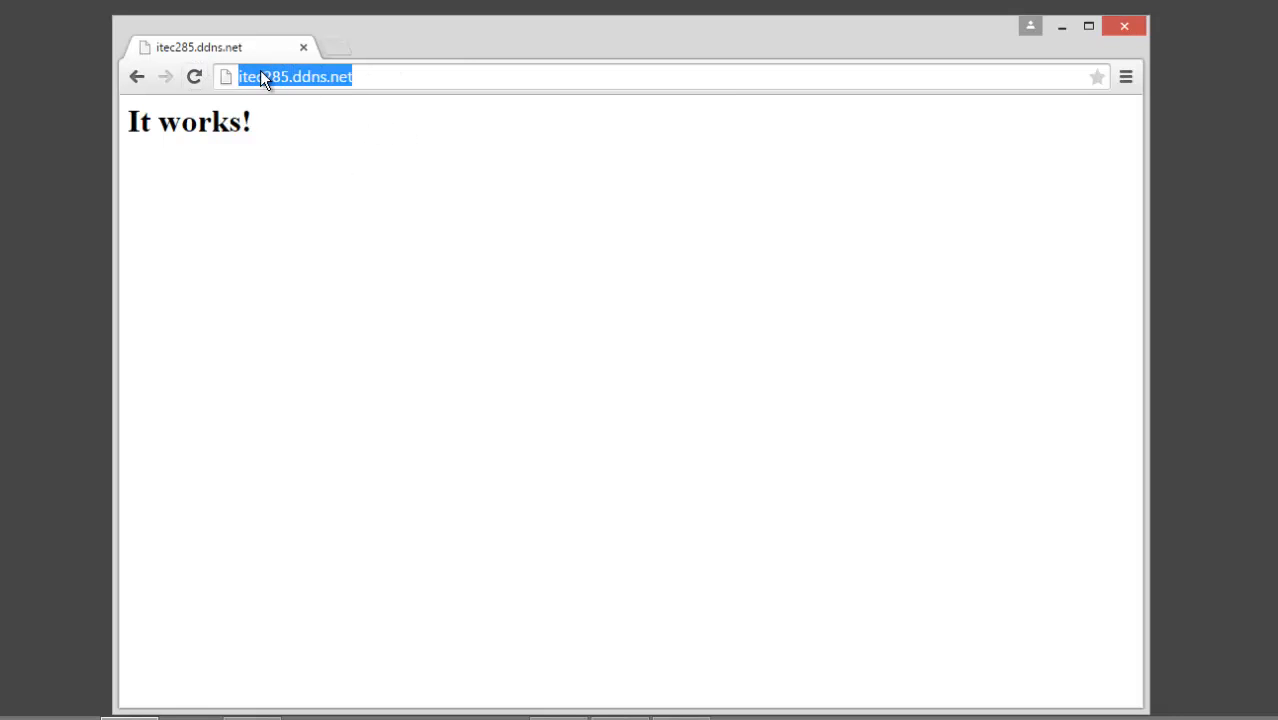